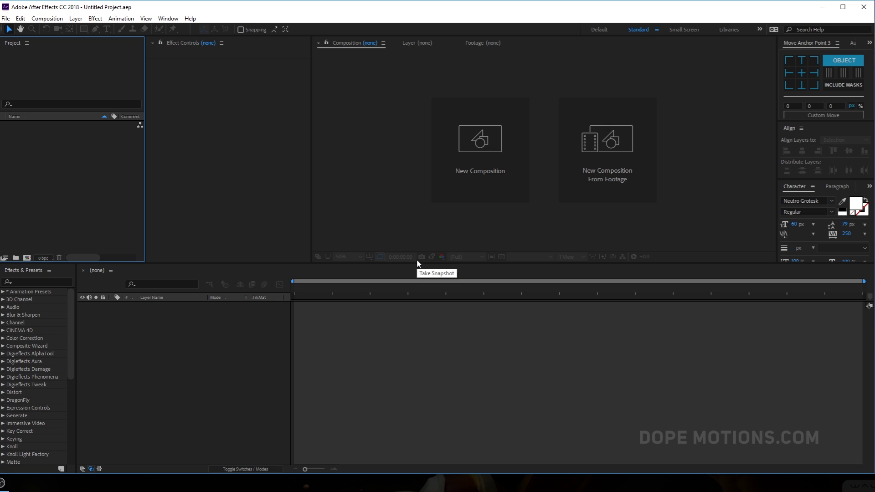
# - Create a 1920 x 1080 composition named Main at 60 frames per second with a 10-second duration
pyautogui.click(27, 258)
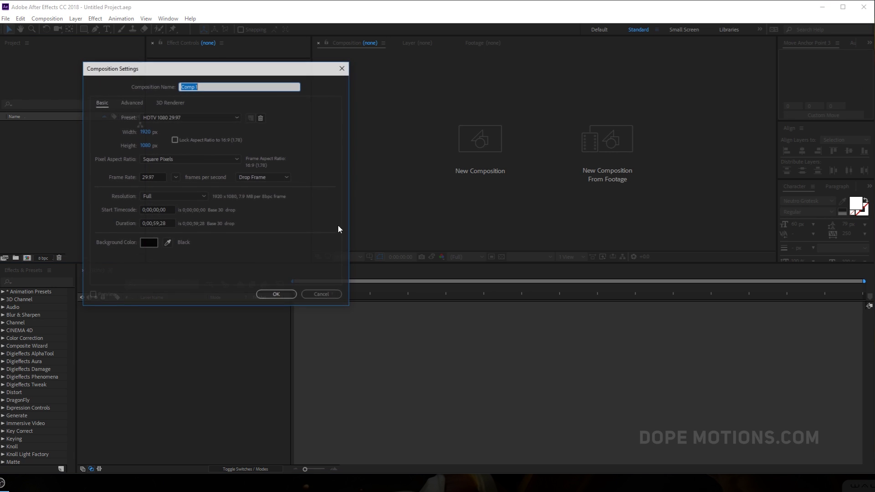
pyautogui.moveTo(212, 74); pyautogui.dragTo(348, 104)
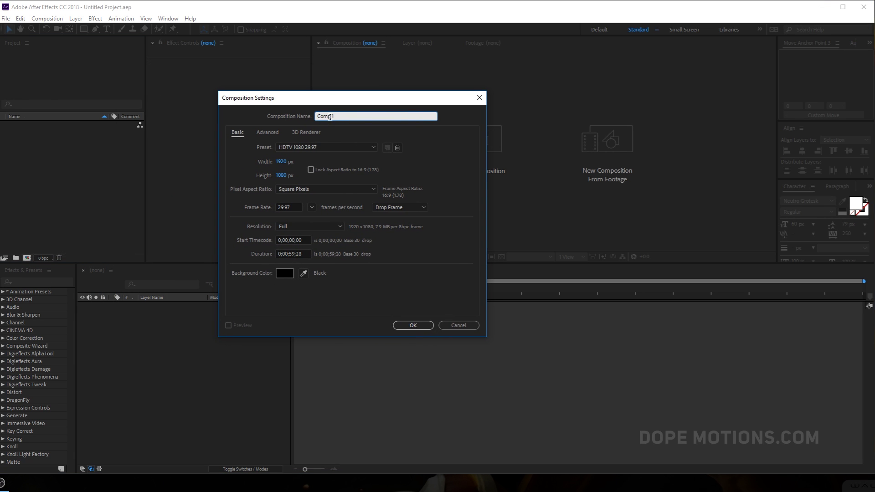
pyautogui.write('Main')
pyautogui.click(312, 207)
pyautogui.click(330, 318)
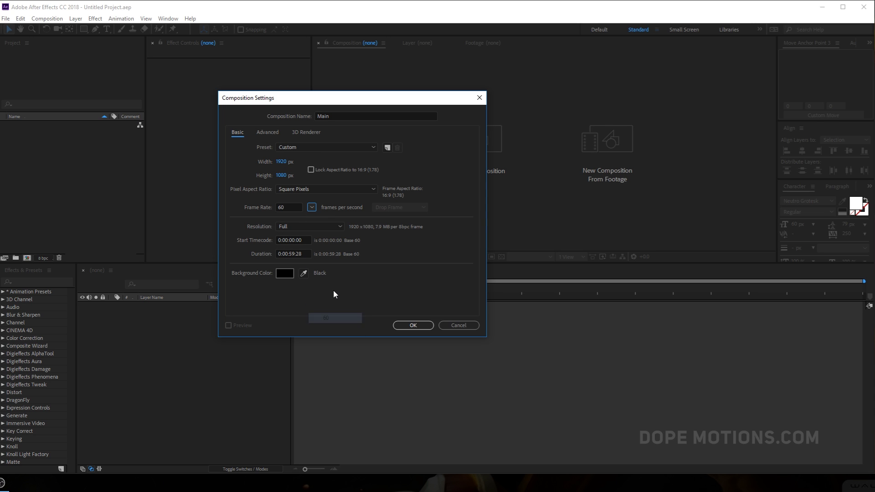
pyautogui.click(294, 254)
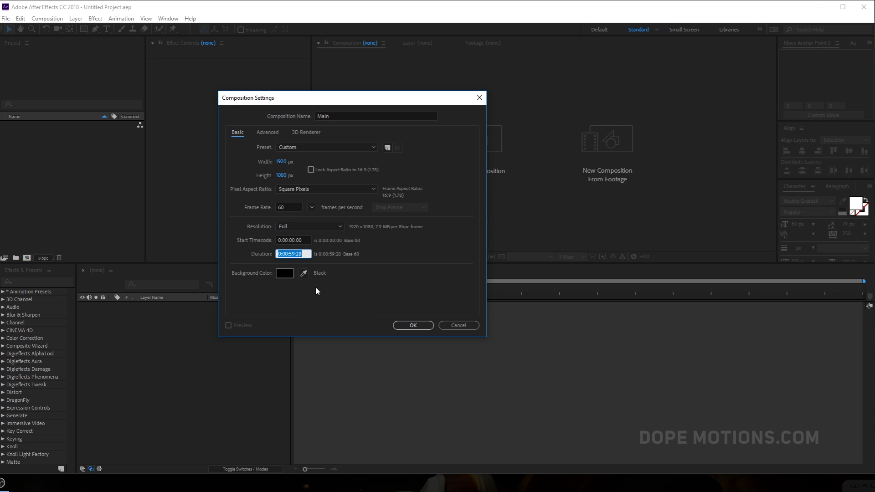
pyautogui.write('10')
pyautogui.click(412, 325)
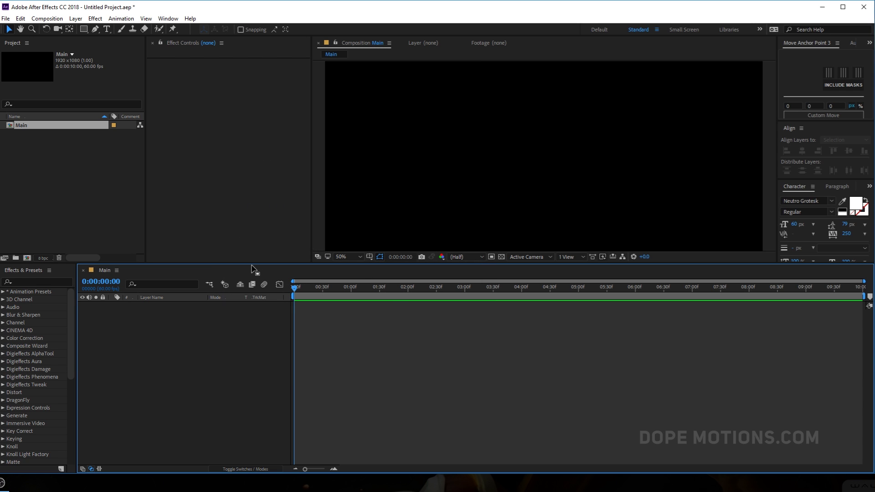
# - Draw an unfilled circle with a 50 px white stroke near the composition's centre, about 384 px across
pyautogui.moveTo(252, 264); pyautogui.dragTo(252, 310)
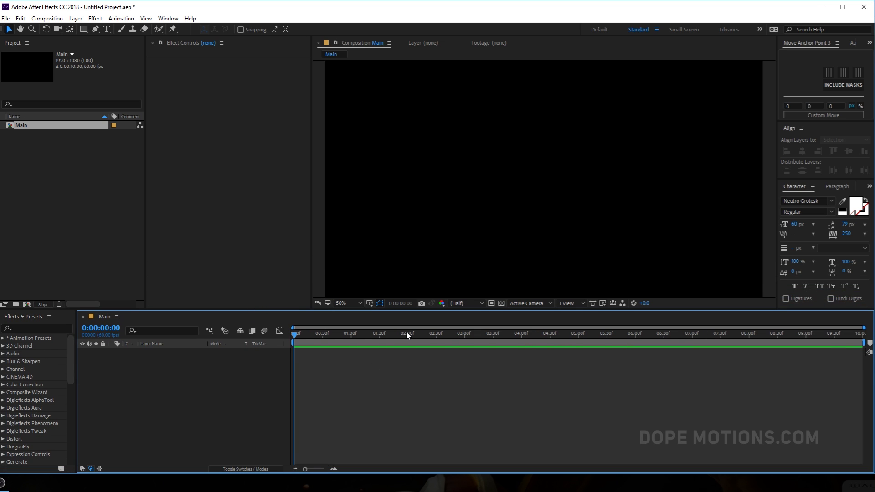
pyautogui.moveTo(83, 32); pyautogui.dragTo(110, 50)
pyautogui.click(292, 31)
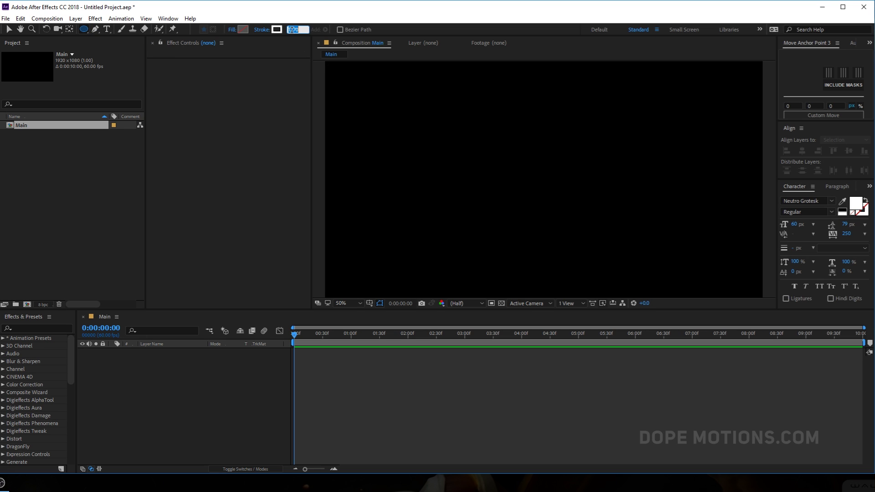
pyautogui.write('50')
pyautogui.press('Return')
pyautogui.moveTo(541, 177); pyautogui.dragTo(568, 221)
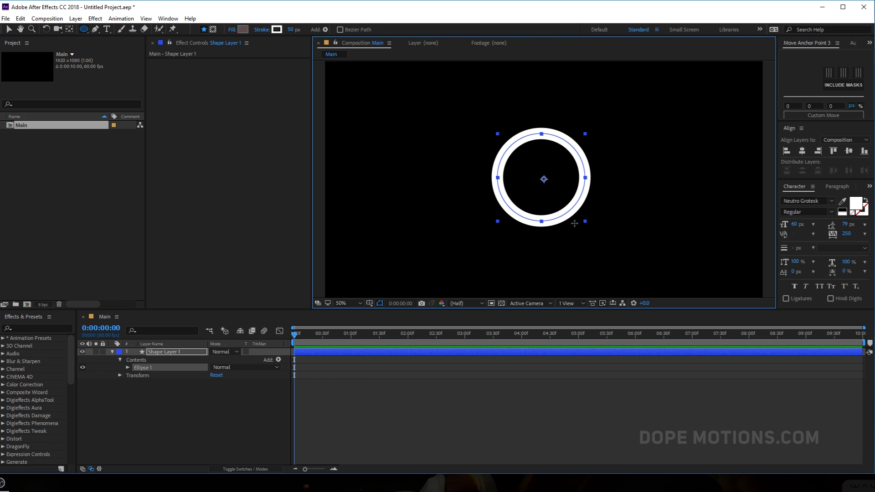
# - Align the circle to the composition's horizontal and vertical centre and centre its anchor point
pyautogui.click(802, 152)
pyautogui.click(848, 151)
pyautogui.click(801, 73)
# - Set the ellipse path's size to 600 by 600
pyautogui.click(128, 367)
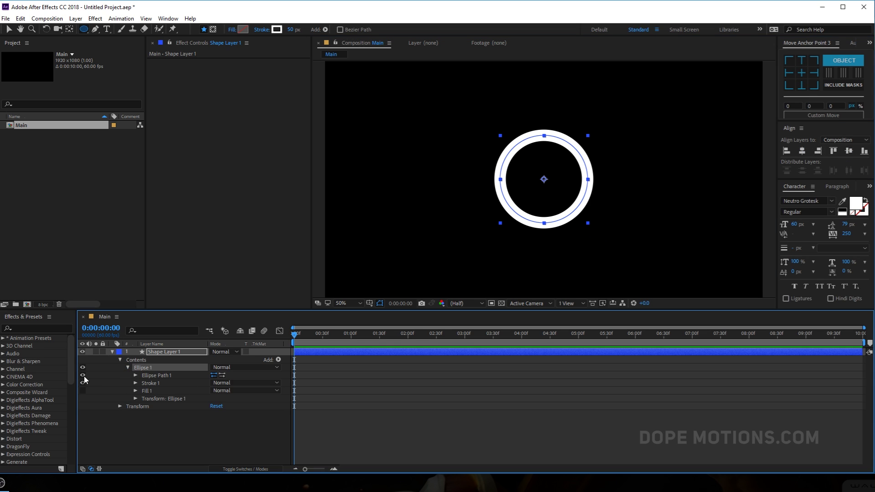
pyautogui.click(135, 376)
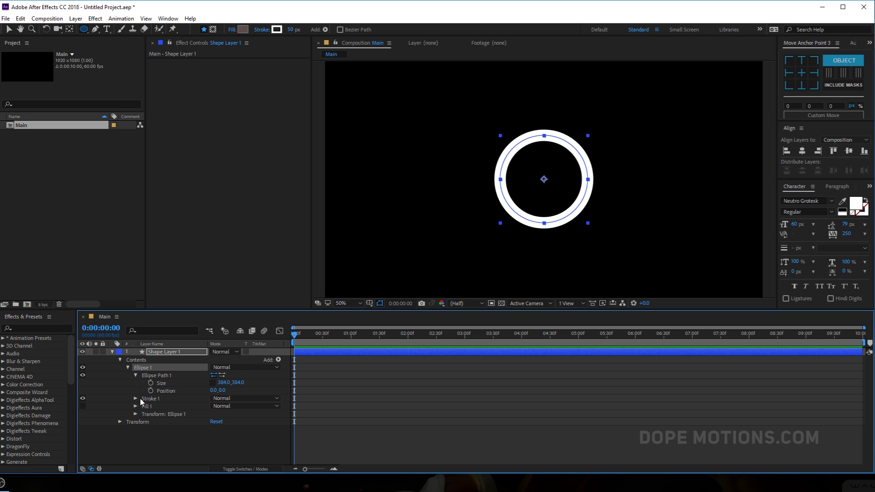
pyautogui.scroll(1, 377, 363)
pyautogui.moveTo(396, 469); pyautogui.dragTo(322, 469)
pyautogui.moveTo(440, 342); pyautogui.dragTo(522, 346)
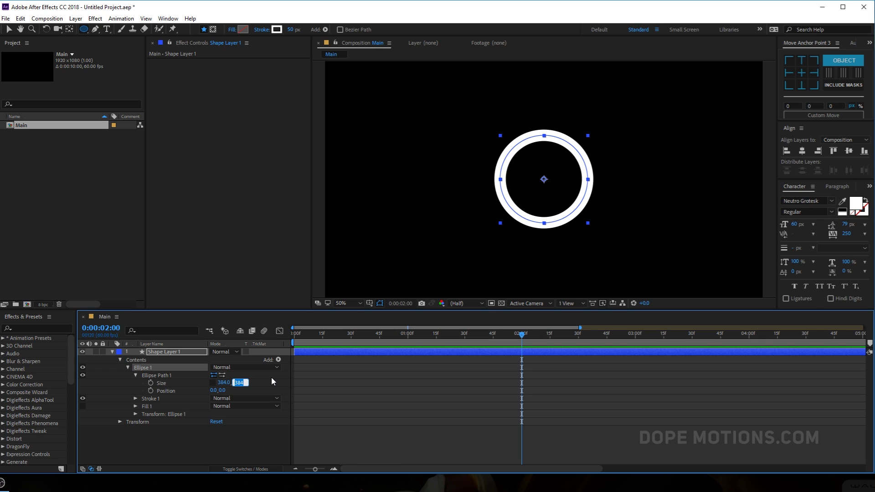
pyautogui.write('600')
pyautogui.press('Return')
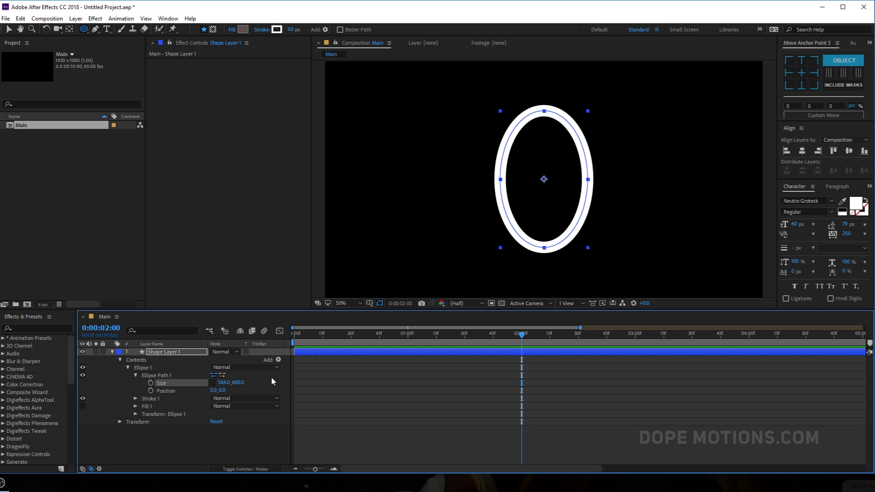
pyautogui.click(223, 382)
pyautogui.write('600')
pyautogui.press('Return')
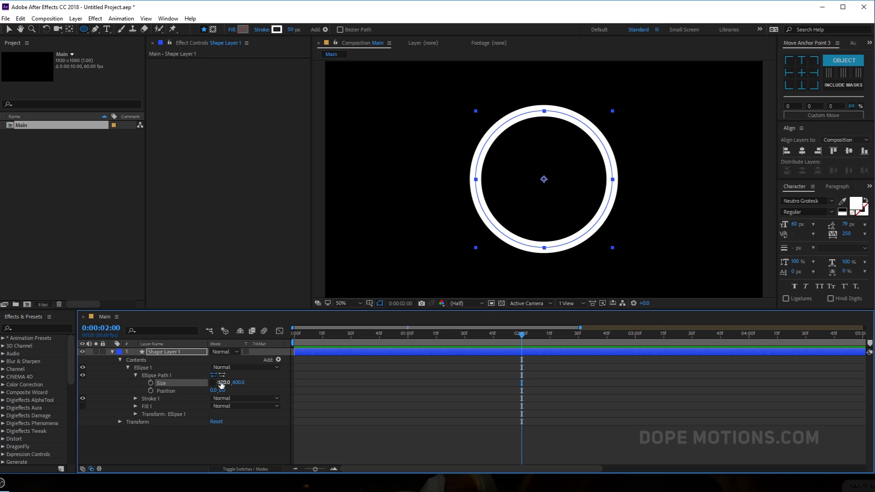
# - Link the ellipse path's size dimensions and set its size to 400 by 400
pyautogui.click(238, 383)
pyautogui.write('4')
pyautogui.press('Return')
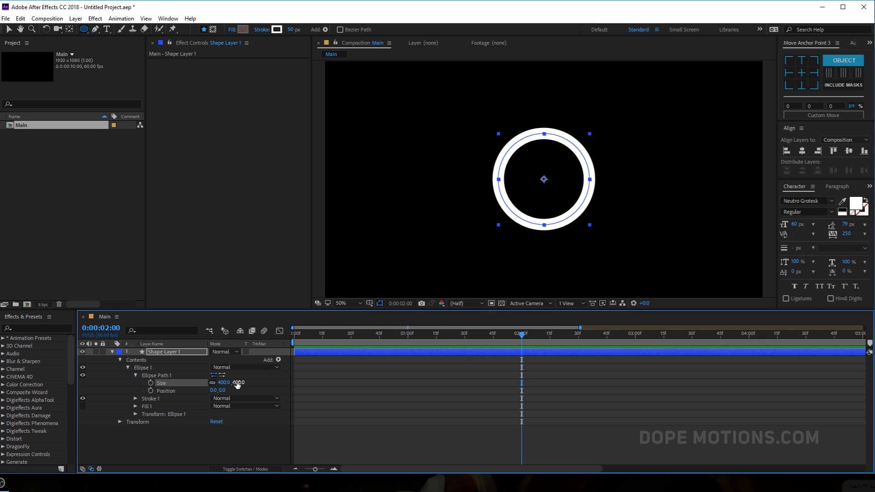
# - Add Trim Paths to the ellipse and set its End to 0%
pyautogui.click(279, 360)
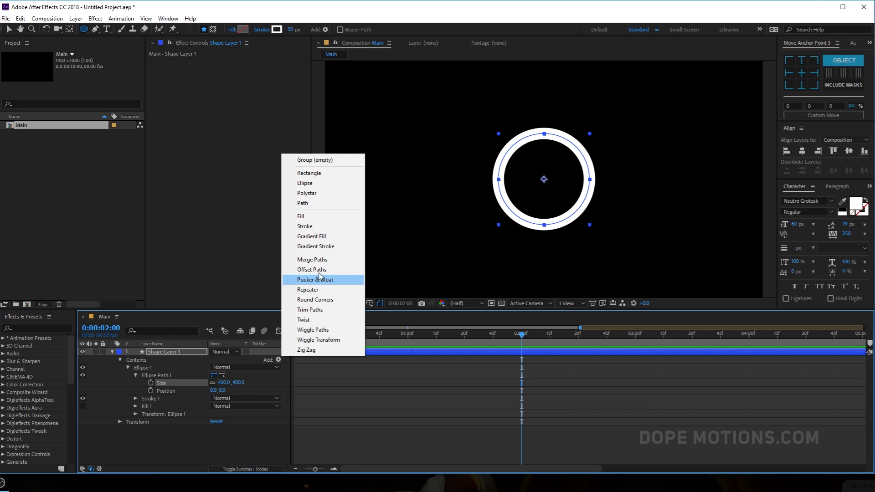
pyautogui.click(312, 309)
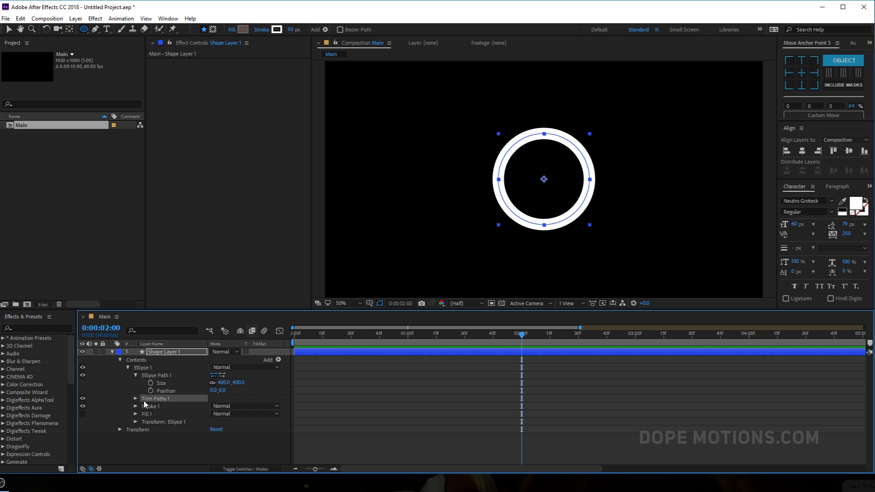
pyautogui.click(135, 398)
pyautogui.moveTo(216, 413); pyautogui.dragTo(117, 409)
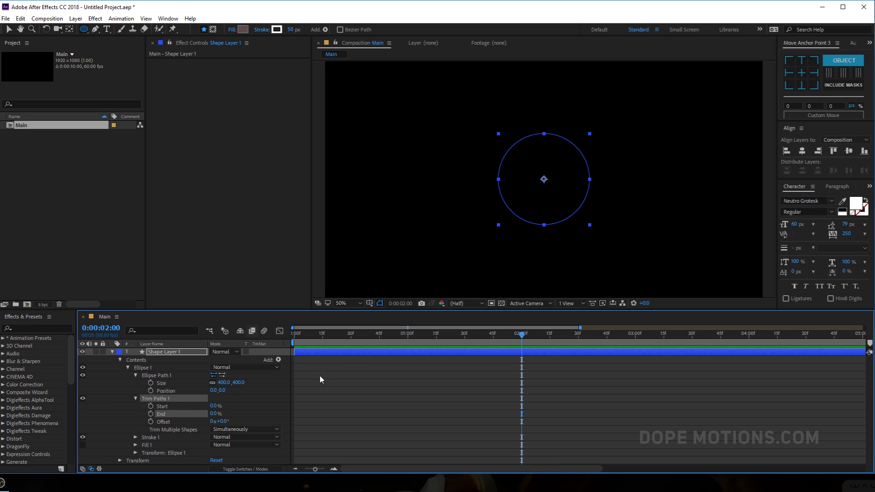
# - At 0:00:00:00, keyframe the Trim Paths End at 0% and the Offset at 180°
pyautogui.moveTo(299, 339); pyautogui.dragTo(262, 338)
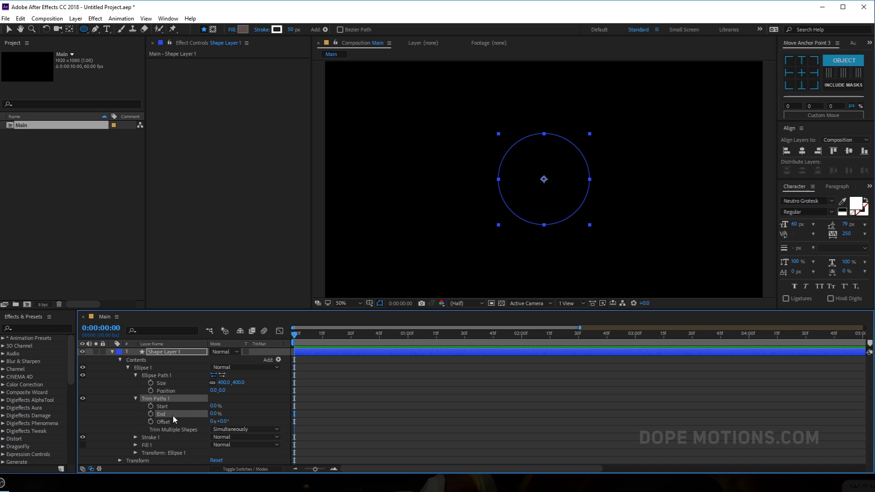
pyautogui.click(151, 413)
pyautogui.click(150, 422)
pyautogui.click(222, 421)
pyautogui.write('180')
pyautogui.click(251, 397)
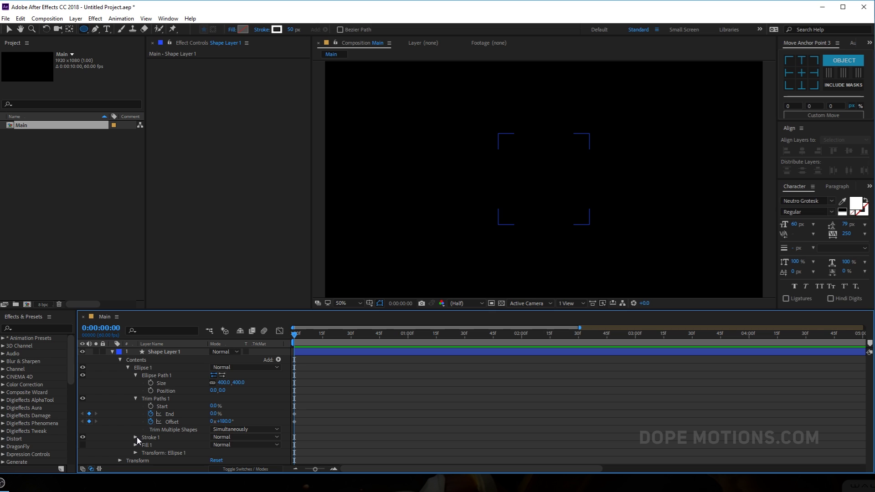
# - Set the ellipse path's size to 50 by 50
pyautogui.click(240, 382)
pyautogui.write('50')
pyautogui.press('Return')
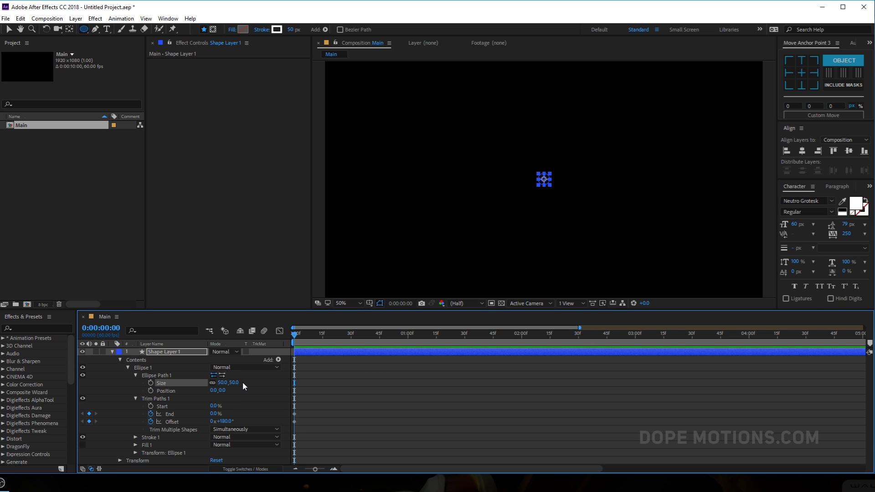
# - Keyframe the ellipse's Stroke Width at 0:00:00:00 and show only the shape layer's animated properties
pyautogui.click(135, 438)
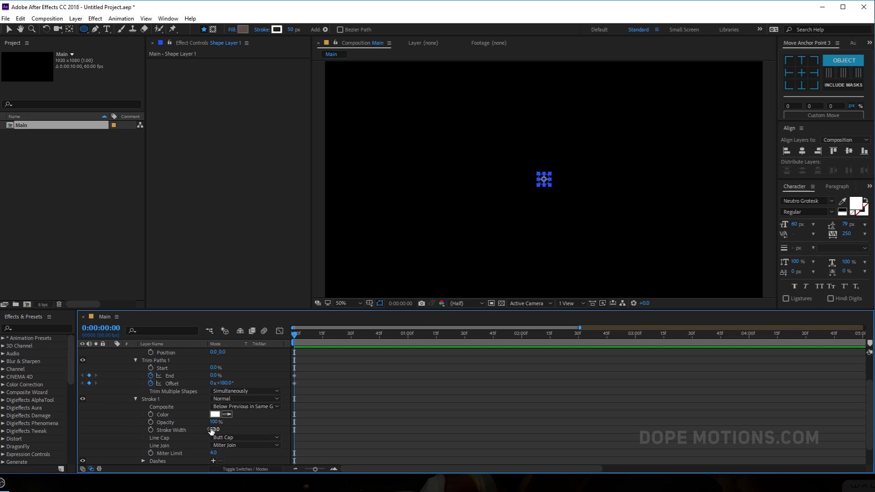
pyautogui.click(151, 430)
pyautogui.scroll(3, 107, 405)
pyautogui.click(163, 354)
pyautogui.press('u')
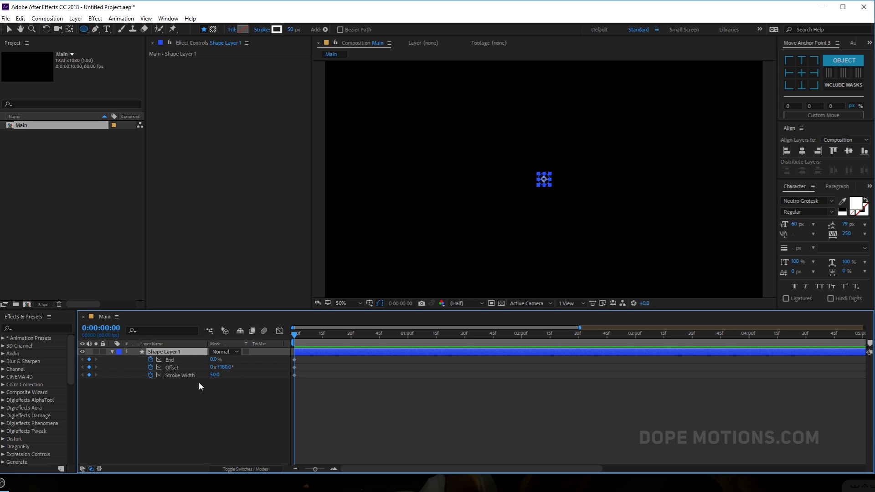
# - Keyframe the ellipse path's Size at 0:00:00:00 and reveal all of the layer's keyframed properties
pyautogui.moveTo(305, 341); pyautogui.dragTo(523, 348)
pyautogui.click(113, 354)
pyautogui.click(113, 354)
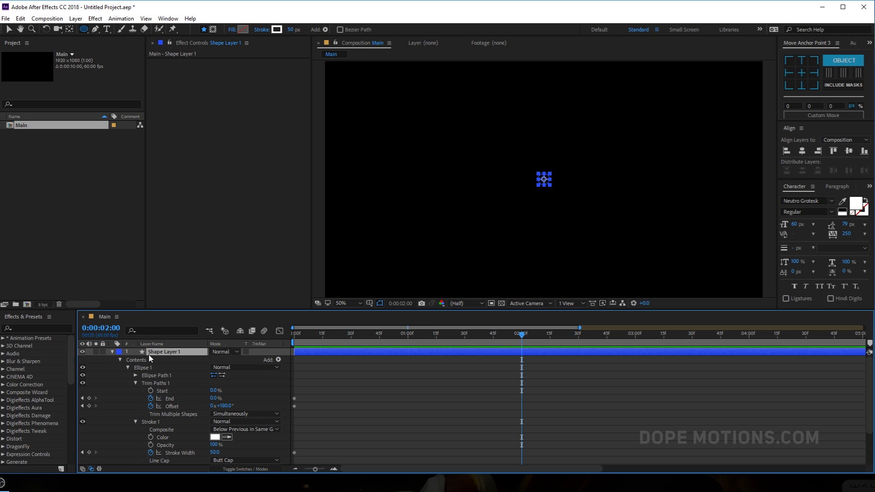
pyautogui.click(135, 376)
pyautogui.press('Home')
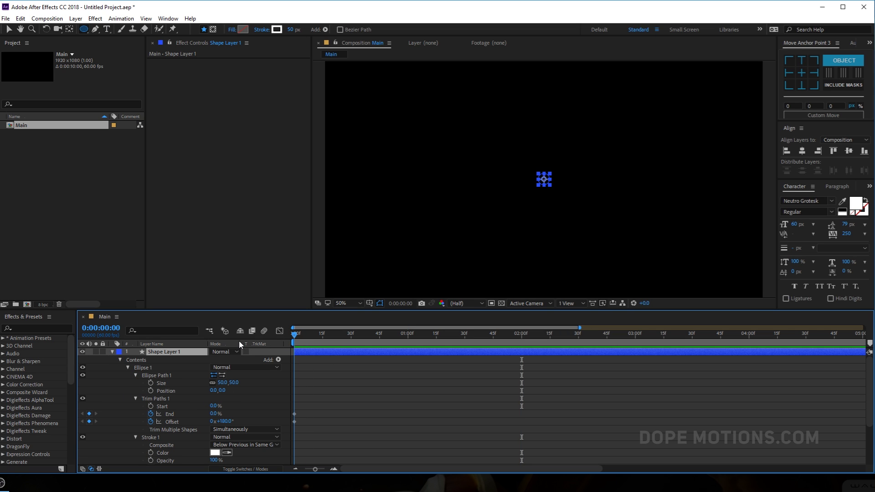
pyautogui.click(151, 383)
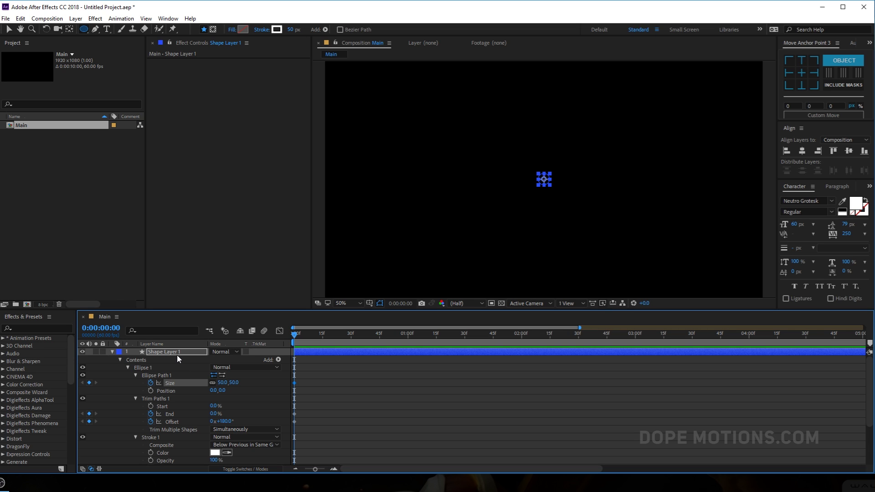
pyautogui.press('u')
# - At 0:00:02:00, set the ellipse path's Size to 400 by 400
pyautogui.click(520, 334)
pyautogui.moveTo(520, 343); pyautogui.dragTo(522, 343)
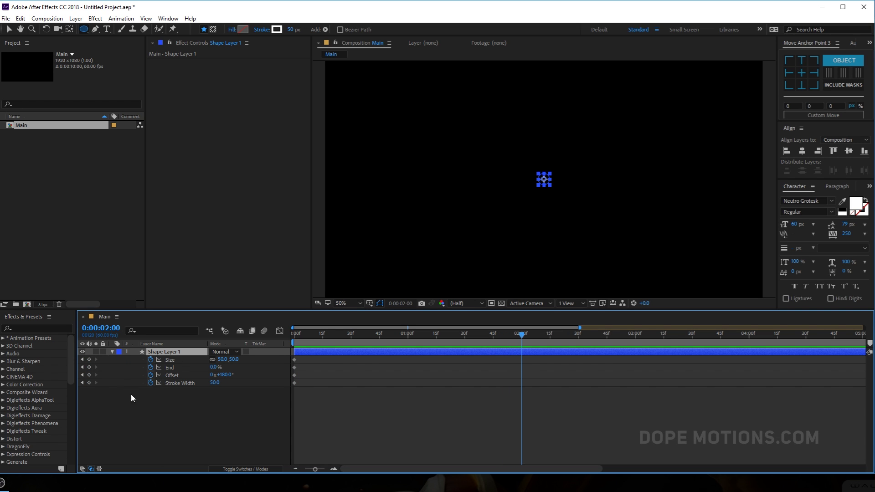
pyautogui.moveTo(234, 359); pyautogui.dragTo(235, 360)
pyautogui.click(236, 360)
pyautogui.write('400')
pyautogui.press('Return')
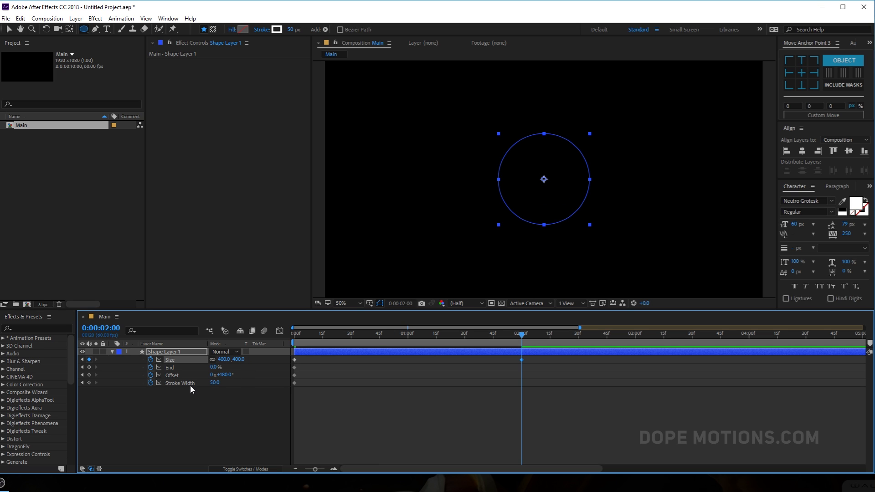
# - At 0:00:02:00, set the Stroke Width to 3 and the Trim Paths End to 100%
pyautogui.click(214, 383)
pyautogui.write('3')
pyautogui.press('Return')
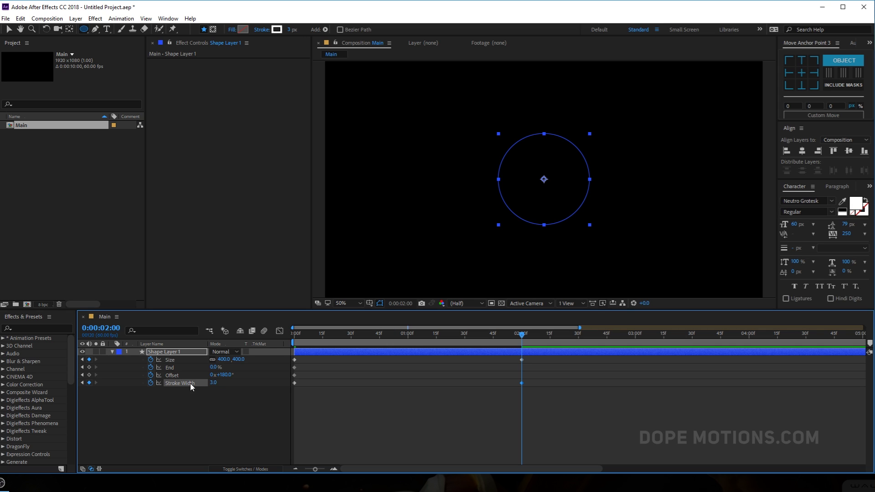
pyautogui.moveTo(214, 367); pyautogui.dragTo(267, 372)
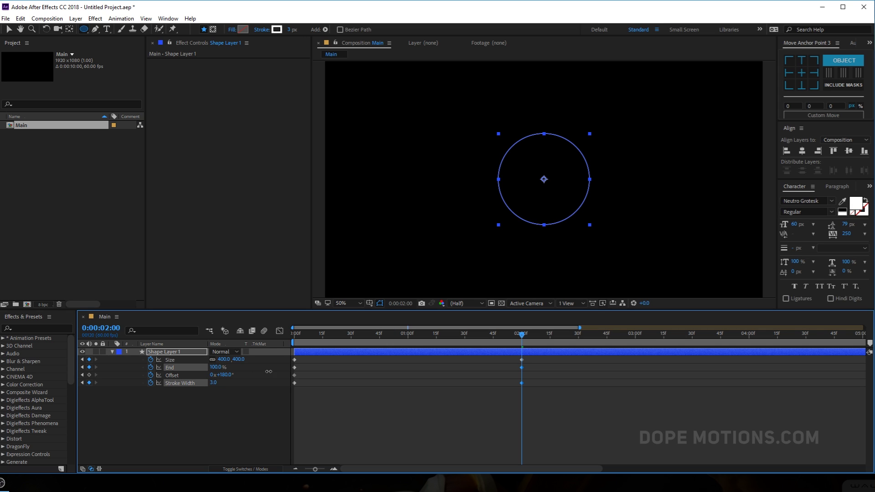
# - Set the Trim Paths Offset to 0° at 0:00:02:00
pyautogui.click(226, 375)
pyautogui.write('0')
pyautogui.press('Return')
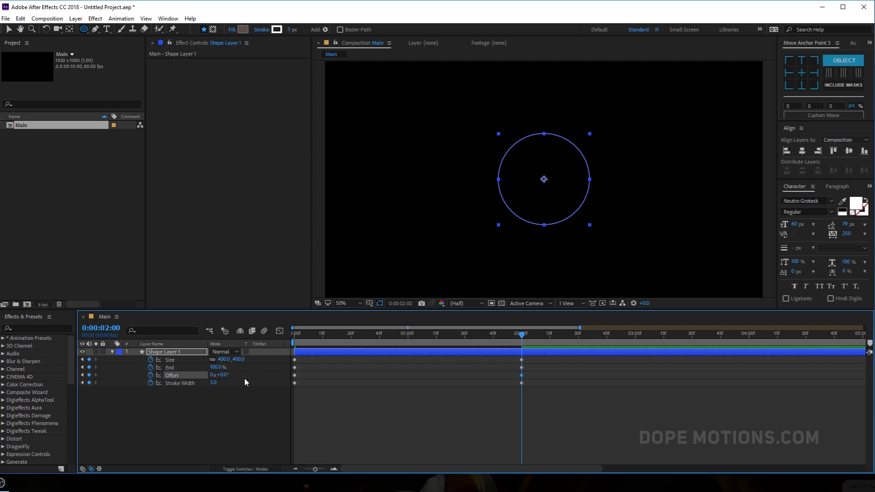
# - Return to the start of the composition and remove the Trim Paths Offset keyframes
pyautogui.click(302, 362)
pyautogui.moveTo(300, 336); pyautogui.dragTo(261, 380)
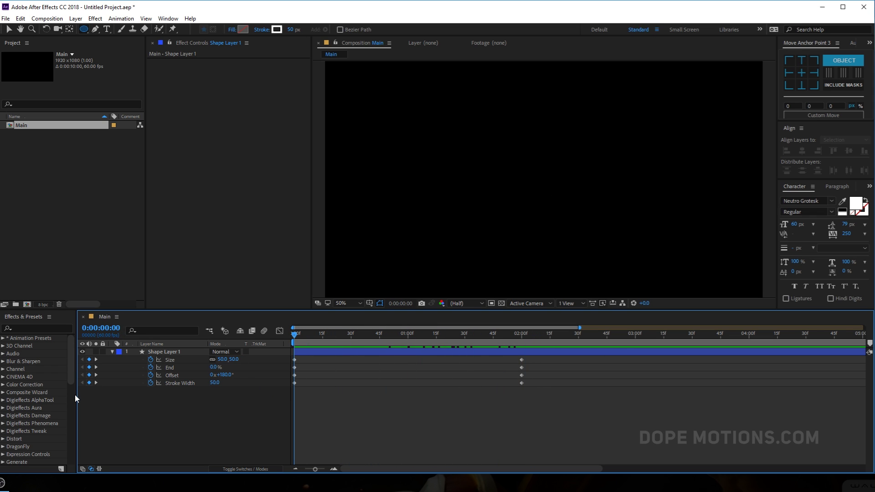
pyautogui.click(151, 375)
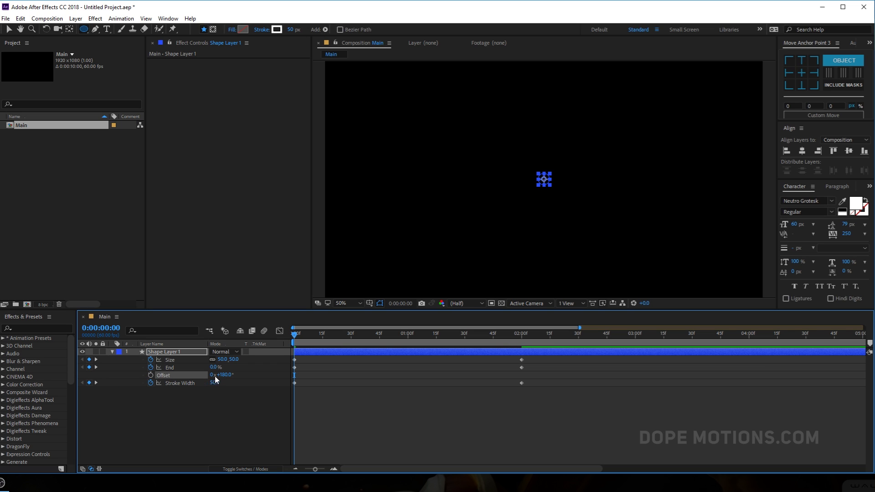
# - Preview the circle animation and try a Trim Paths Offset of 289° at 0:00:00:46
pyautogui.press('space')
pyautogui.moveTo(446, 350); pyautogui.dragTo(381, 364)
pyautogui.moveTo(227, 377); pyautogui.dragTo(274, 377)
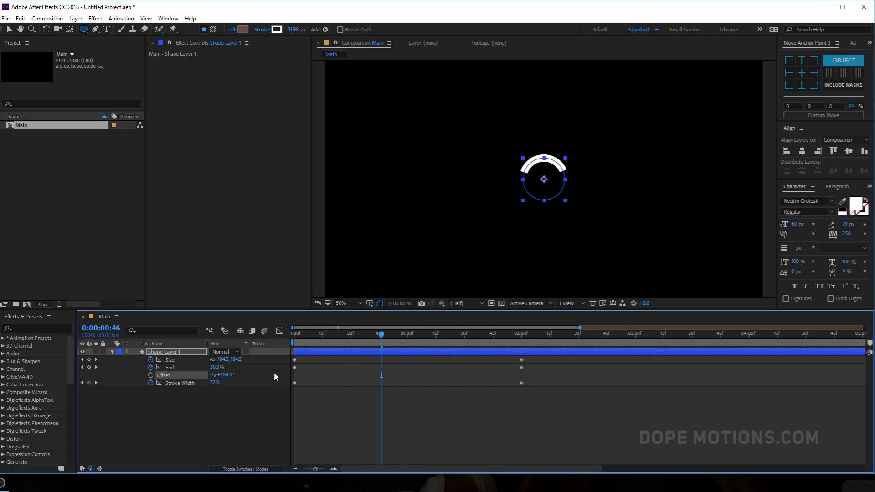
# - Keyframe the Trim Paths Offset at 0° at the composition's start and move the current time to 0:00:02:00
pyautogui.press('Home')
pyautogui.click(225, 374)
pyautogui.write('0')
pyautogui.press('Return')
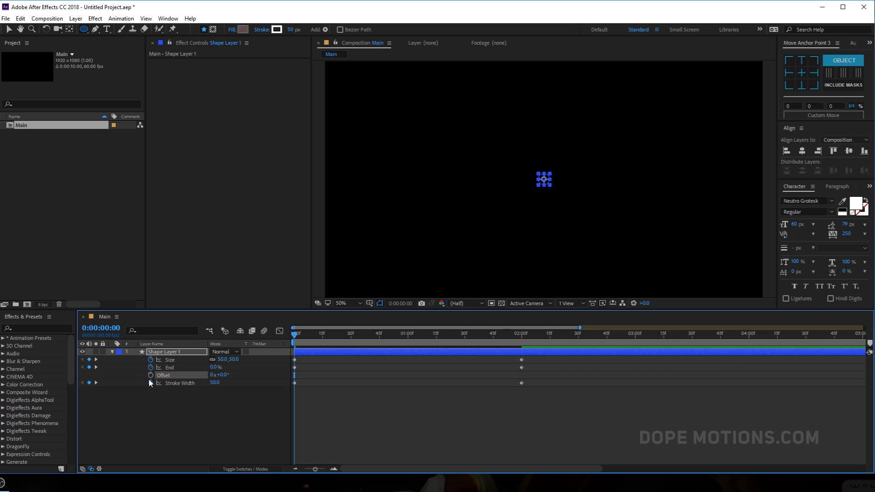
pyautogui.click(520, 340)
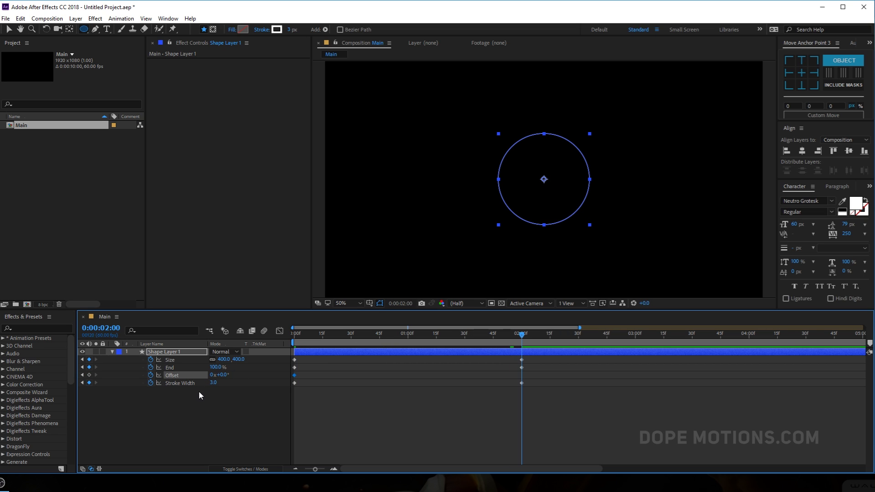
# - Set the Trim Paths Offset to 180° at 0:00:02:00 and scrub through the circle animation to 0:00:01:10
pyautogui.click(222, 375)
pyautogui.write('180+')
pyautogui.click(308, 410)
pyautogui.moveTo(305, 331); pyautogui.dragTo(427, 381)
# - Easy Ease all of Shape Layer 1's keyframes and pull both speed-graph handles inward to steepen the middle of the motion
pyautogui.moveTo(555, 414); pyautogui.dragTo(291, 357)
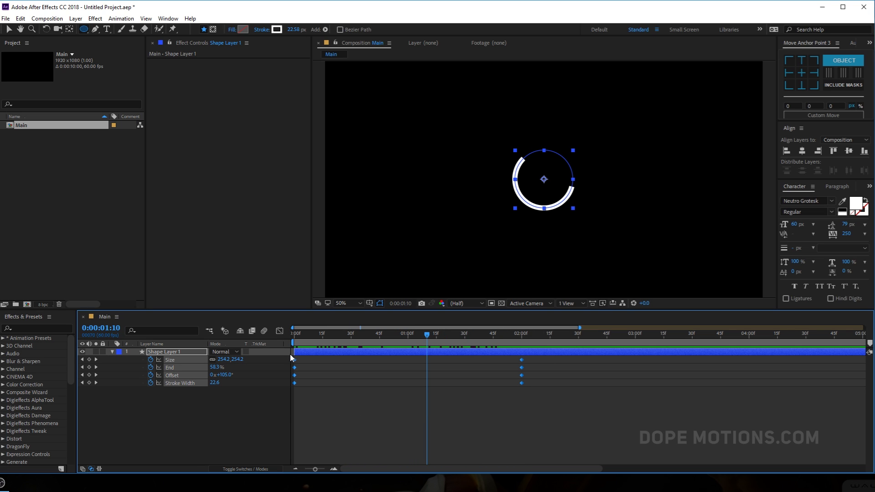
pyautogui.press('F9')
pyautogui.click(279, 331)
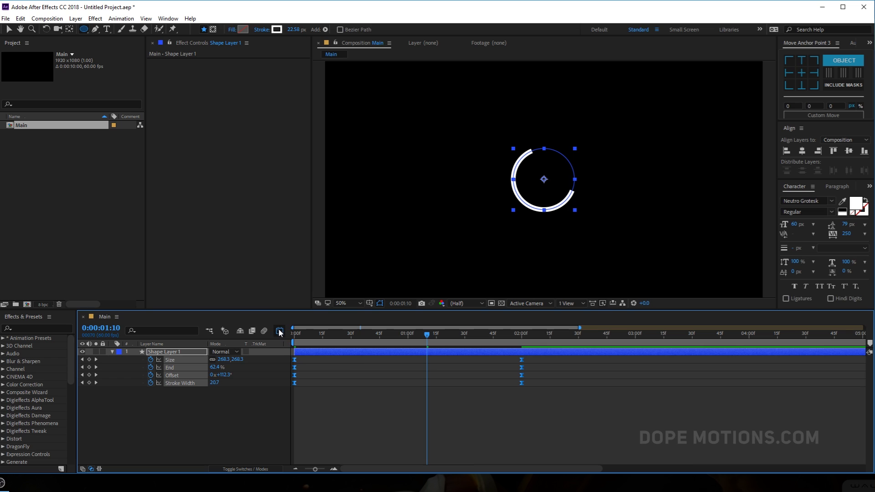
pyautogui.moveTo(538, 416); pyautogui.dragTo(447, 438)
pyautogui.moveTo(345, 420)
pyautogui.mouseDown()
pyautogui.moveTo(291, 442)
pyautogui.moveTo(365, 435)
pyautogui.mouseUp()
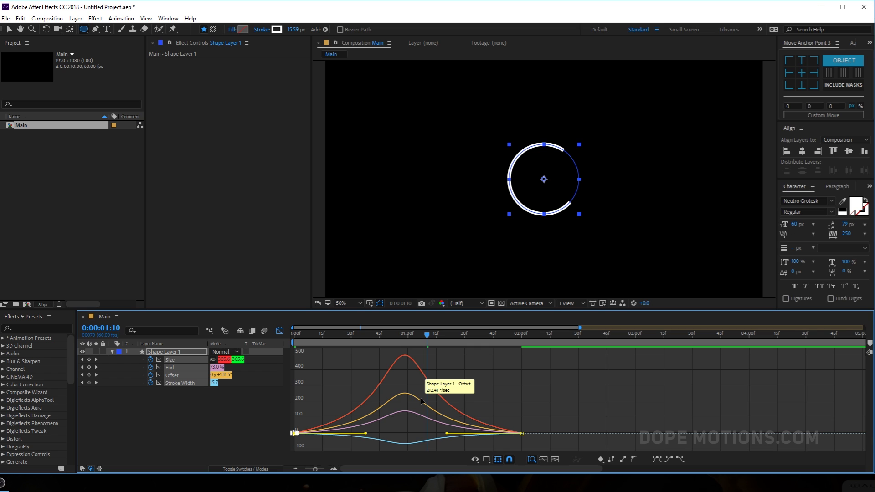
# - Look over the graph display options and preview the eased circle animation from the start up to 0:00:01:59
pyautogui.rightClick(474, 380)
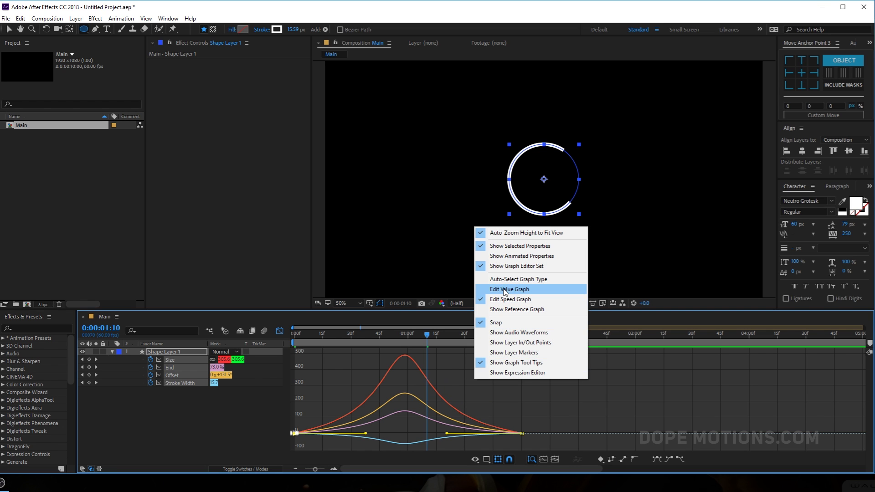
pyautogui.click(496, 424)
pyautogui.moveTo(322, 335); pyautogui.dragTo(261, 342)
pyautogui.press('space')
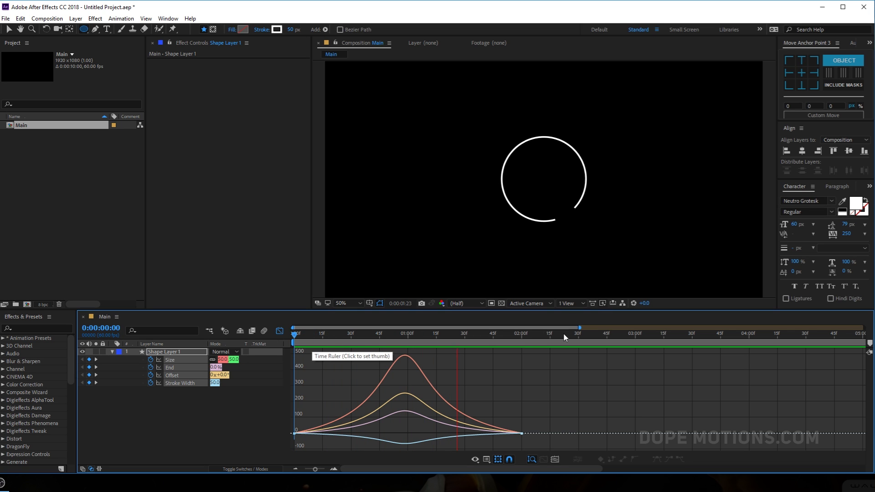
pyautogui.moveTo(412, 336); pyautogui.dragTo(520, 351)
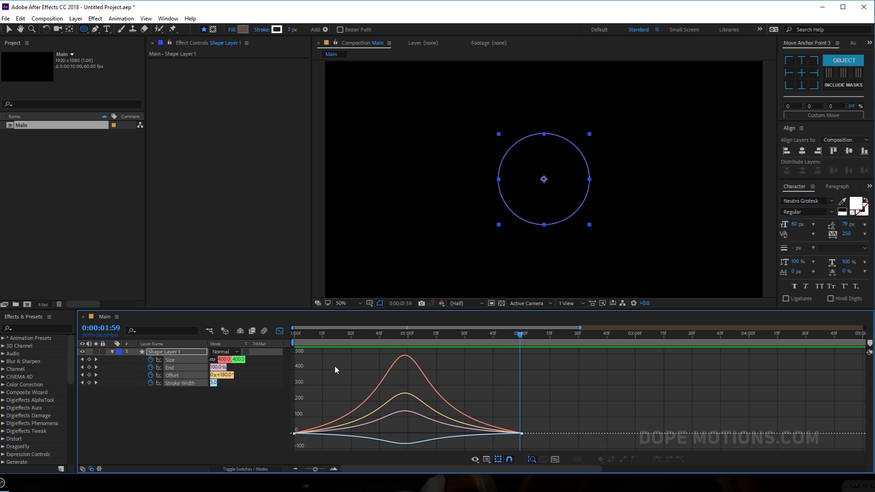
# - Close the Graph Editor, duplicate Shape Layer 1 and show the copy's keyframed properties
pyautogui.click(112, 352)
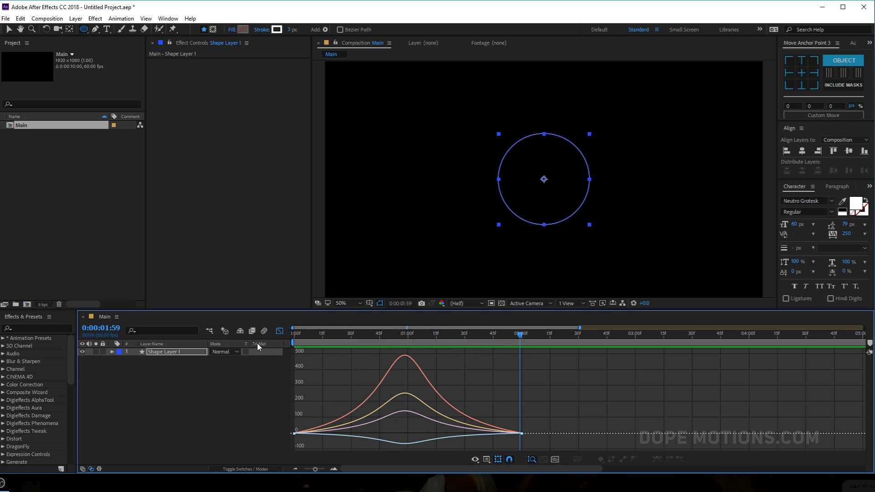
pyautogui.click(279, 331)
pyautogui.click(162, 352)
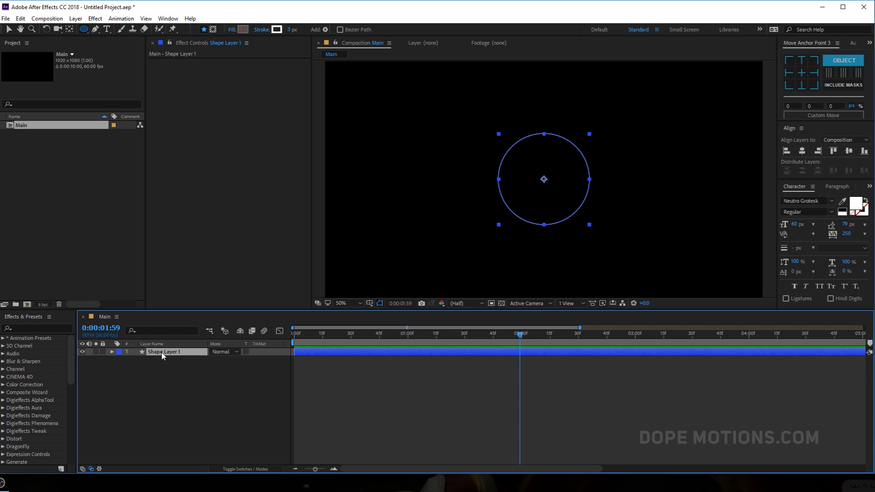
pyautogui.hotkey('ctrl', 'd')
pyautogui.press('u')
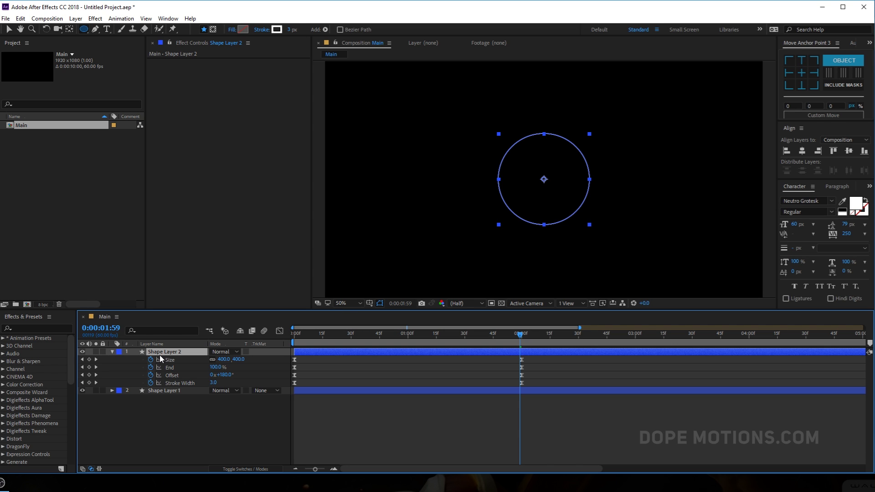
# - Set Shape Layer 2's Size to 300 at 0:00:02:00, trying 350 first
pyautogui.moveTo(516, 336); pyautogui.dragTo(521, 337)
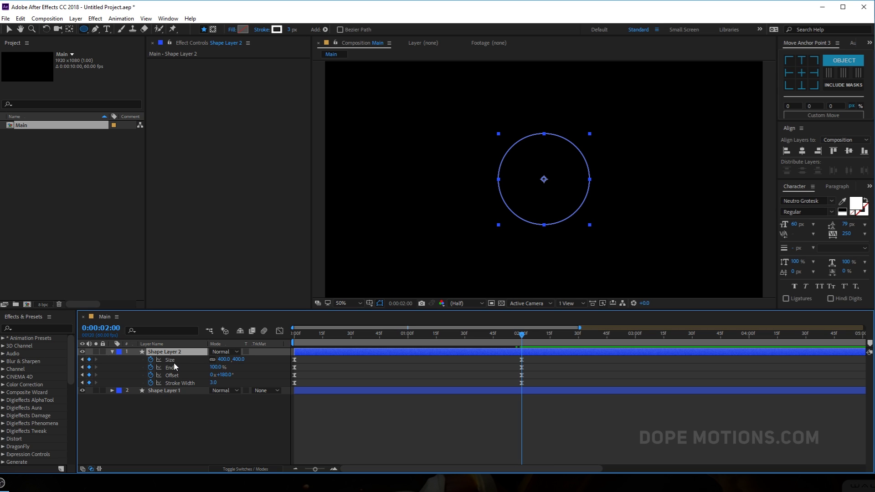
pyautogui.click(238, 360)
pyautogui.write('350')
pyautogui.press('Return')
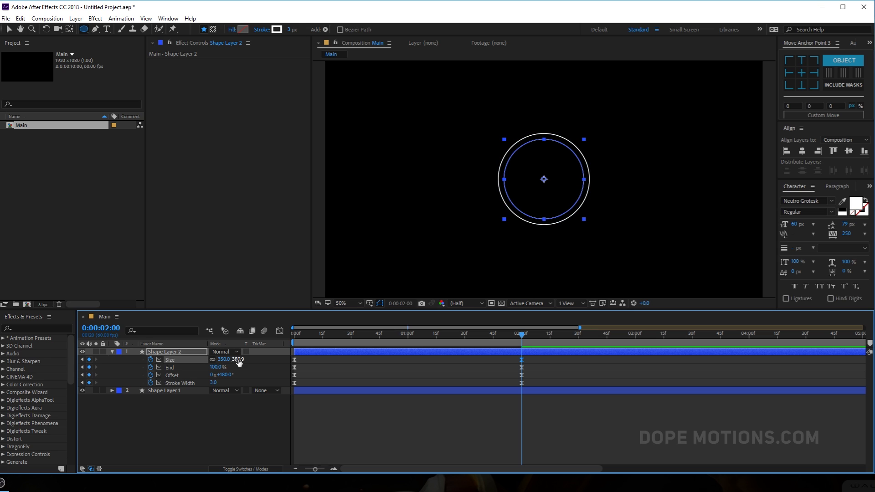
pyautogui.click(238, 360)
pyautogui.press('Return')
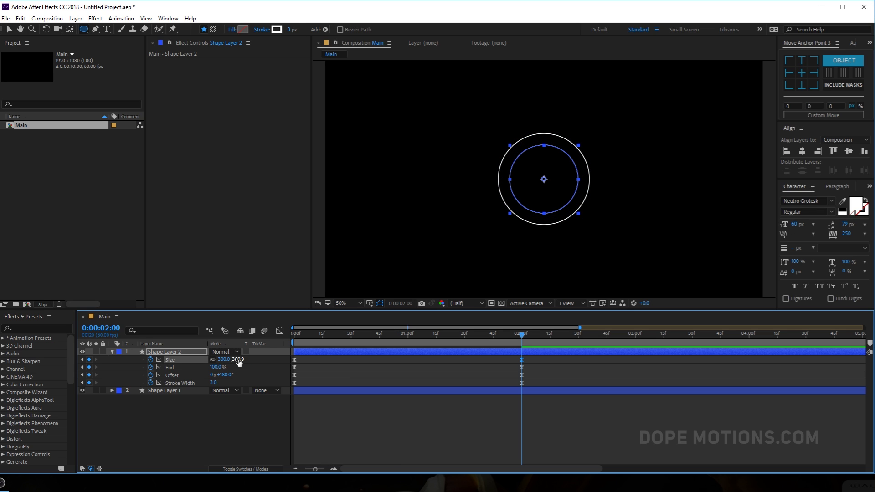
pyautogui.click(221, 423)
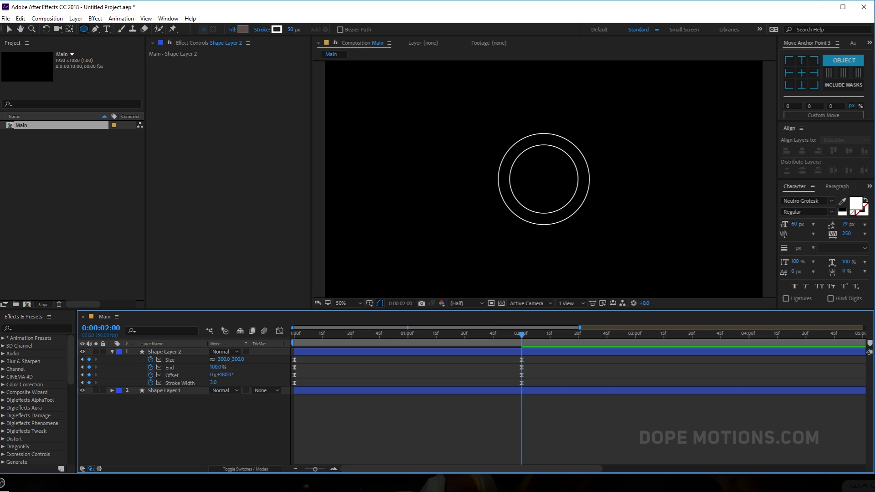
# - Set Shape Layer 2's Size to 10 and Stroke Width to 20 at the composition's start, and scrub through the result
pyautogui.moveTo(296, 340); pyautogui.dragTo(261, 352)
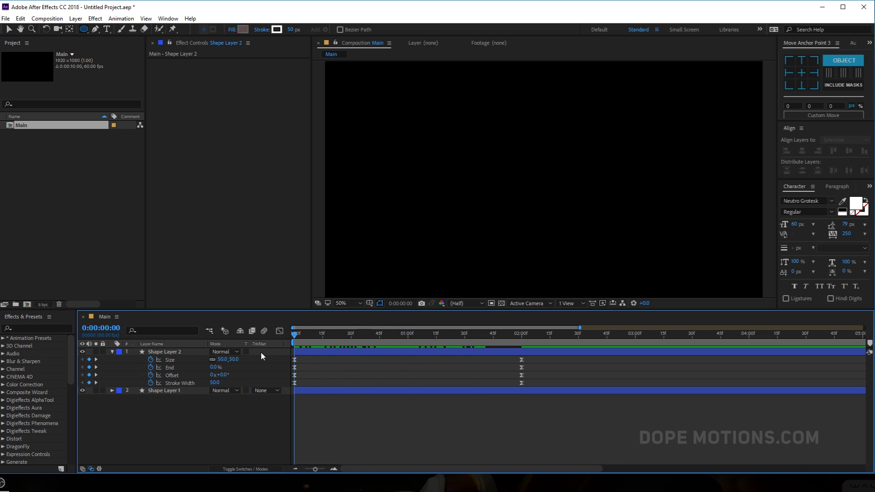
pyautogui.click(234, 360)
pyautogui.write('10')
pyautogui.press('Return')
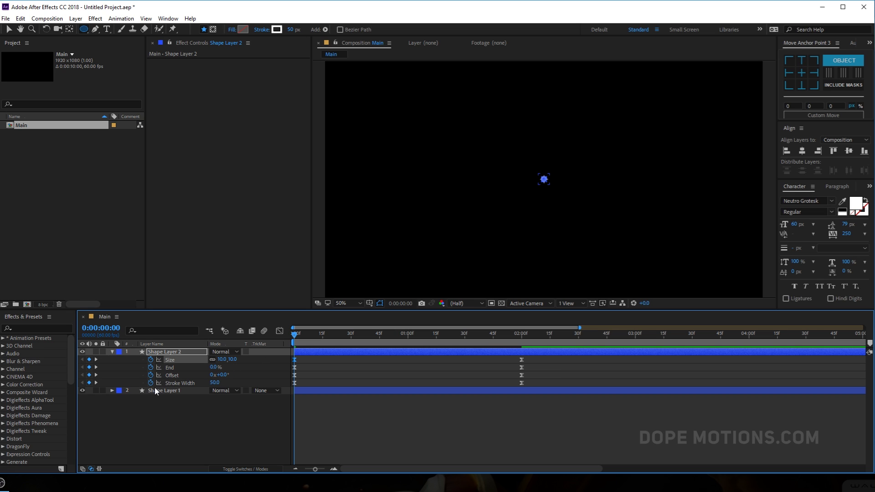
pyautogui.click(214, 383)
pyautogui.write('20')
pyautogui.press('Return')
pyautogui.moveTo(290, 340); pyautogui.dragTo(450, 356)
# - Try a Rotation of 90° on Shape Layer 2 and scrub through the two-circle animation
pyautogui.click(184, 353)
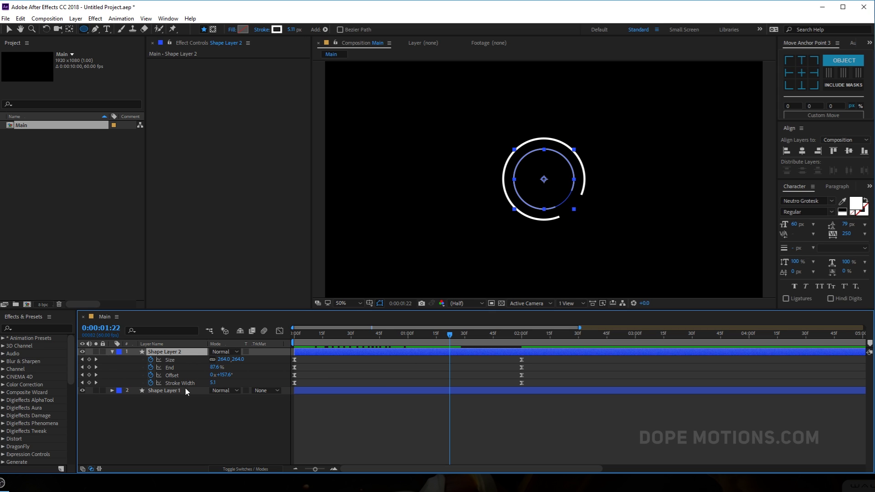
pyautogui.press('r')
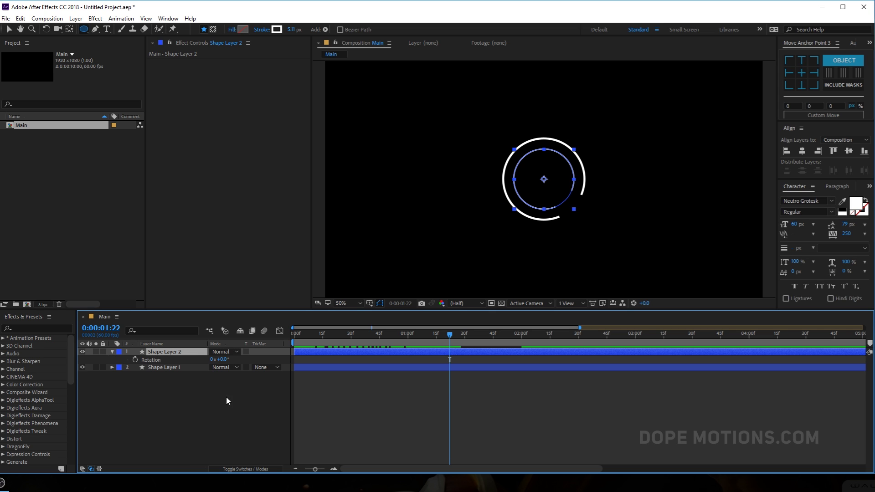
pyautogui.click(221, 360)
pyautogui.write('90')
pyautogui.press('Return')
pyautogui.click(231, 392)
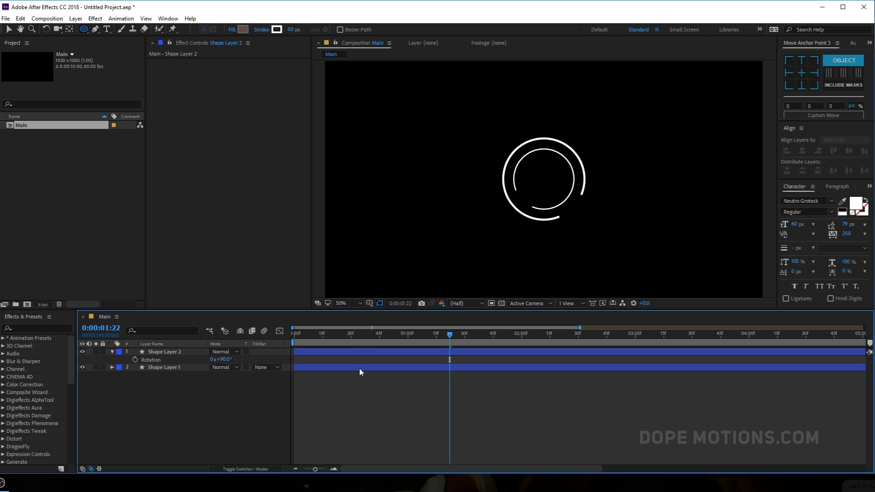
pyautogui.moveTo(314, 338)
pyautogui.mouseDown()
pyautogui.moveTo(455, 348)
pyautogui.moveTo(342, 357)
pyautogui.mouseUp()
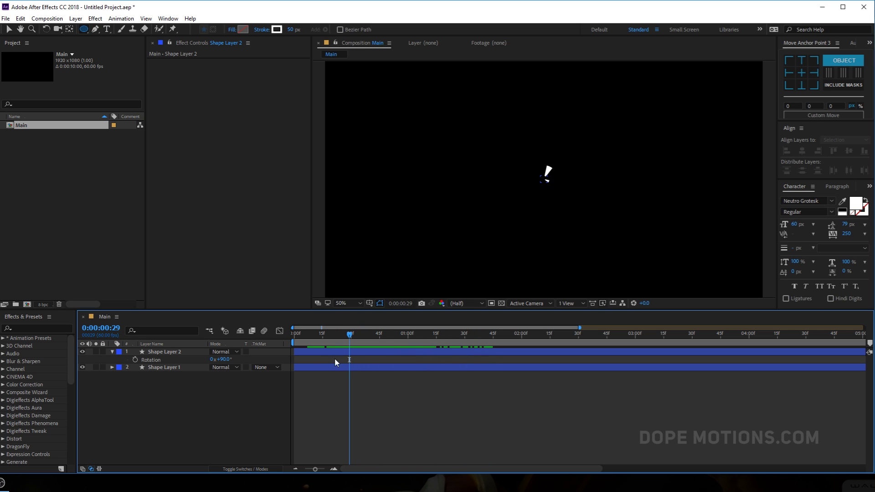
# - Set Shape Layer 2's Rotation to 180° and scrub through the animation to 0:00:02:11
pyautogui.click(222, 360)
pyautogui.write('180')
pyautogui.press('Return')
pyautogui.click(215, 398)
pyautogui.moveTo(354, 339); pyautogui.dragTo(544, 385)
# - Duplicate Shape Layer 2 and set the copy's Size to 351 at 0:00:02:00
pyautogui.click(161, 355)
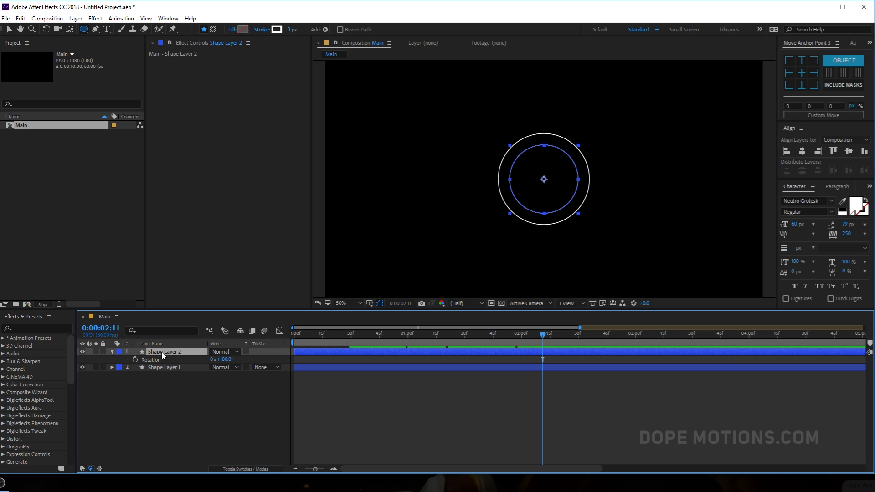
pyautogui.hotkey('ctrl', 'd')
pyautogui.press('u')
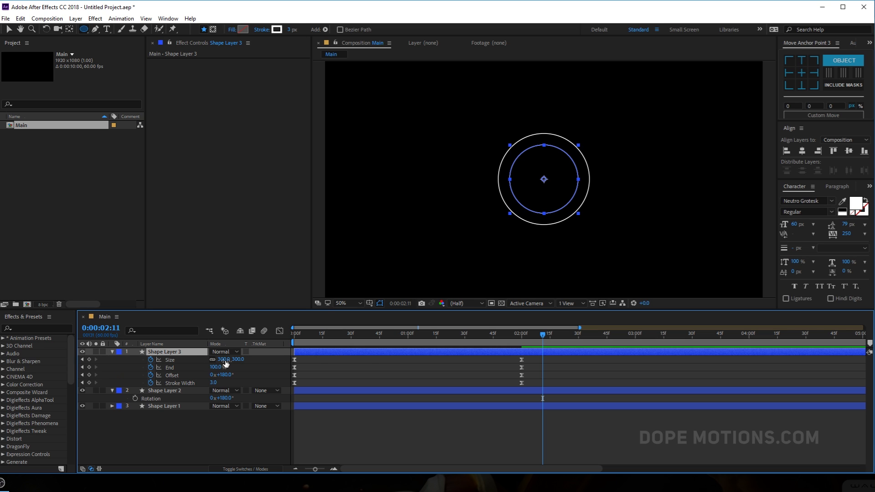
pyautogui.click(523, 338)
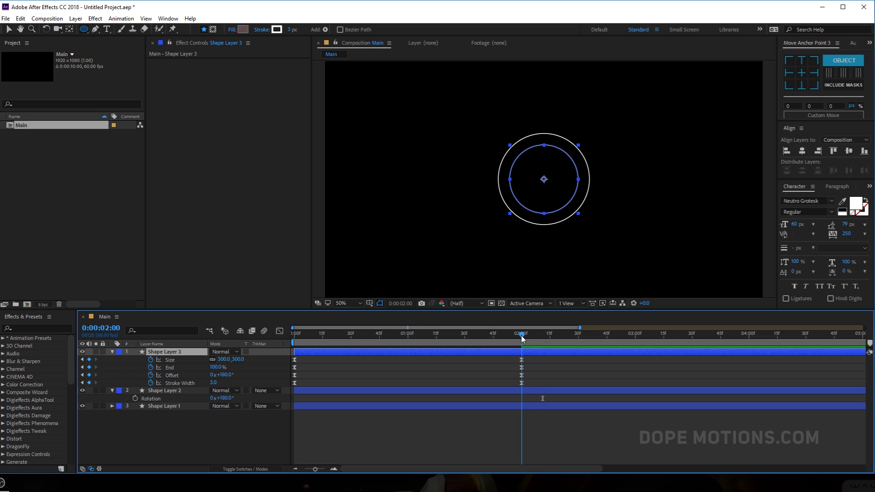
pyautogui.click(238, 360)
pyautogui.press('Return')
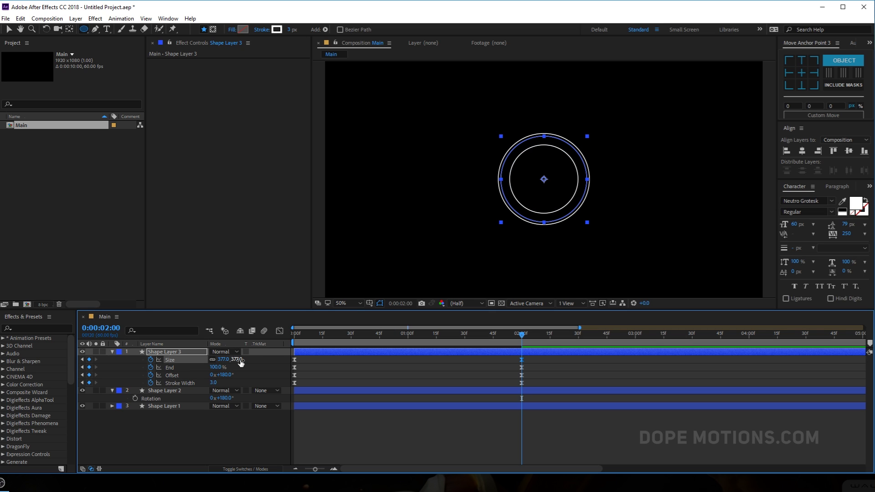
pyautogui.moveTo(239, 361); pyautogui.dragTo(228, 363)
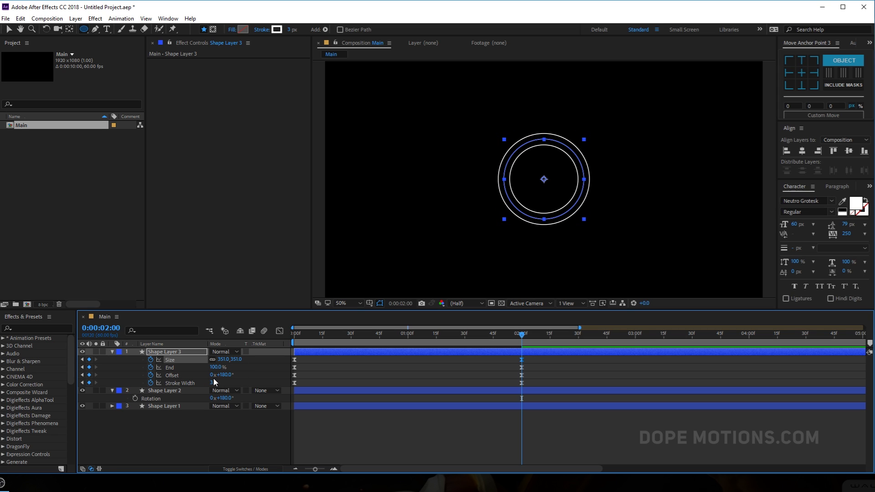
# - Increase Shape Layer 3's Stroke Width to 34 at 0:00:02:00 and scrub through the animation to 0:00:01:18
pyautogui.moveTo(212, 383); pyautogui.dragTo(228, 381)
pyautogui.click(598, 446)
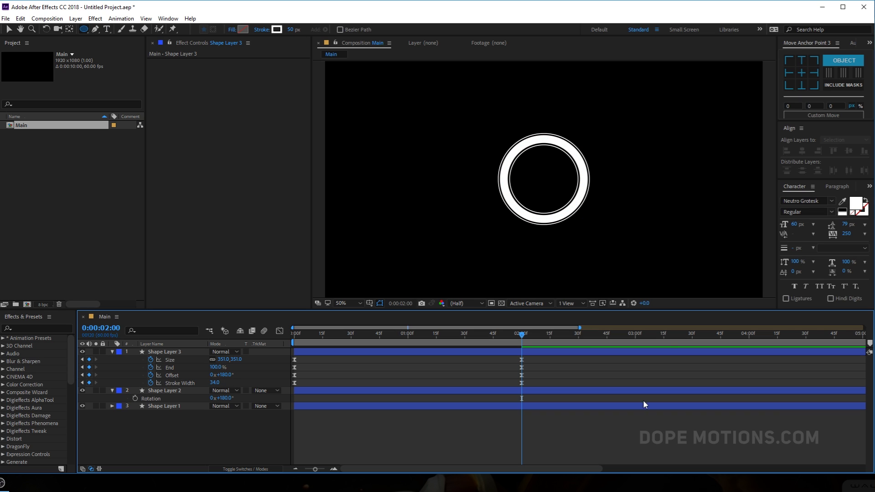
pyautogui.moveTo(306, 337); pyautogui.dragTo(442, 347)
# - Set Shape Layer 3's Rotation to 252° and show its keyframed properties at the composition's start
pyautogui.click(175, 355)
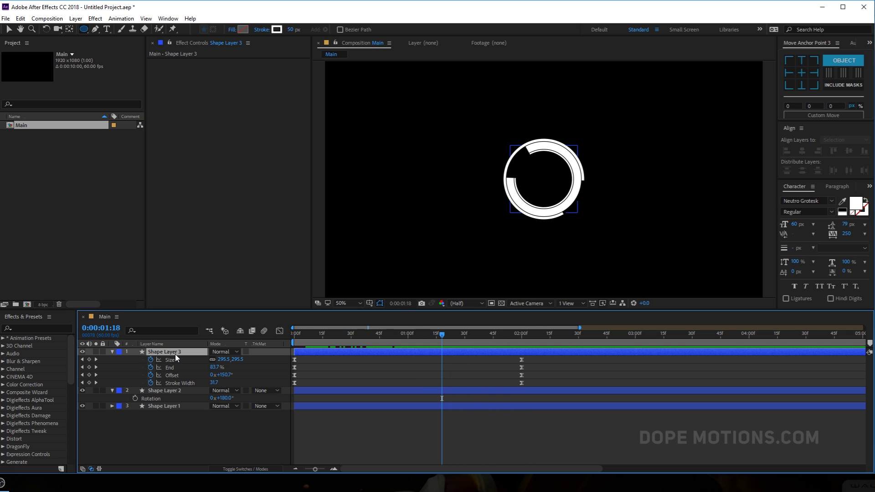
pyautogui.press('r')
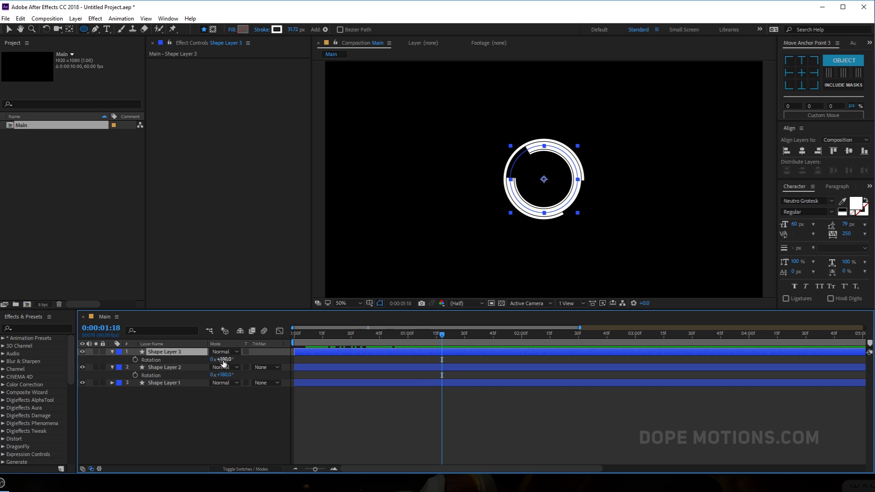
pyautogui.moveTo(226, 359); pyautogui.dragTo(267, 350)
pyautogui.click(244, 400)
pyautogui.click(156, 352)
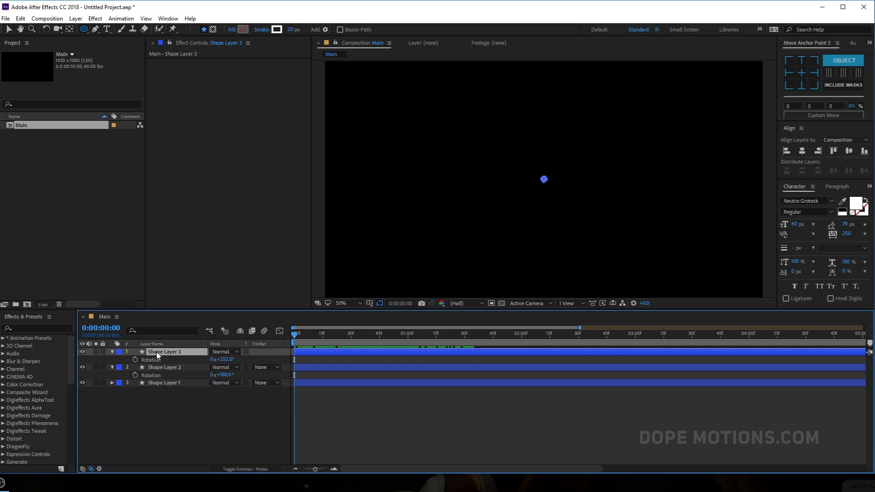
pyautogui.press('u')
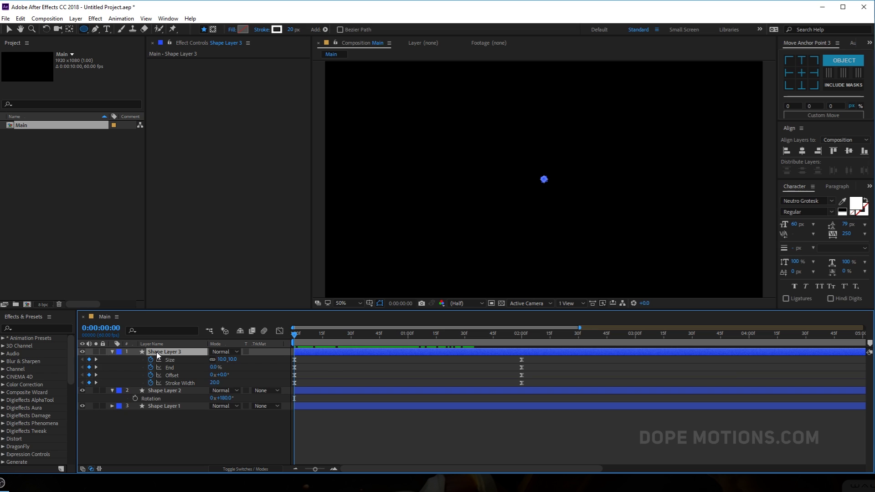
pyautogui.click(232, 360)
pyautogui.press('Return')
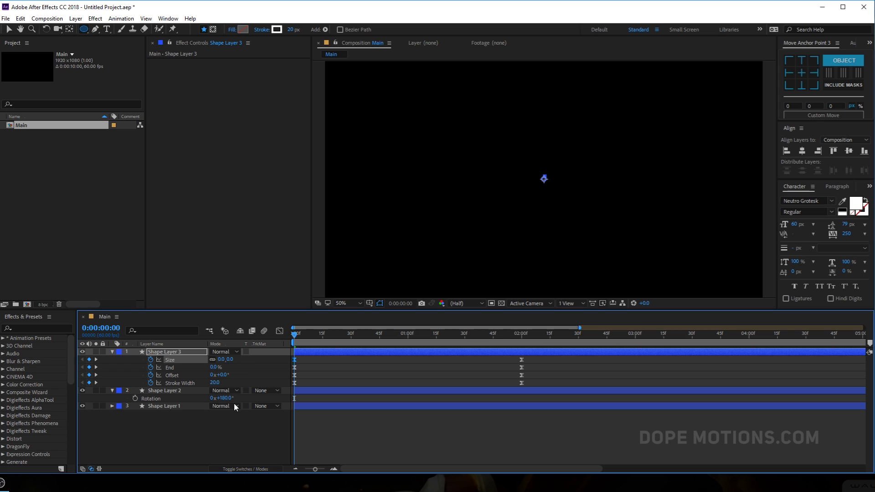
pyautogui.hotkey('ctrl', 'z')
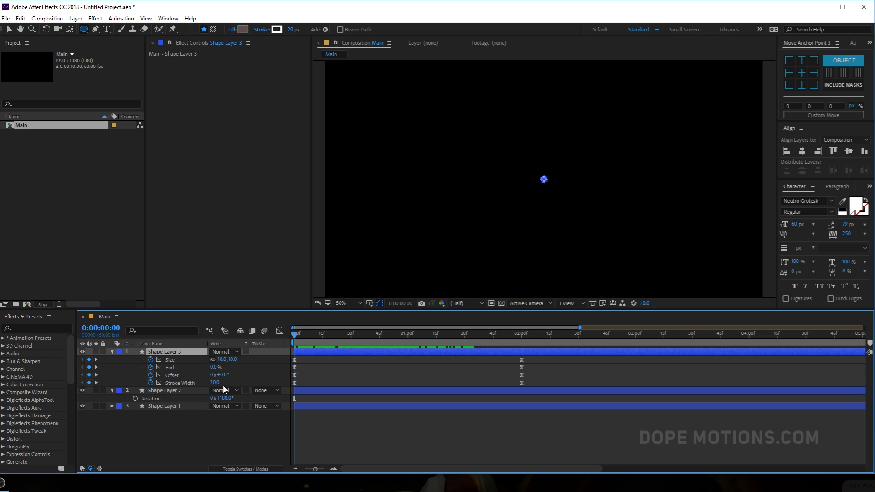
# - Set Shape Layer 3's Stroke Width to 5 at the composition's start
pyautogui.click(213, 383)
pyautogui.write('5')
pyautogui.press('Return')
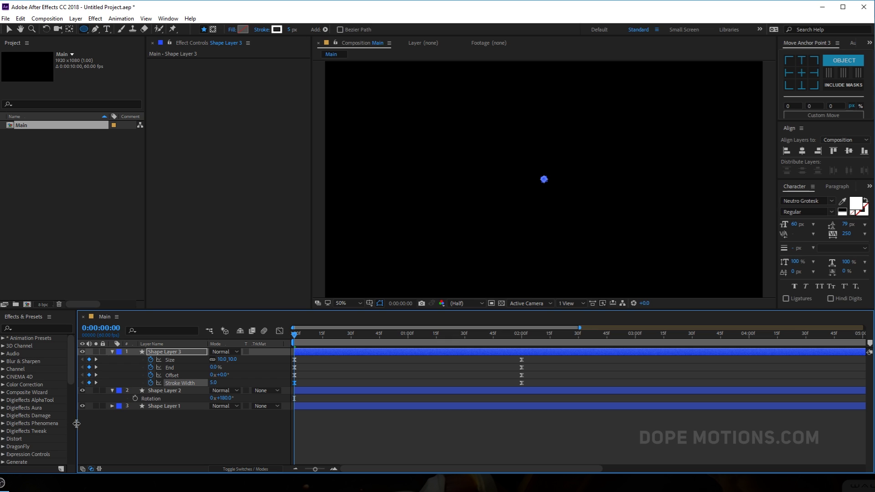
# - Scrub through the three-circle animation to 0:00:02:15 and collapse Shape Layer 3's properties
pyautogui.moveTo(294, 336); pyautogui.dragTo(414, 349)
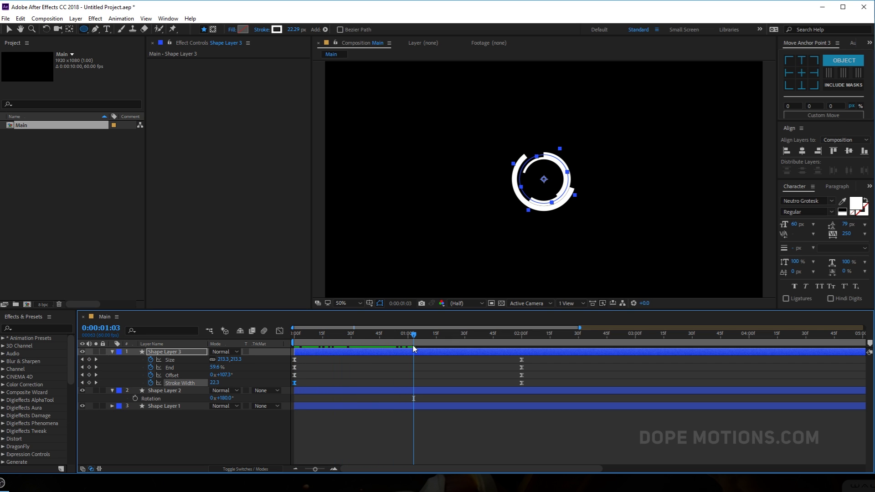
pyautogui.moveTo(410, 344); pyautogui.dragTo(538, 371)
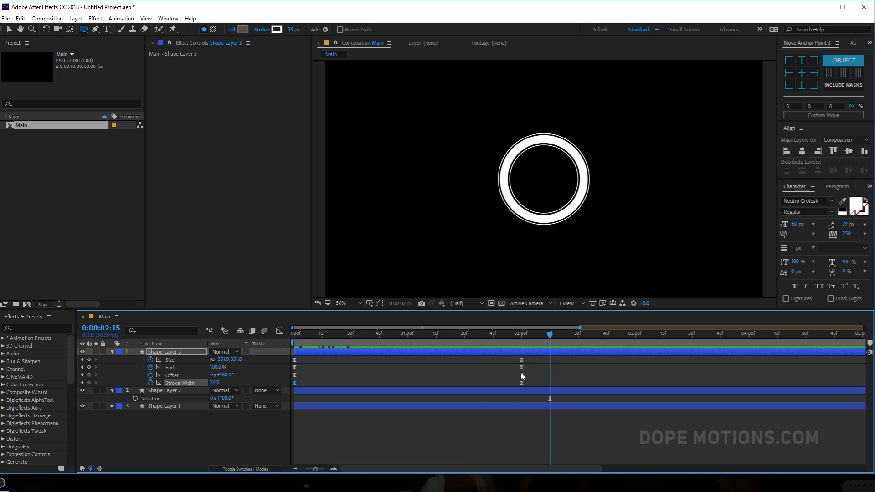
pyautogui.click(452, 417)
pyautogui.click(113, 352)
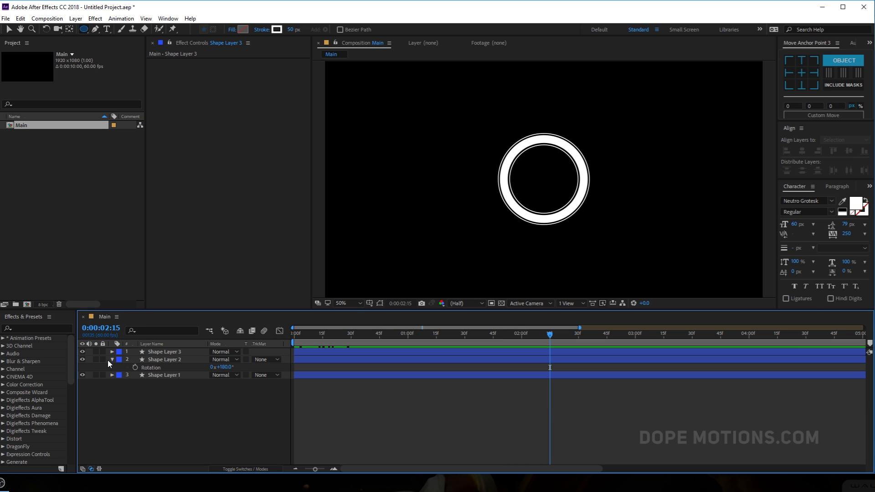
# - Pre-compose all three circle shape layers into a new composition named Circles, moving all attributes into it
pyautogui.click(113, 360)
pyautogui.moveTo(142, 389); pyautogui.dragTo(174, 349)
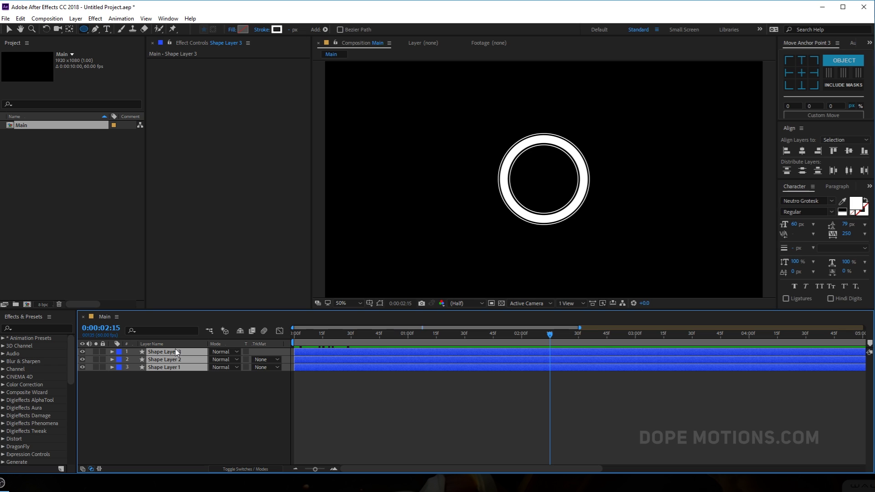
pyautogui.hotkey('ctrl', 'shift', 'c')
pyautogui.write('Circles')
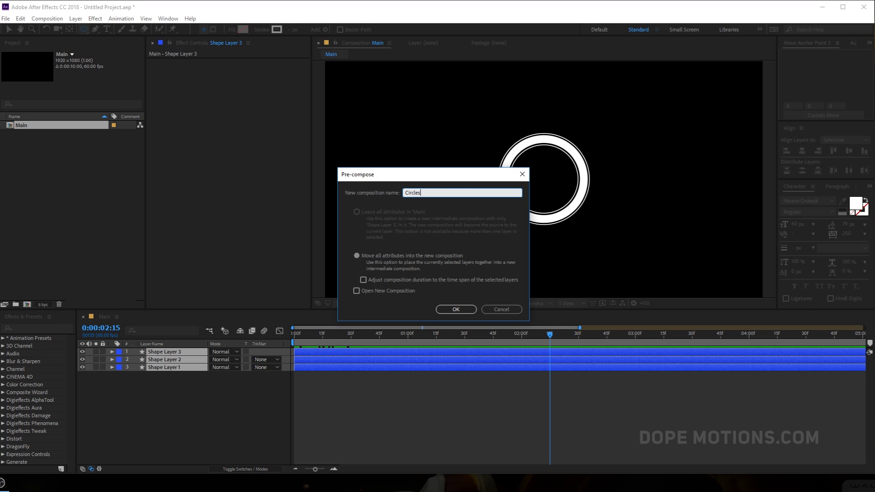
pyautogui.click(474, 310)
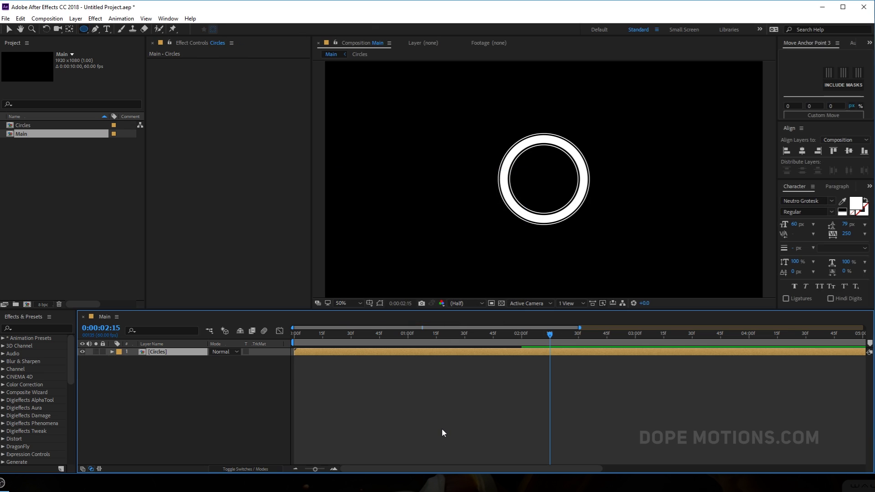
pyautogui.click(207, 418)
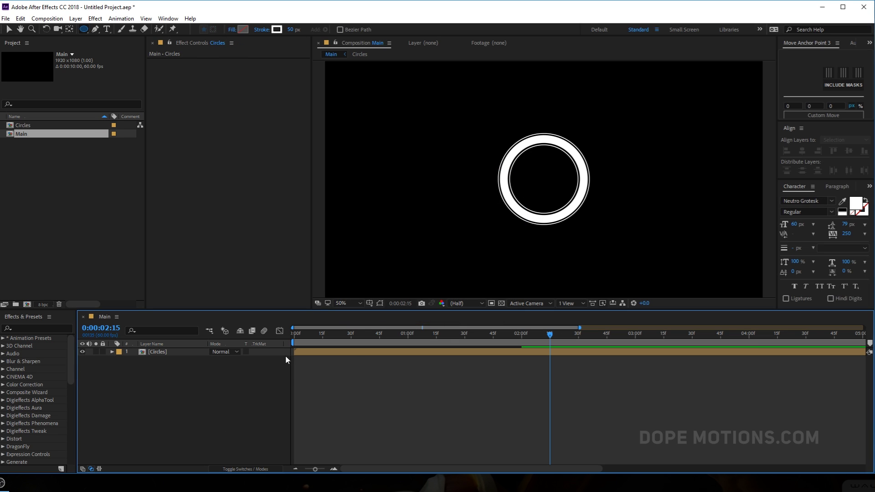
# - In the Circles composition, set Shape Layer 2's Size to 250, 250 at 0:00:02:00
pyautogui.doubleClick(157, 351)
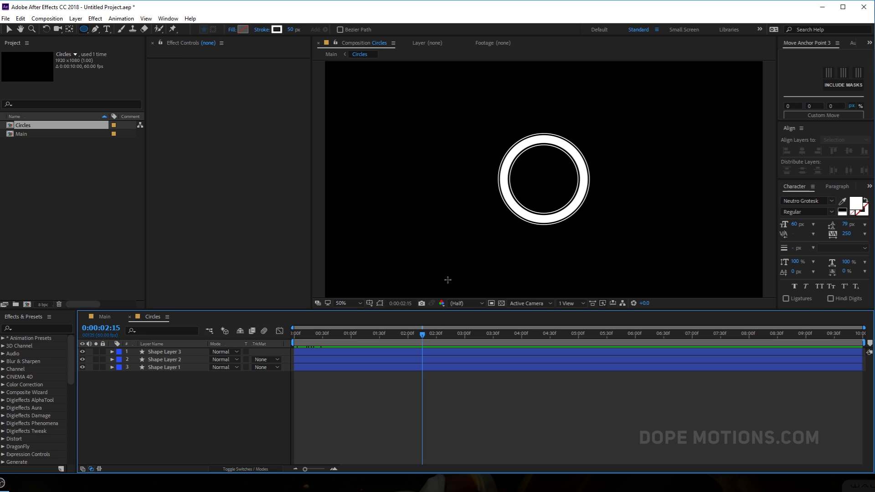
pyautogui.click(164, 360)
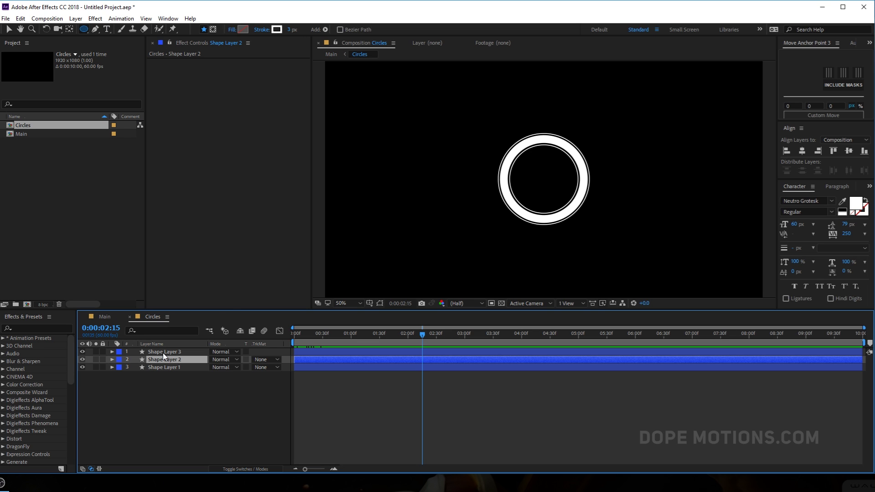
pyautogui.hotkey('ctrl', 'shift', 'h')
pyautogui.press('u')
pyautogui.click(407, 340)
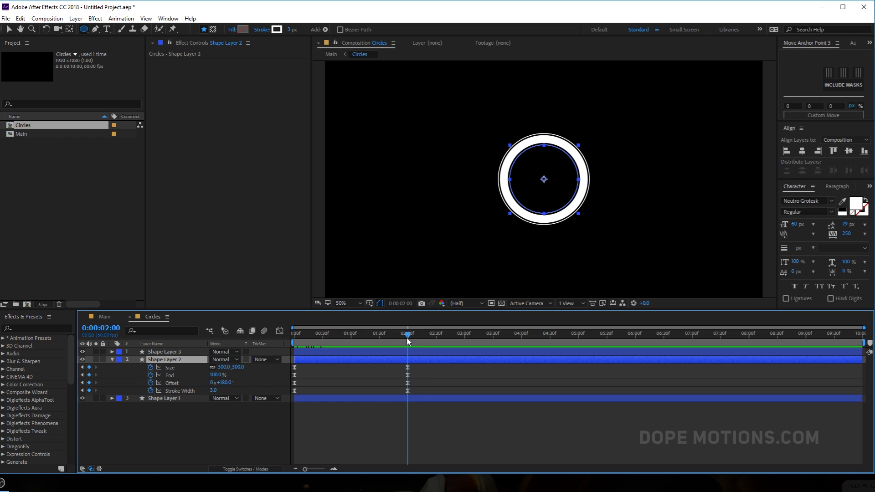
pyautogui.moveTo(238, 370); pyautogui.dragTo(226, 369)
pyautogui.click(235, 367)
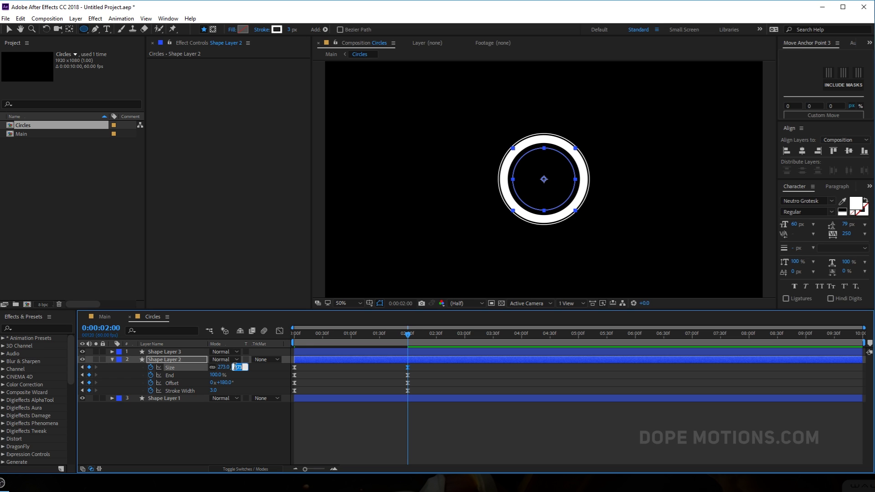
pyautogui.press('Return')
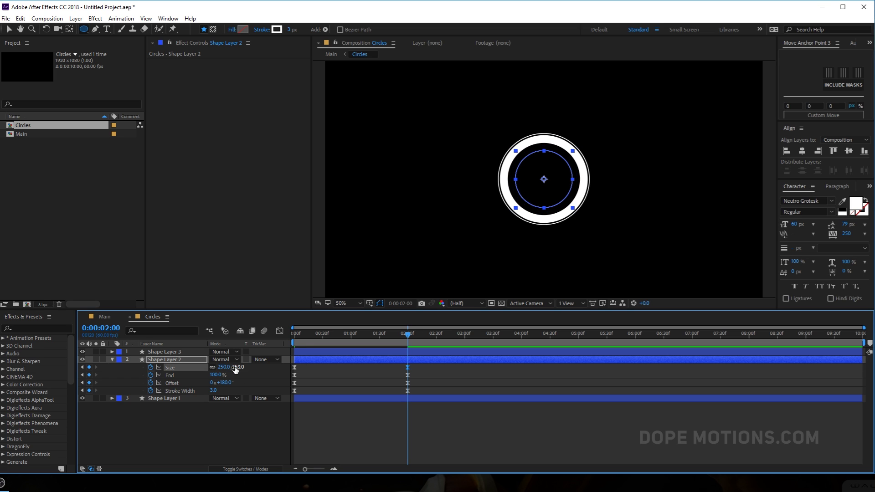
pyautogui.click(201, 412)
# - Set Shape Layer 3's Size to 330, 330 at 0:00:02:00
pyautogui.click(162, 351)
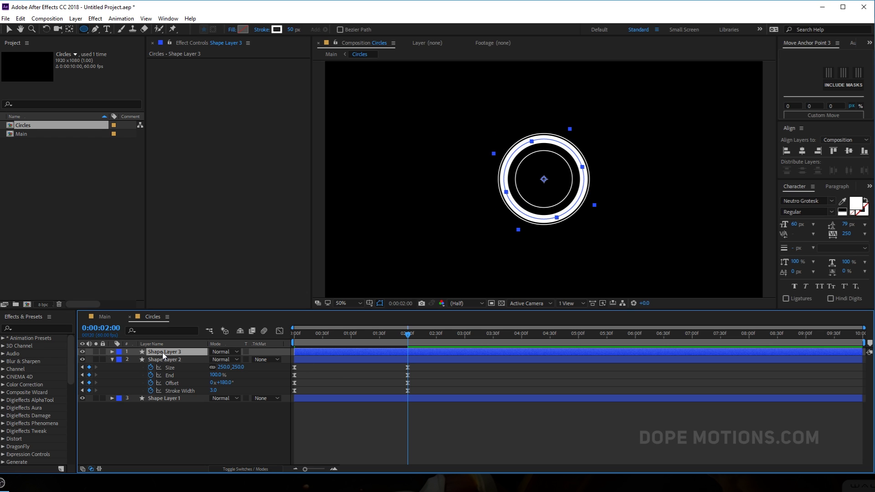
pyautogui.press('u')
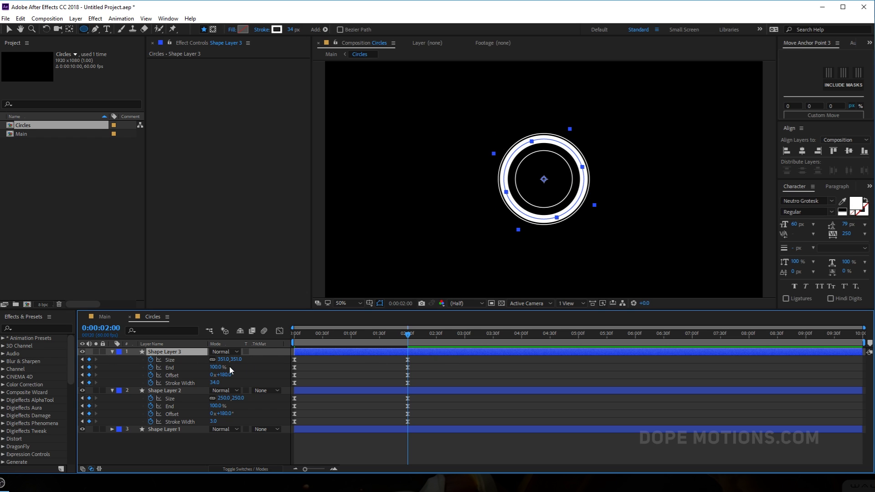
pyautogui.moveTo(235, 360); pyautogui.dragTo(226, 365)
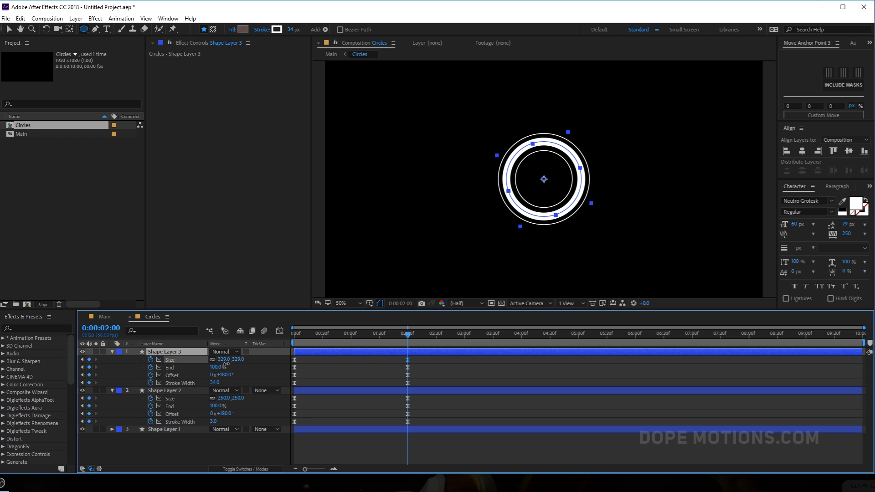
pyautogui.click(237, 360)
pyautogui.write('330')
pyautogui.press('Return')
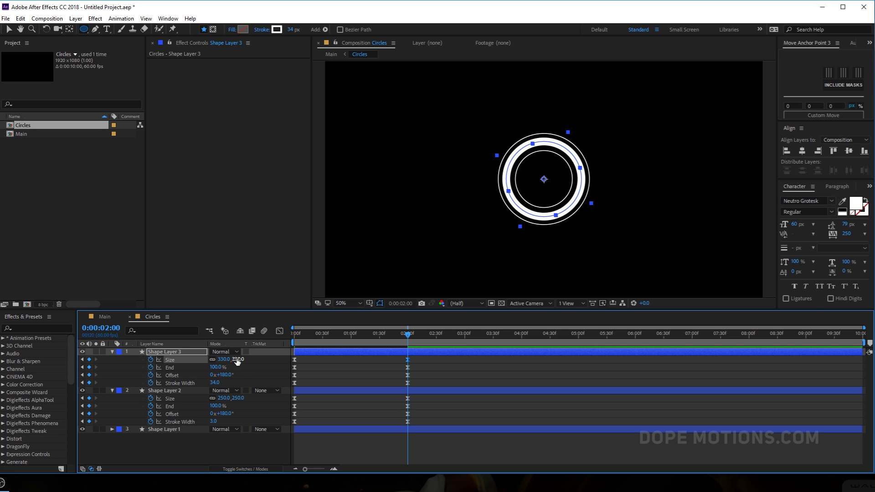
# - Set Shape Layer 3's Stroke Width to 40 at 0:00:02:00 and inspect the rings up close
pyautogui.click(213, 383)
pyautogui.press('Return')
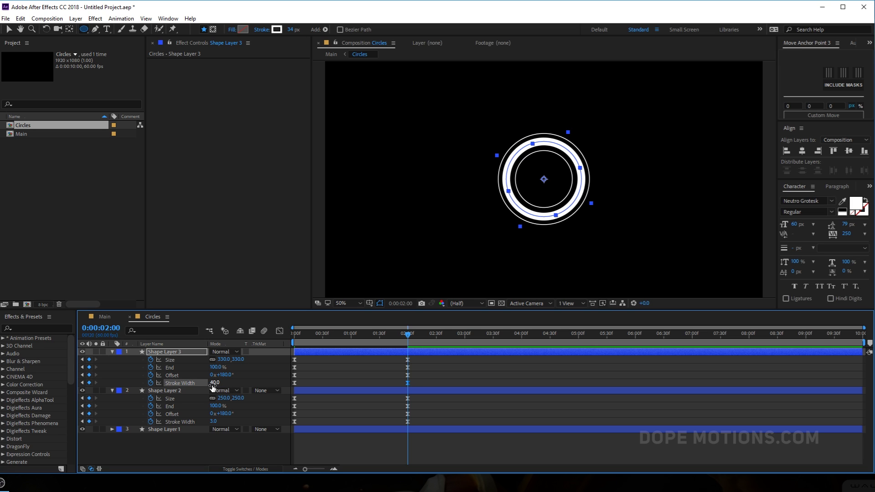
pyautogui.click(243, 450)
pyautogui.press('/')
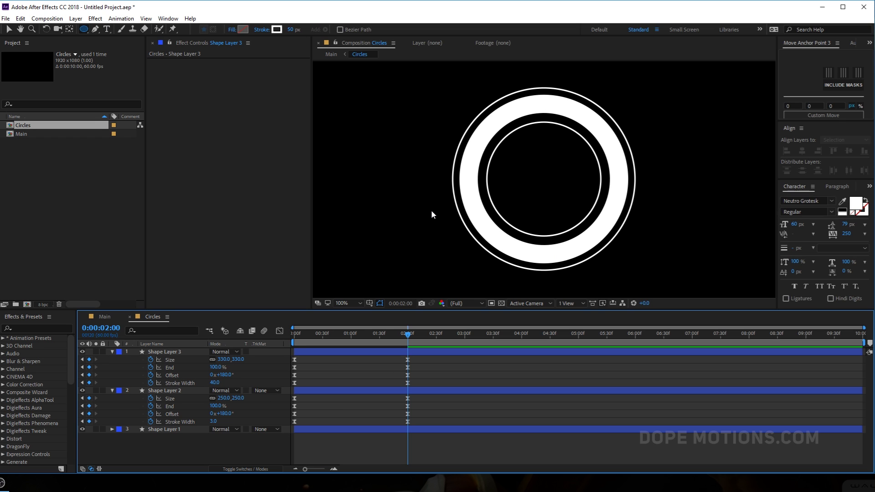
pyautogui.press(',')
# - Scrub the Circles composition, collapse all its layer properties, and return to the Main composition to preview the result
pyautogui.moveTo(385, 340)
pyautogui.mouseDown()
pyautogui.moveTo(334, 343)
pyautogui.moveTo(437, 334)
pyautogui.mouseUp()
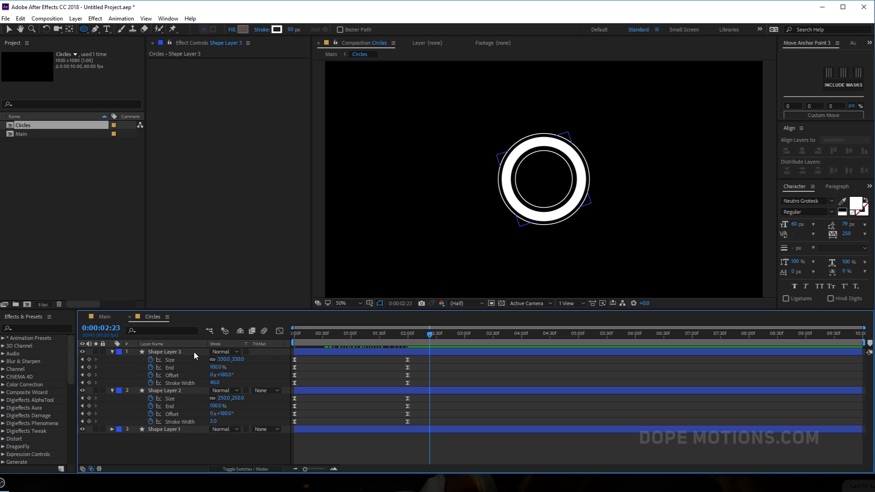
pyautogui.hotkey('ctrl', 'a')
pyautogui.press('u')
pyautogui.click(177, 383)
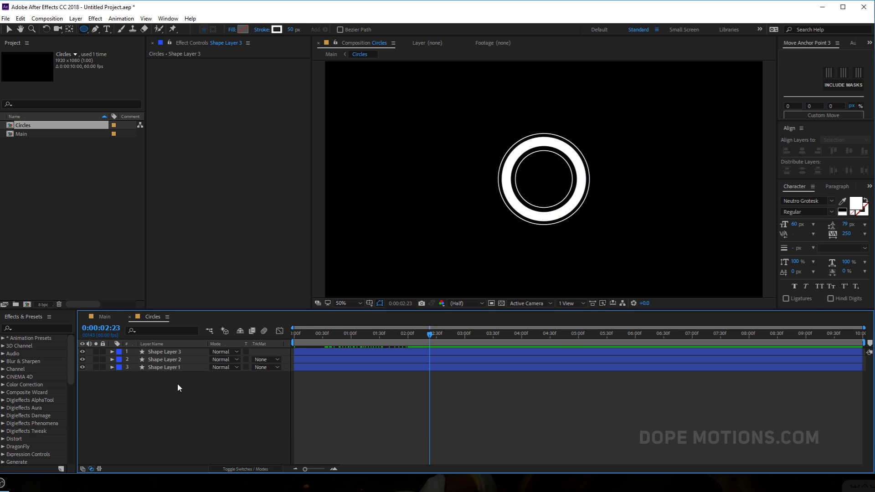
pyautogui.click(105, 316)
pyautogui.press('space')
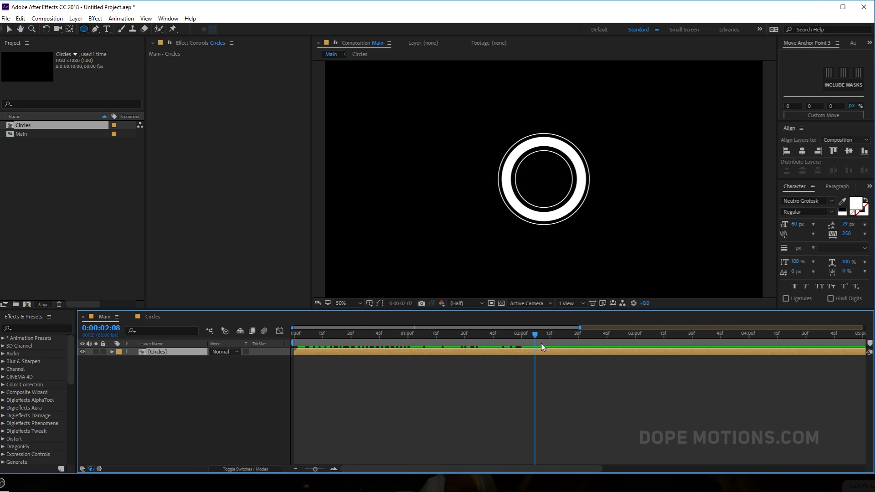
pyautogui.click(204, 401)
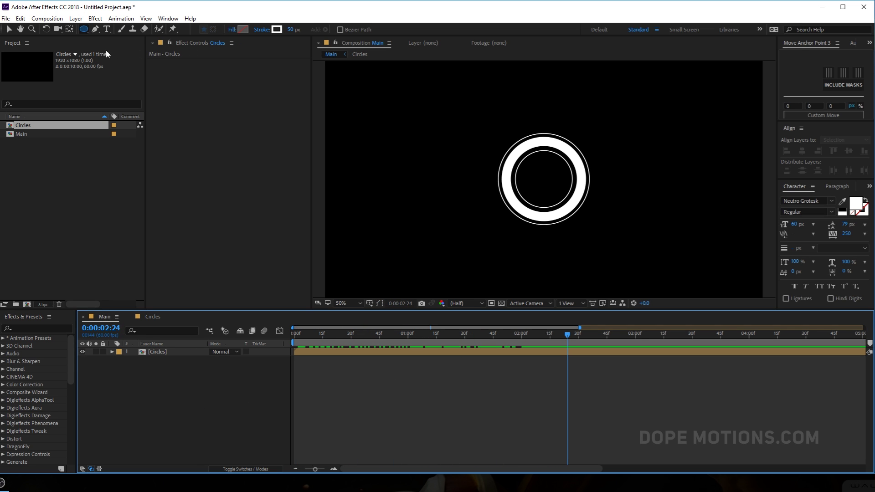
# - Draw a narrow rectangle about 9 by 120 px with a 5 px stroke inside the rings
pyautogui.moveTo(86, 30); pyautogui.dragTo(127, 31)
pyautogui.click(291, 29)
pyautogui.write('5')
pyautogui.press('Return')
pyautogui.press('/')
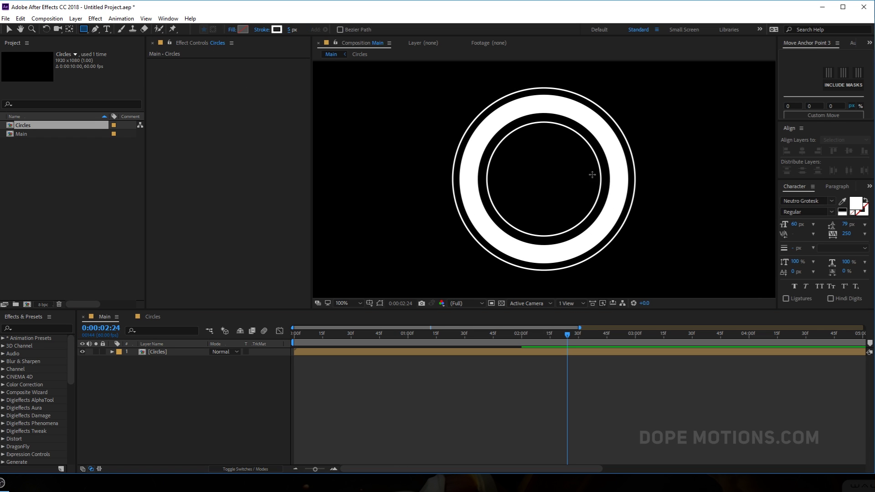
pyautogui.moveTo(538, 156); pyautogui.dragTo(542, 211)
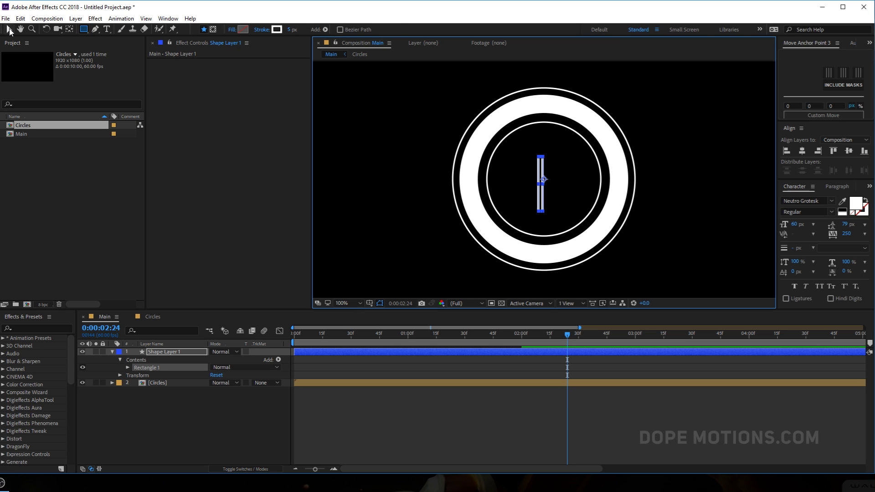
# - Center the rectangle layer horizontally and vertically in the composition
pyautogui.click(9, 30)
pyautogui.click(802, 151)
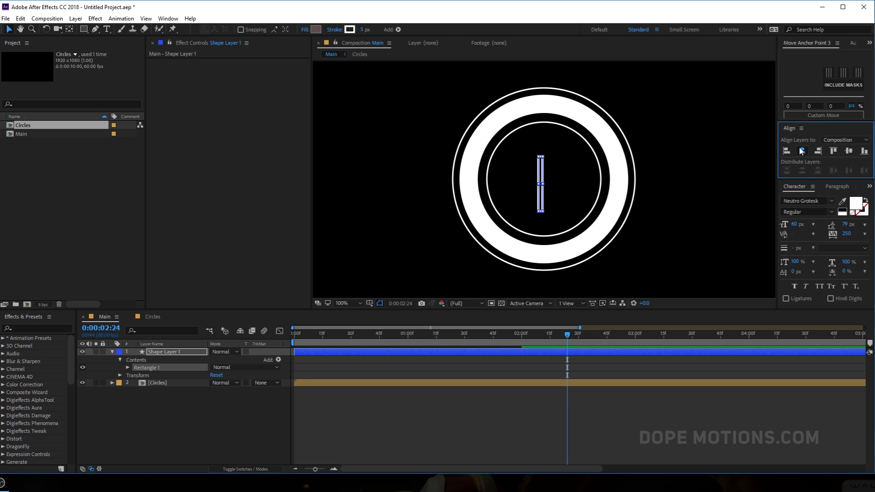
pyautogui.click(848, 151)
# - Keyframe Rectangle Path 1's unlinked Size at 0, 0 at 0:00:01:00
pyautogui.click(128, 368)
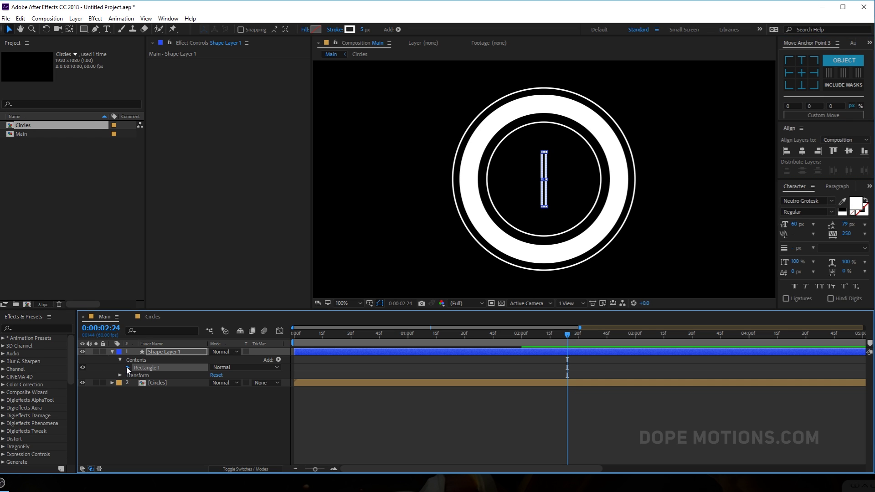
pyautogui.click(128, 367)
pyautogui.click(136, 375)
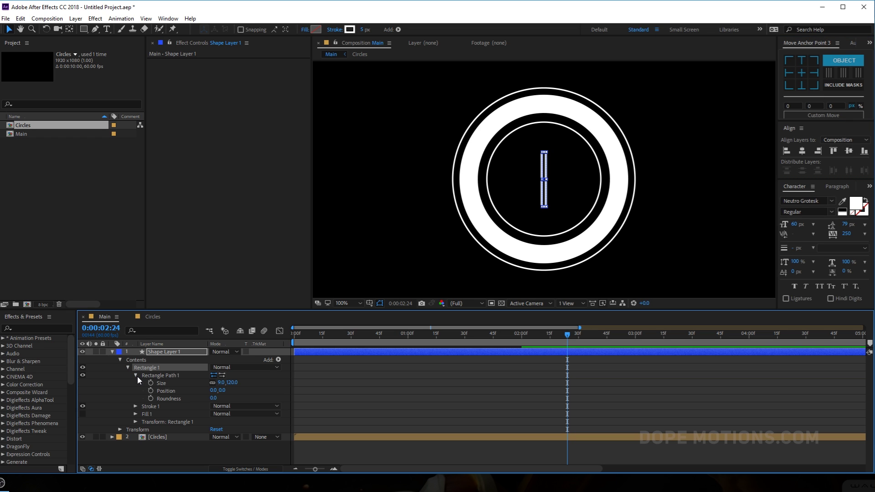
pyautogui.moveTo(354, 333); pyautogui.dragTo(408, 340)
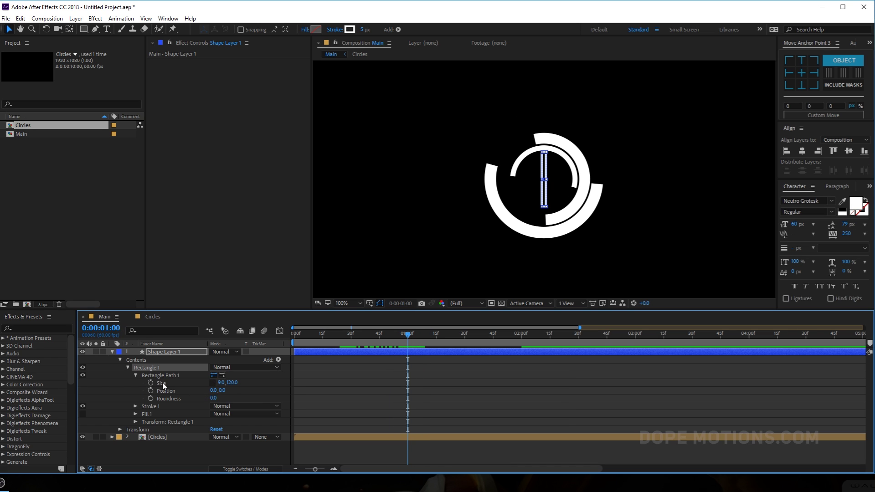
pyautogui.moveTo(218, 385); pyautogui.dragTo(162, 391)
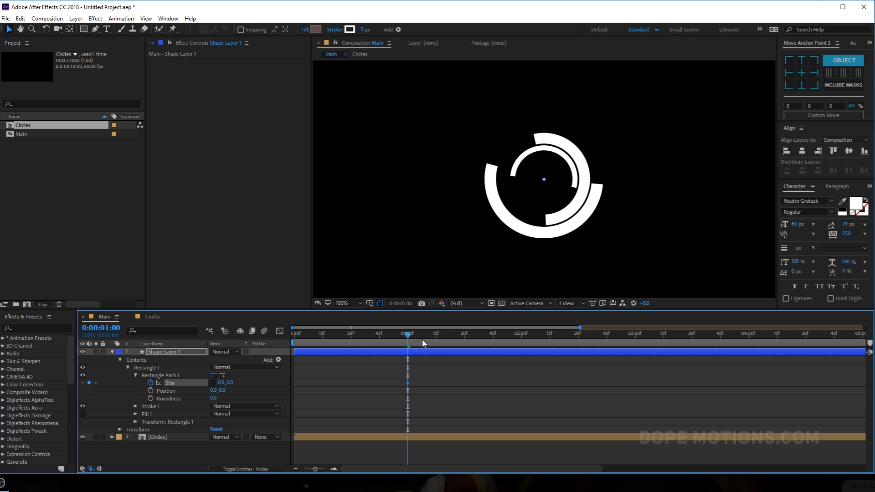
# - Set the rectangle's Size to 0, 120 at 0:00:01:30
pyautogui.moveTo(408, 337); pyautogui.dragTo(466, 344)
pyautogui.moveTo(229, 384); pyautogui.dragTo(275, 377)
pyautogui.click(233, 382)
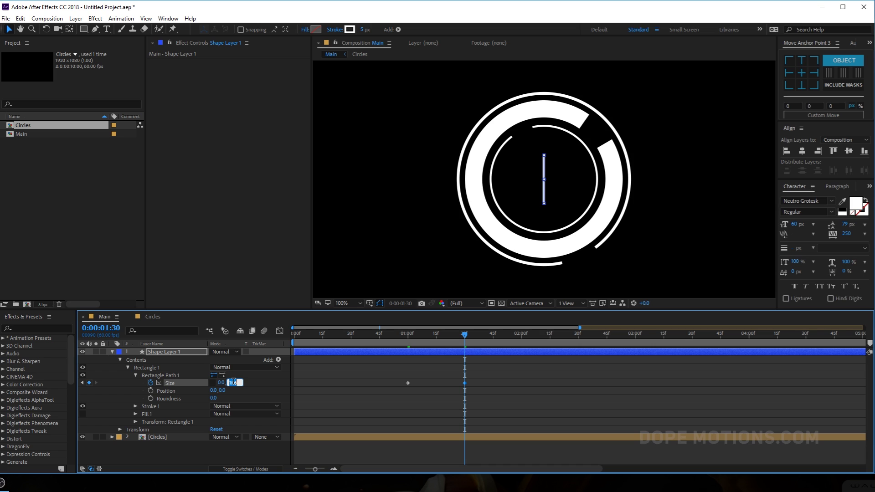
pyautogui.write('120')
pyautogui.press('Return')
# - Widen the rectangle's Size to 550 px at 0:00:02:30
pyautogui.moveTo(465, 334); pyautogui.dragTo(579, 345)
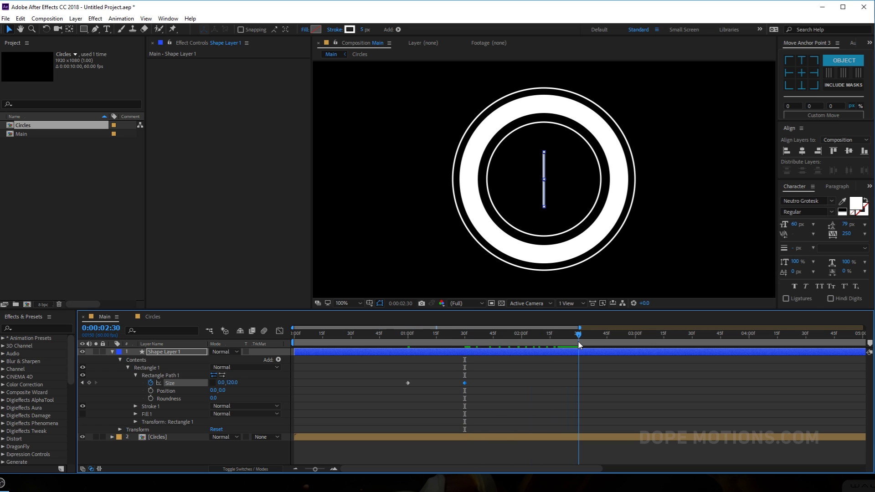
pyautogui.moveTo(221, 383); pyautogui.dragTo(465, 375)
pyautogui.click(222, 382)
pyautogui.write('550')
pyautogui.press('Return')
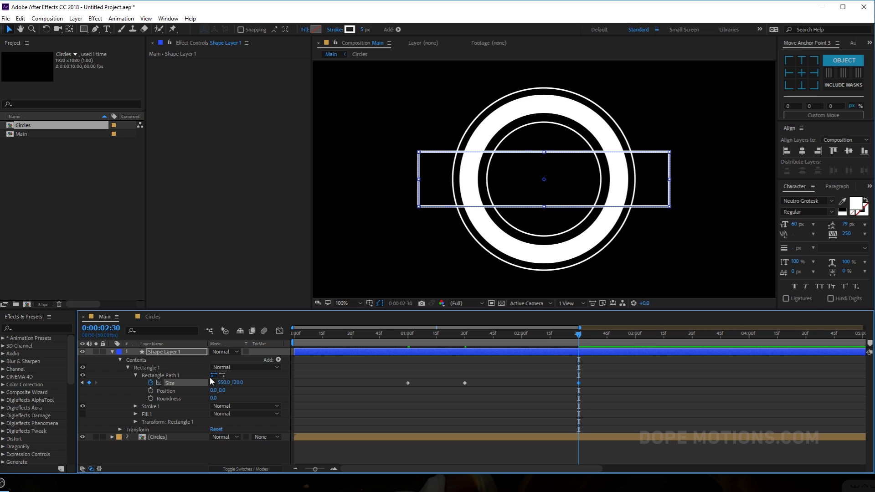
# - Set the rectangle's height to 100 px at the 0:00:01:30 keyframe
pyautogui.click(463, 335)
pyautogui.click(233, 383)
pyautogui.write('100')
pyautogui.press('Return')
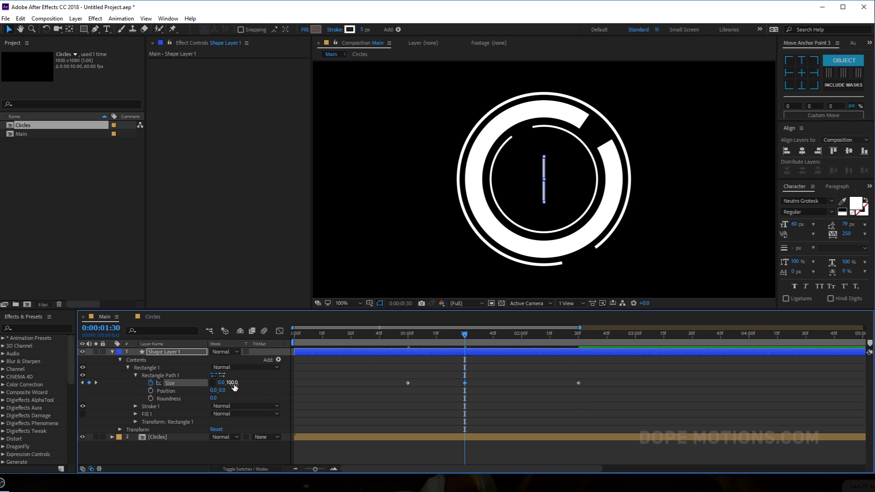
# - Set the rectangle's height to 100 px at the 0:00:02:30 keyframe
pyautogui.moveTo(468, 338); pyautogui.dragTo(581, 339)
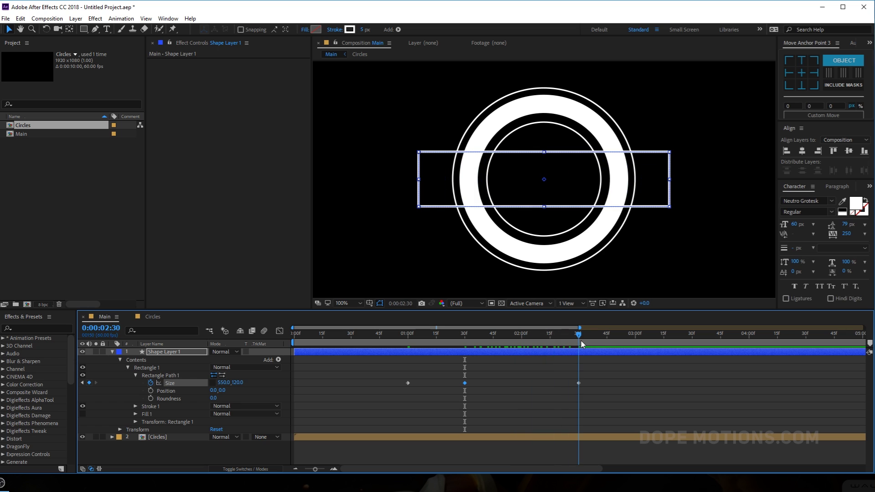
pyautogui.click(237, 383)
pyautogui.write('100')
pyautogui.press('Return')
# - Move the rectangle's first Size keyframe to 0:00:00:45 and apply Easy Ease to all three Size keyframes
pyautogui.moveTo(405, 340); pyautogui.dragTo(380, 382)
pyautogui.moveTo(379, 340); pyautogui.dragTo(443, 335)
pyautogui.moveTo(384, 387); pyautogui.dragTo(614, 400)
pyautogui.press('F9')
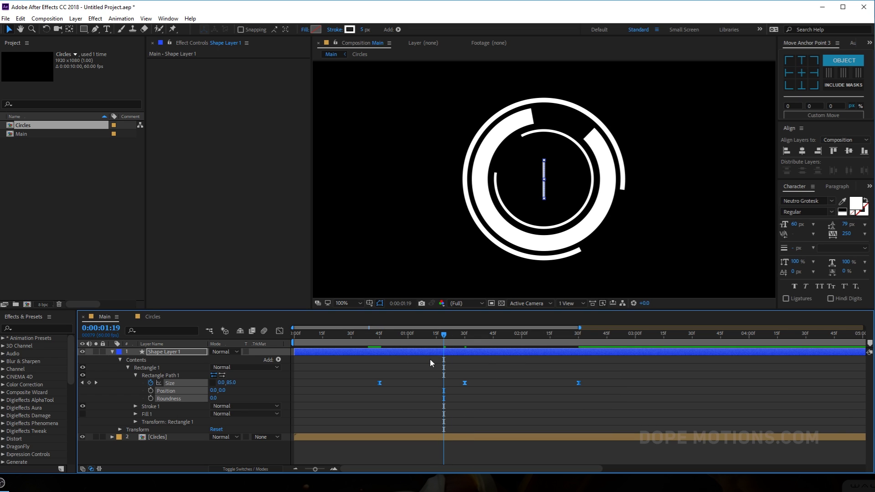
# - Extend the easing influence on both sides of the first two Size keyframes in the speed graph to form a sharp central peak
pyautogui.click(279, 331)
pyautogui.keyDown('alt'); pyautogui.scroll(2, 435, 417); pyautogui.keyUp('alt')
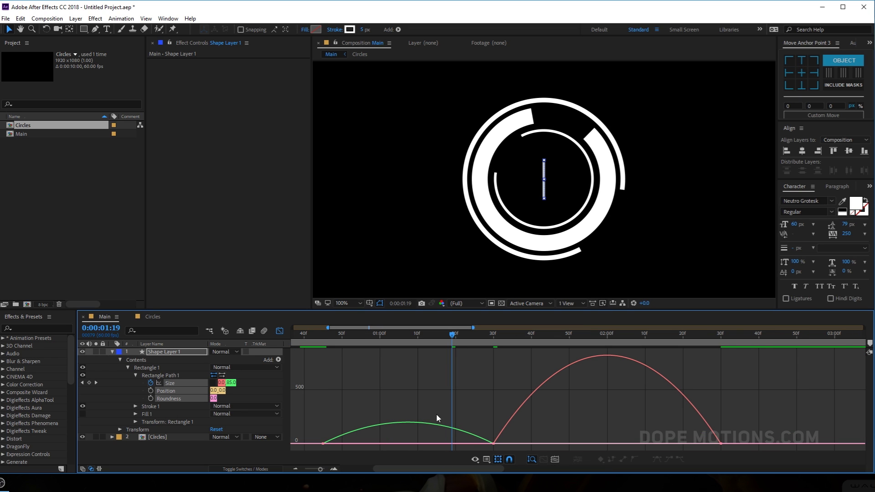
pyautogui.doubleClick(517, 416)
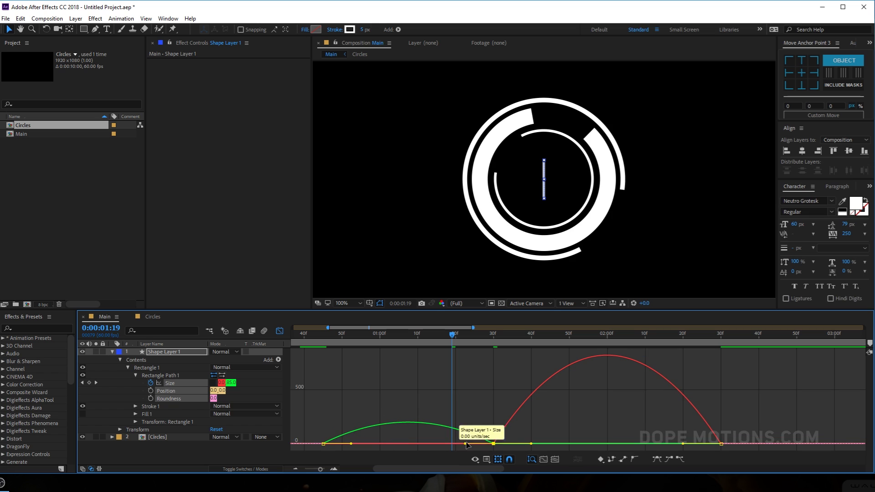
pyautogui.moveTo(463, 443); pyautogui.dragTo(426, 445)
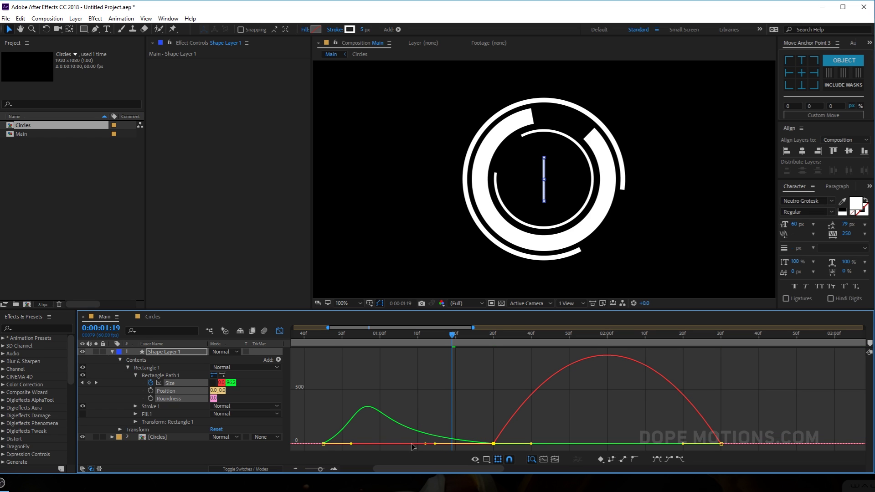
pyautogui.moveTo(351, 443); pyautogui.dragTo(387, 445)
pyautogui.press('space')
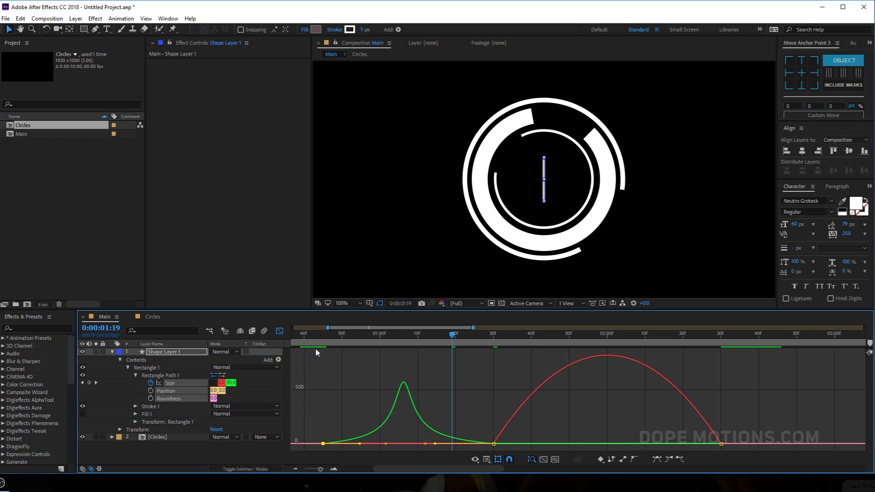
pyautogui.click(319, 334)
pyautogui.moveTo(320, 336); pyautogui.dragTo(463, 337)
# - Shape the Size speed curve between the second and third keyframes into a sharp central peak, then close the graph editor and collapse the layer
pyautogui.moveTo(483, 422); pyautogui.dragTo(573, 444)
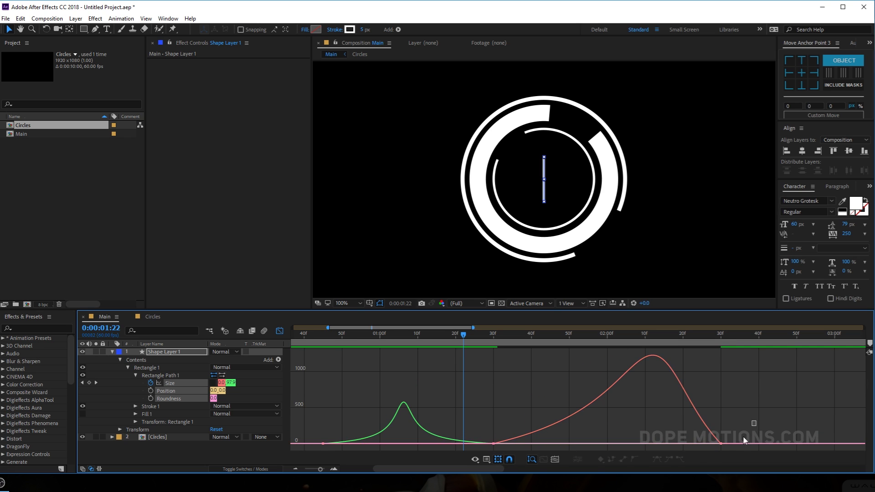
pyautogui.moveTo(684, 444); pyautogui.dragTo(633, 444)
pyautogui.press('space')
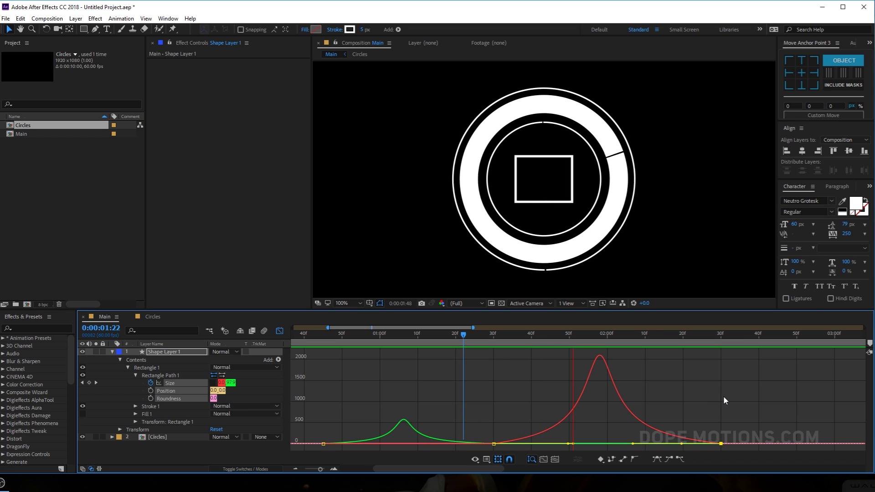
pyautogui.moveTo(567, 337); pyautogui.dragTo(501, 340)
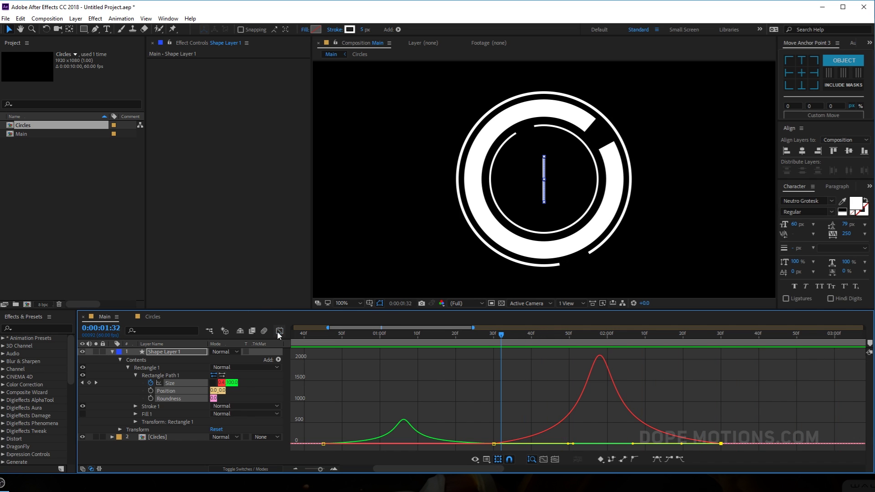
pyautogui.click(279, 332)
pyautogui.click(111, 352)
pyautogui.click(344, 406)
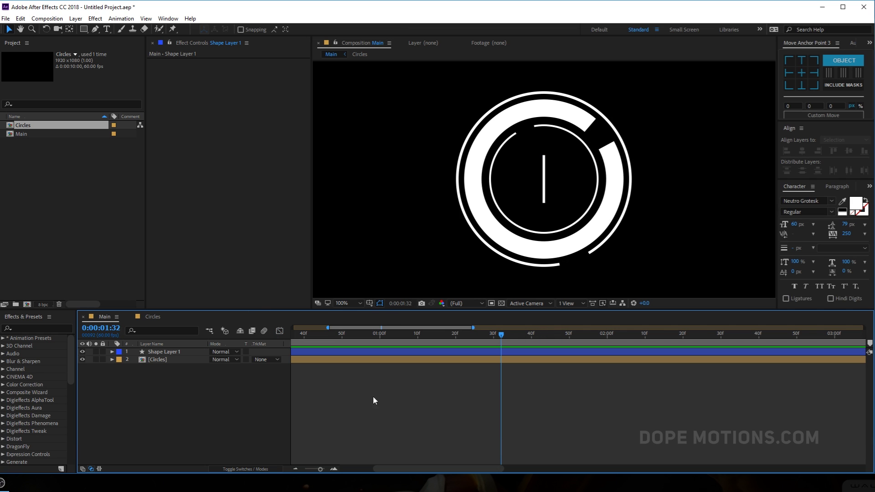
# - Apply the Transform effect to Shape Layer 1 and set its Skew to -12
pyautogui.moveTo(460, 333); pyautogui.dragTo(661, 340)
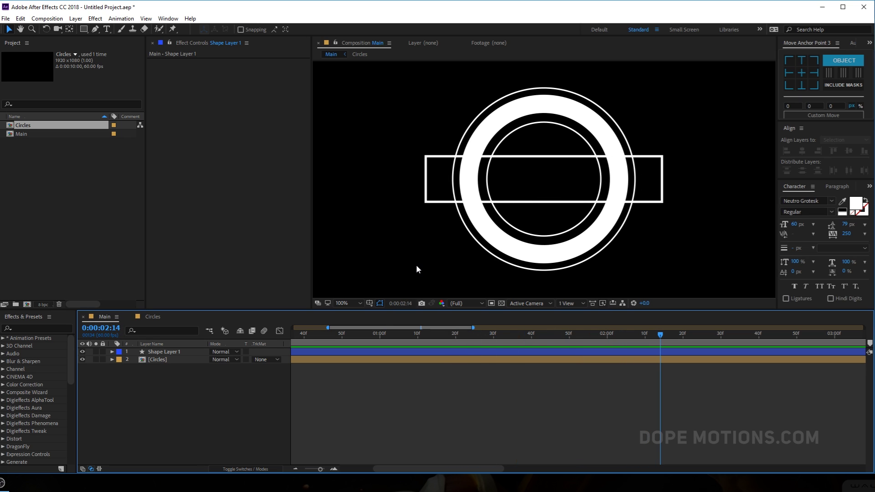
pyautogui.click(157, 353)
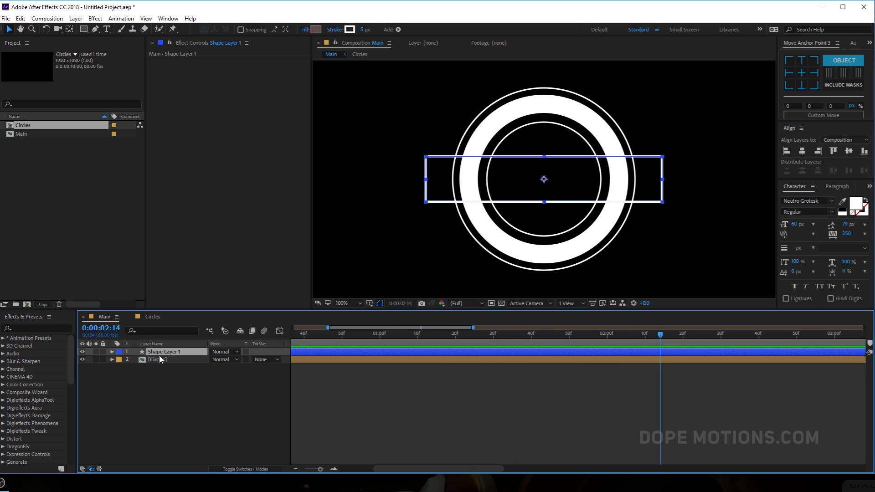
pyautogui.hotkey('ctrl', 'space')
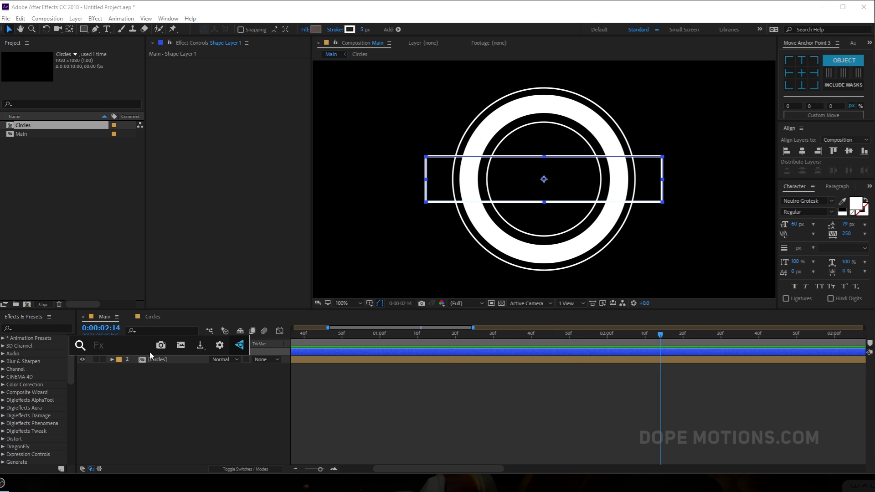
pyautogui.write('tra')
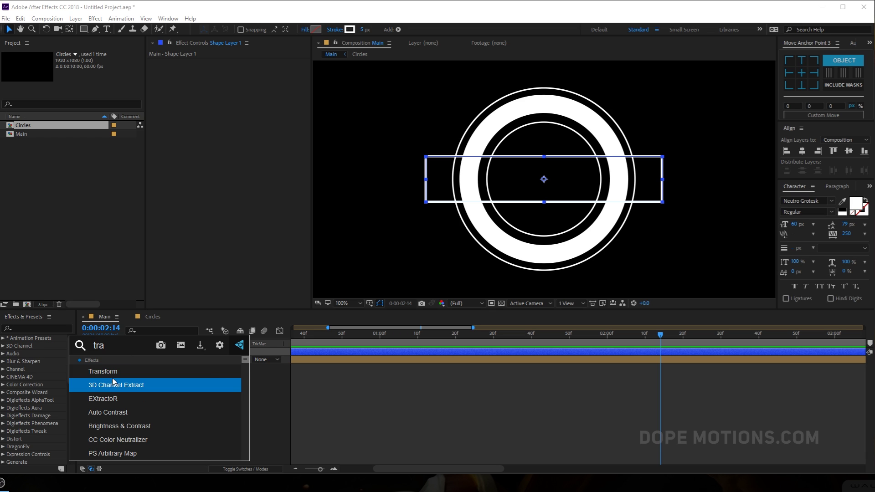
pyautogui.click(111, 374)
pyautogui.click(243, 108)
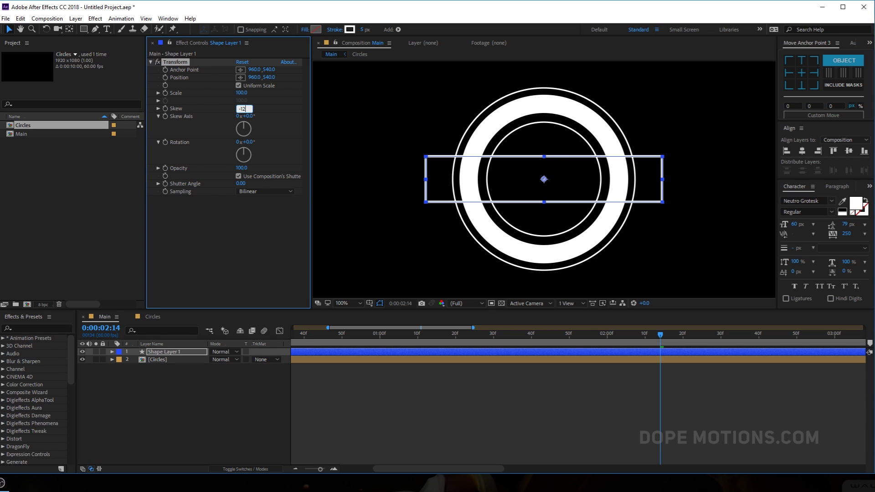
pyautogui.press('Return')
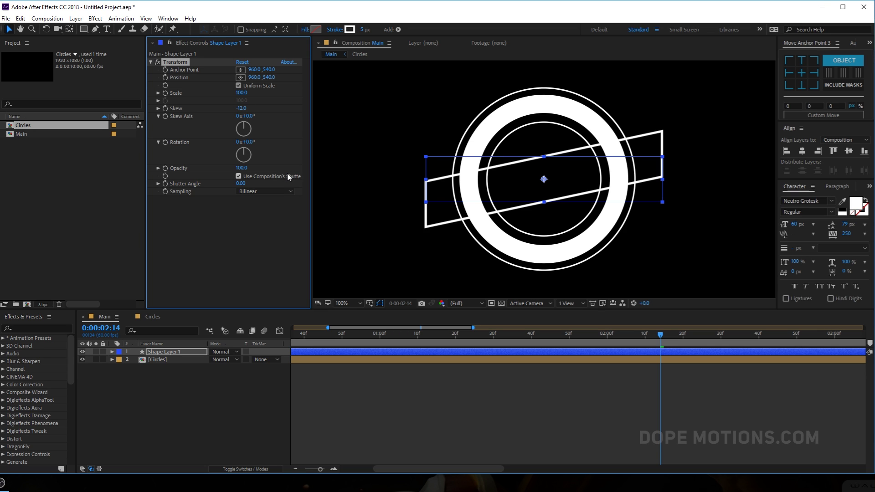
# - Change the Transform effect's Skew to -10 on the rectangle layer and preview the animation
pyautogui.click(212, 380)
pyautogui.click(239, 108)
pyautogui.write('-10')
pyautogui.press('Return')
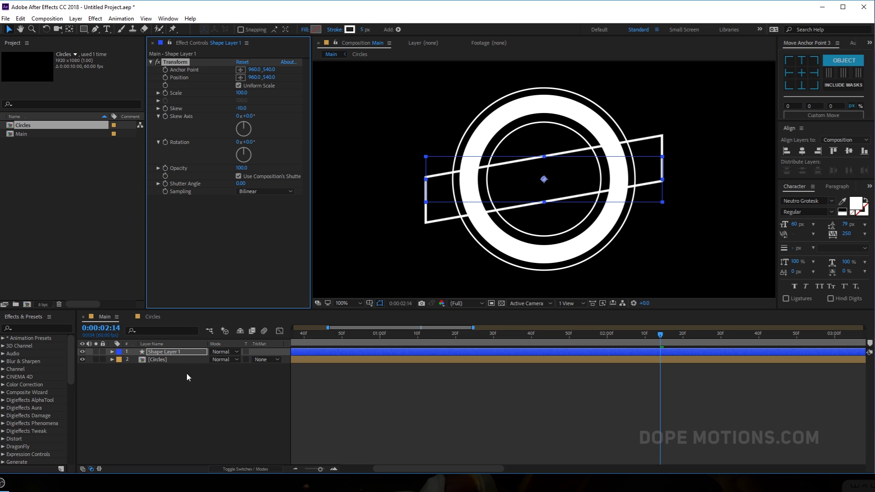
pyautogui.click(200, 403)
pyautogui.click(174, 351)
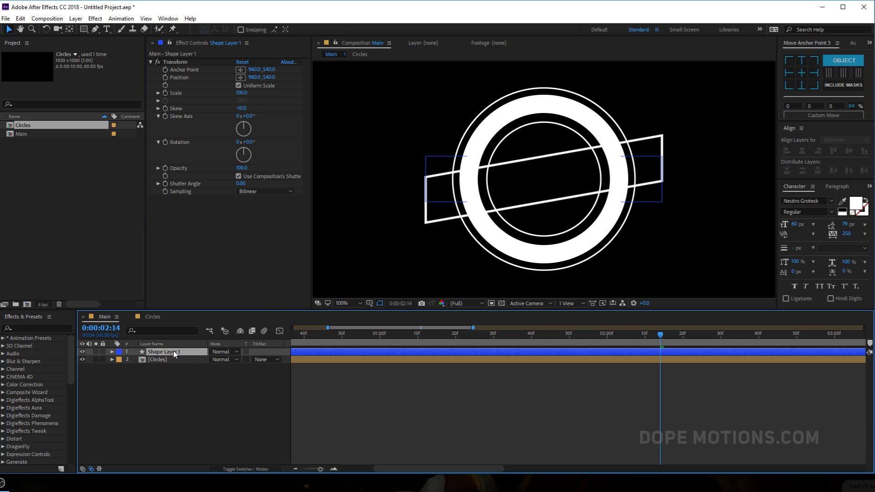
pyautogui.press('space')
pyautogui.press('space')
pyautogui.click(147, 379)
# - Duplicate Shape Layer 1 and rename the copy Matte
pyautogui.click(160, 352)
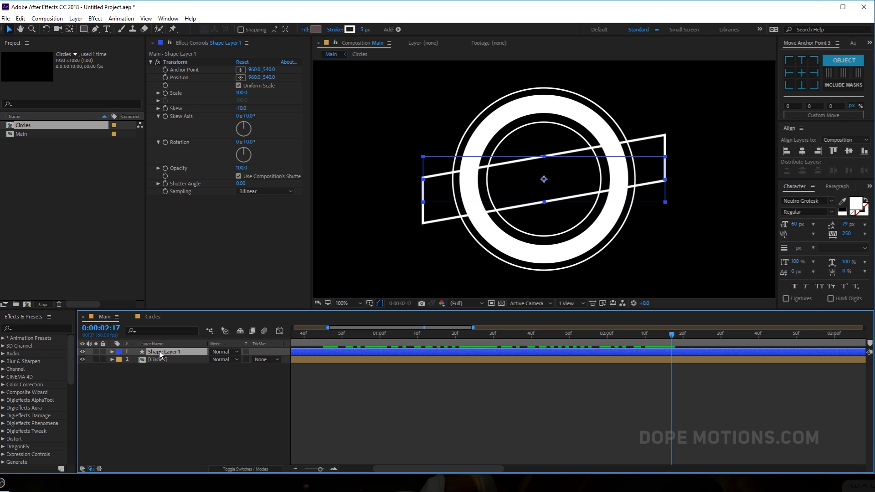
pyautogui.hotkey('ctrl', 'd')
pyautogui.press('Return')
pyautogui.write('M')
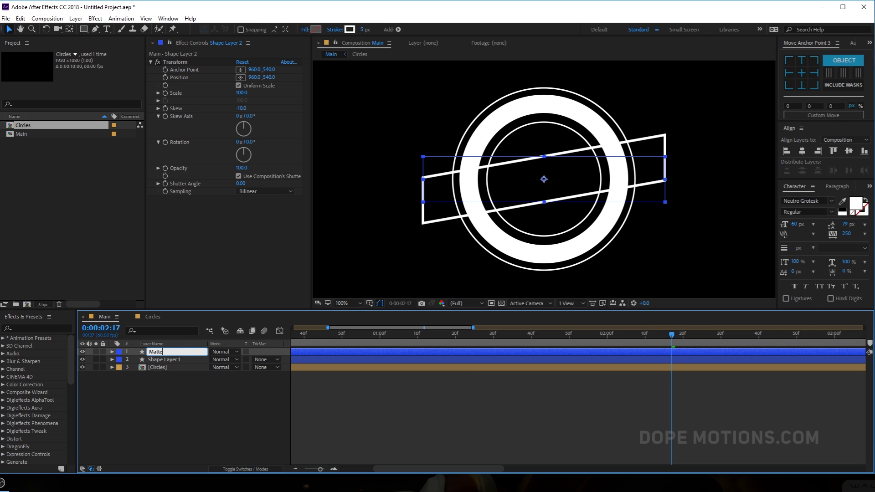
pyautogui.write('atte')
pyautogui.press('Return')
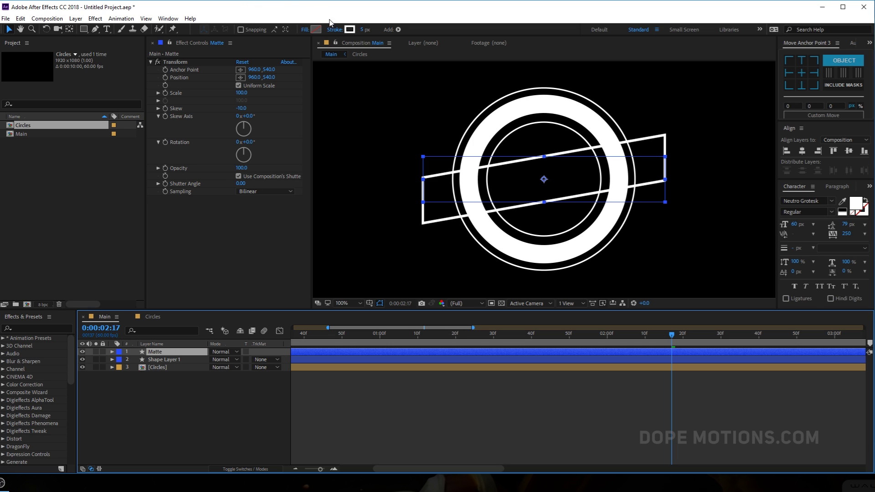
# - Set the Matte layer's stroke width to 0 px and give it a solid grey fill, 9C9C9C
pyautogui.moveTo(364, 29); pyautogui.dragTo(348, 30)
pyautogui.click(315, 30)
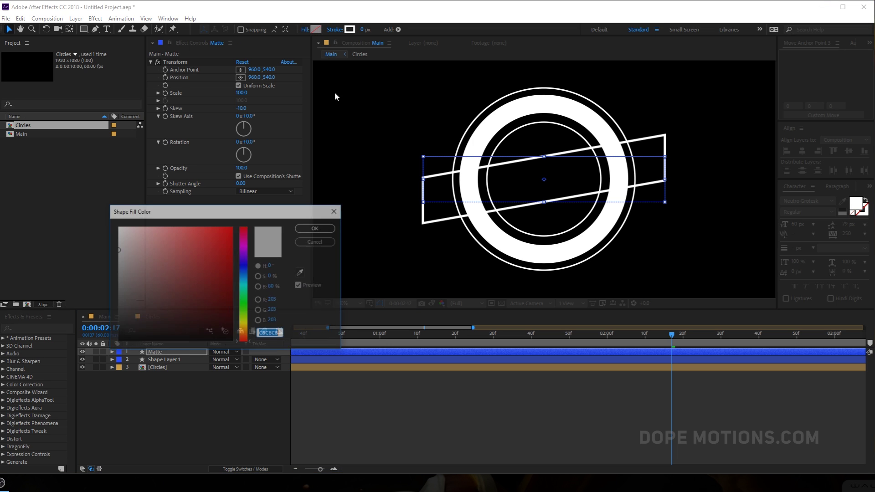
pyautogui.moveTo(130, 269); pyautogui.dragTo(84, 271)
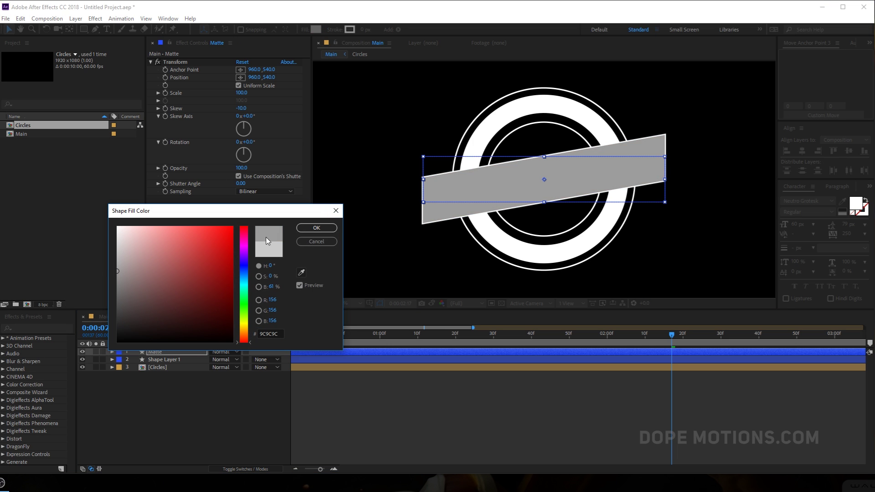
pyautogui.click(312, 228)
pyautogui.click(140, 392)
# - Reveal the Matte layer's Size keyframes and set its height to 110 px at 0:00:01:30
pyautogui.click(161, 354)
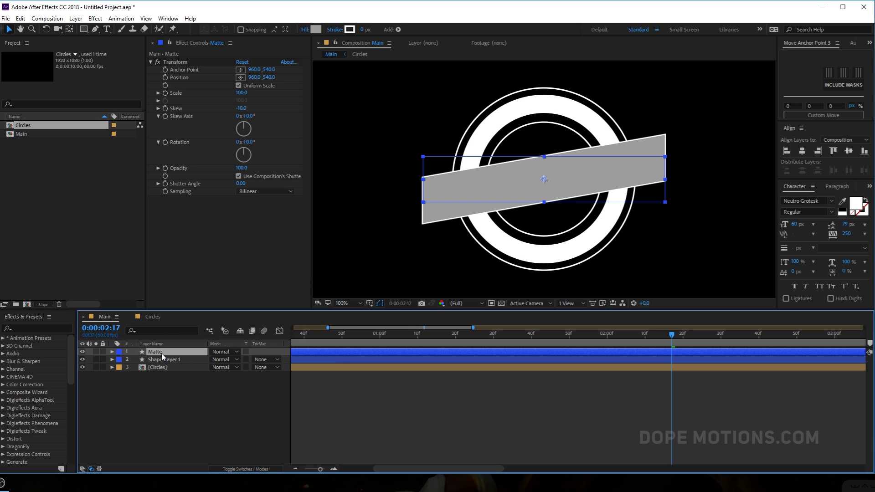
pyautogui.press('u')
pyautogui.press('-')
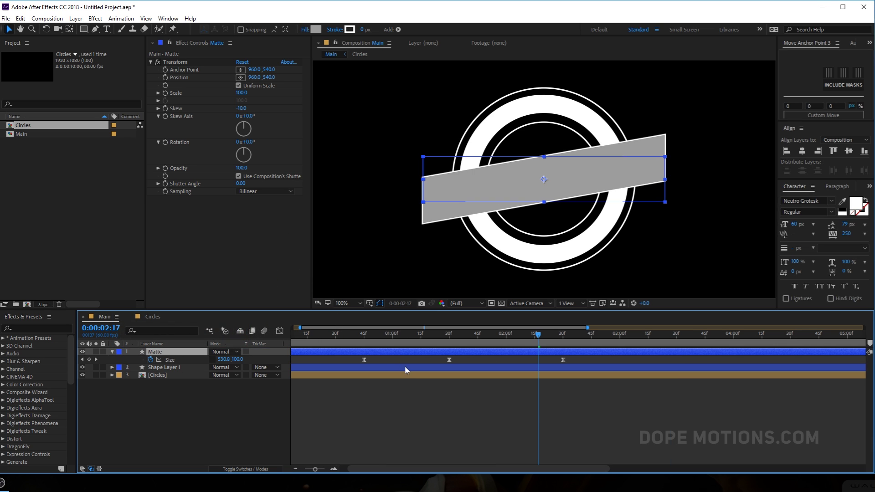
pyautogui.click(364, 339)
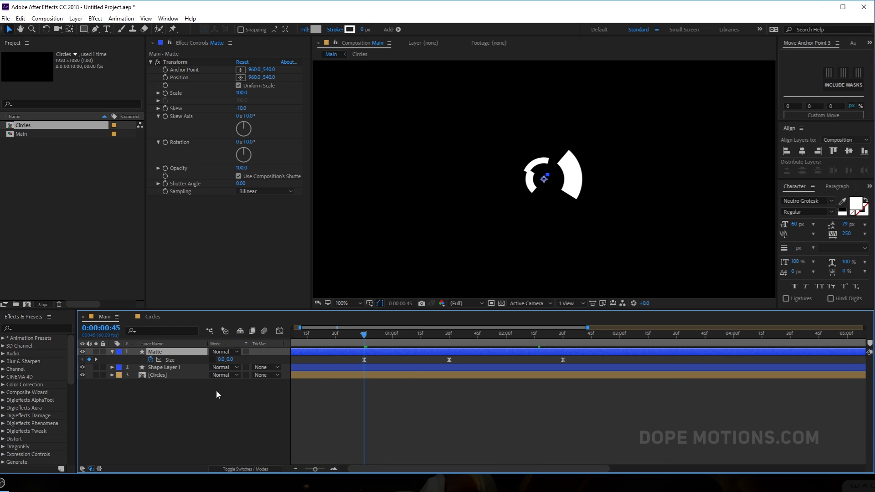
pyautogui.moveTo(380, 341); pyautogui.dragTo(449, 341)
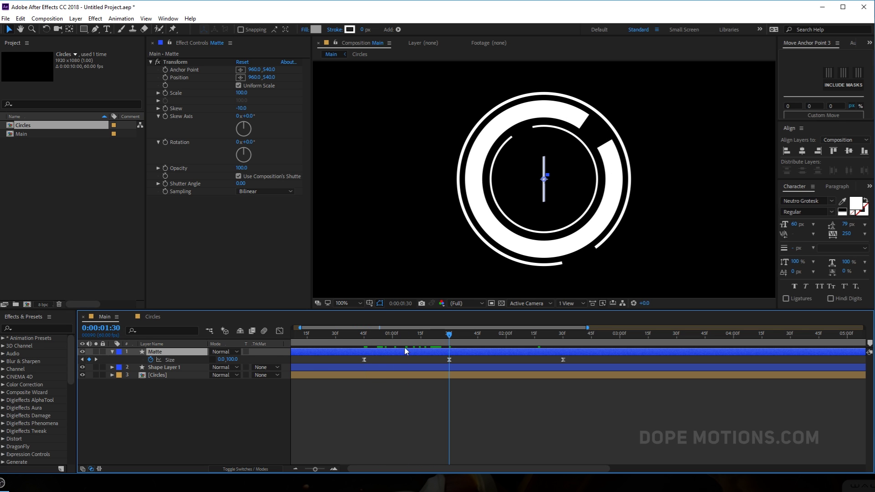
pyautogui.click(234, 359)
pyautogui.write('110')
pyautogui.press('Return')
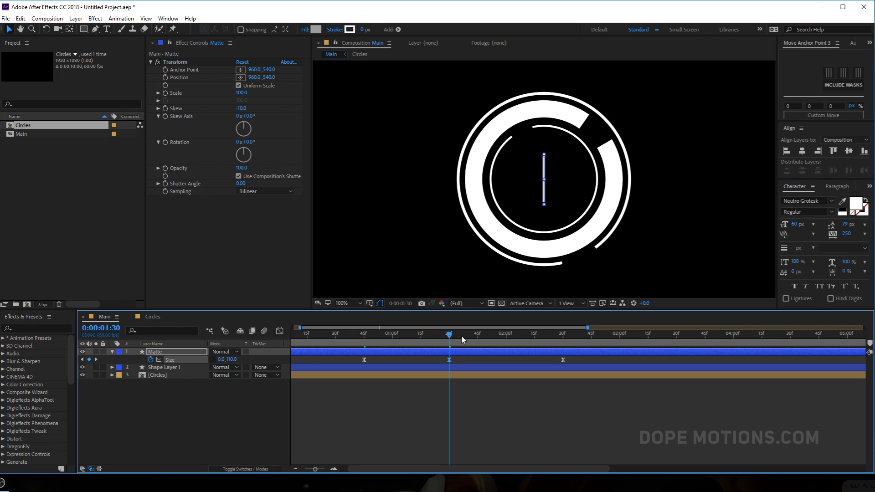
# - Set the Matte layer's Size to 560 by 110 px at the 0:00:02:30 keyframe
pyautogui.moveTo(453, 336); pyautogui.dragTo(563, 336)
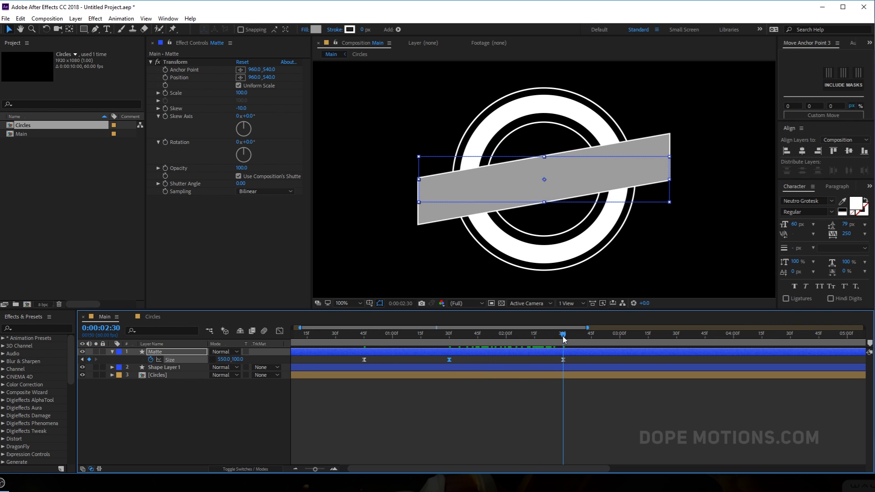
pyautogui.click(238, 359)
pyautogui.write('110')
pyautogui.press('Return')
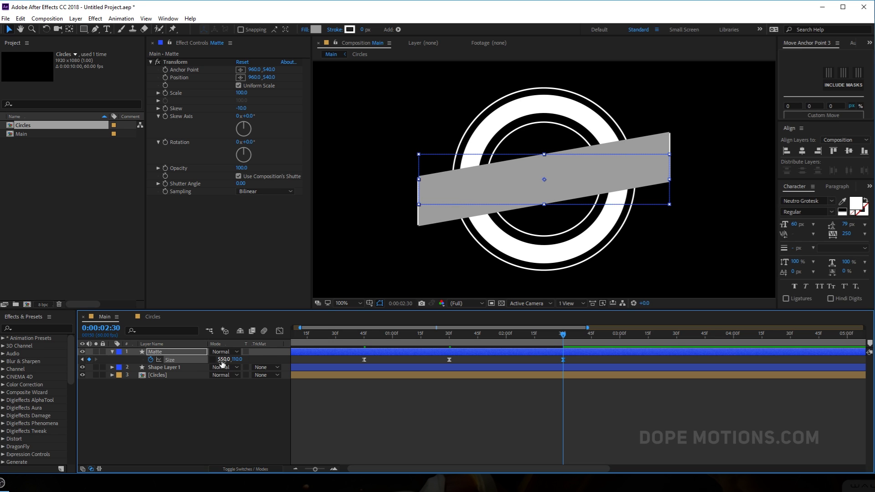
pyautogui.click(223, 360)
pyautogui.write('560')
pyautogui.press('Return')
pyautogui.click(407, 445)
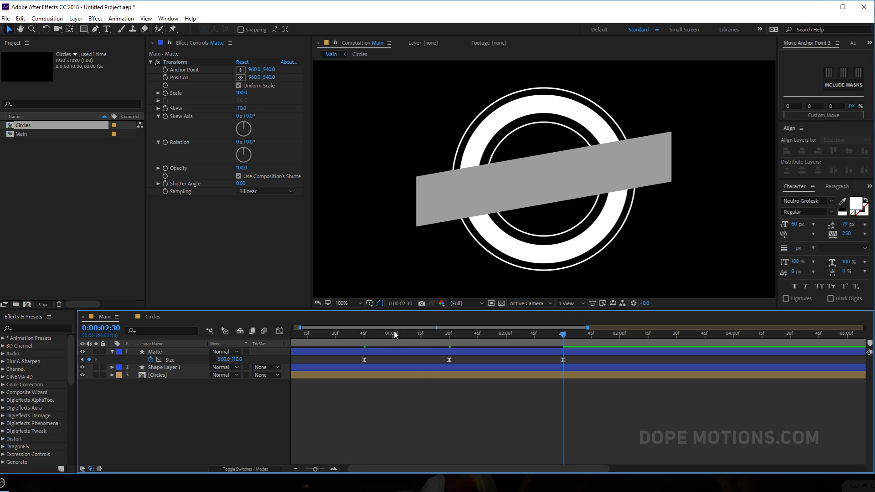
# - Move the Matte layer between Shape Layer 1 and Circles in the layer stack and collapse its properties
pyautogui.moveTo(170, 351); pyautogui.dragTo(162, 375)
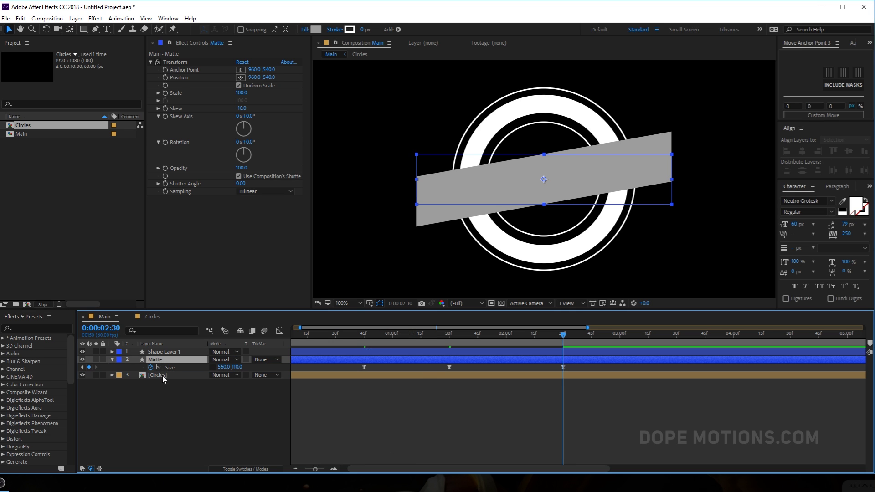
pyautogui.click(237, 407)
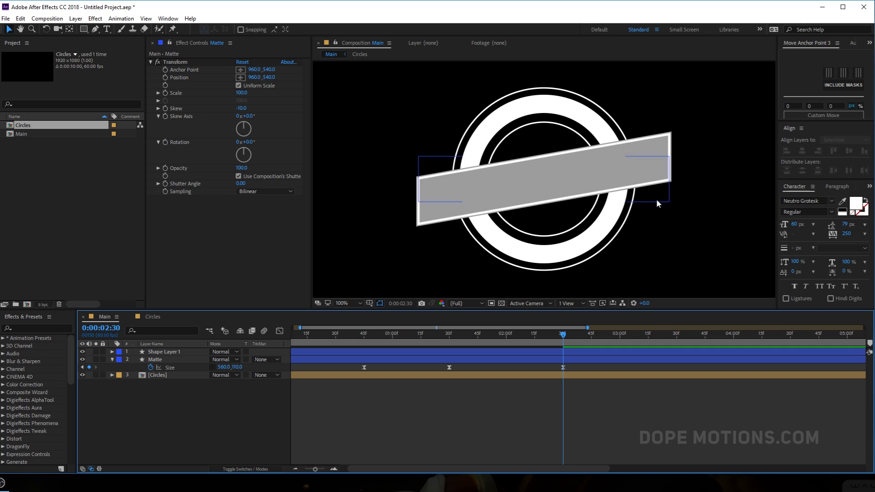
pyautogui.click(112, 360)
pyautogui.click(150, 360)
# - Set the Circles layer's track matte to Alpha Inverted using the Matte layer, and scrub through the animation to check the cutout
pyautogui.click(160, 367)
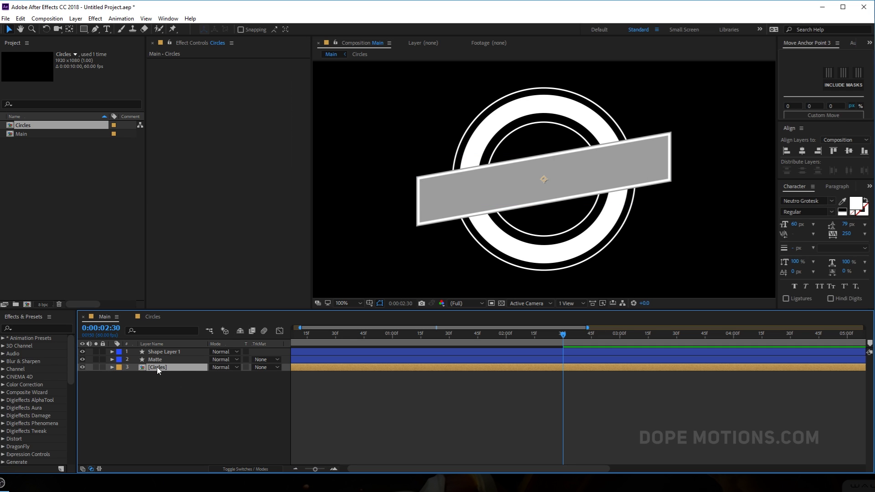
pyautogui.click(266, 367)
pyautogui.click(277, 397)
pyautogui.click(187, 406)
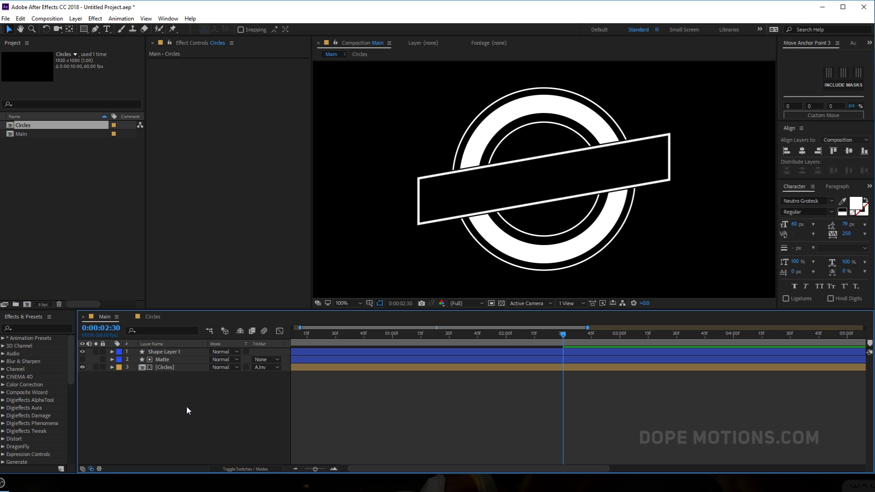
pyautogui.moveTo(342, 335); pyautogui.dragTo(595, 332)
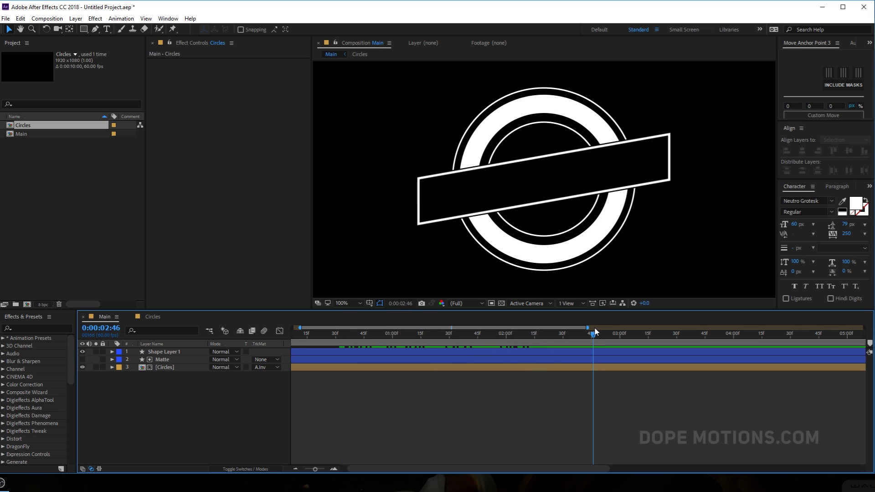
# - Reveal the Matte layer's Size keyframes and set its height to 120 px at 0:00:01:30
pyautogui.click(177, 360)
pyautogui.press('u')
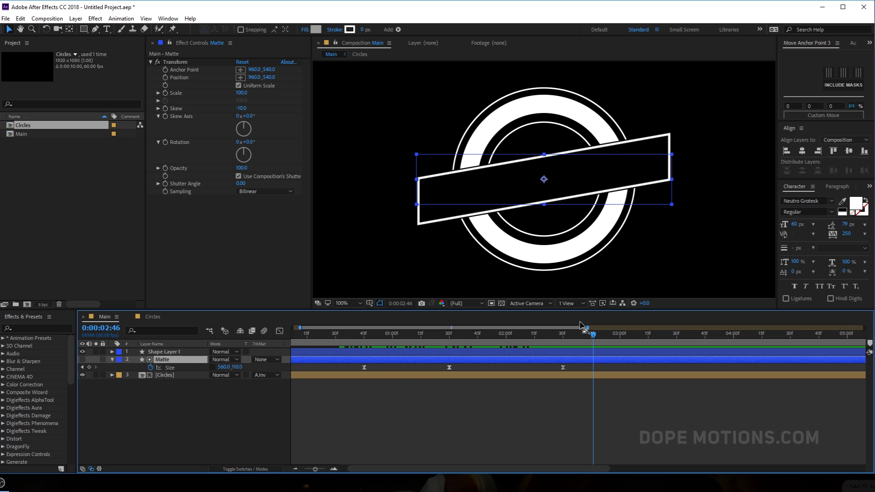
pyautogui.click(449, 339)
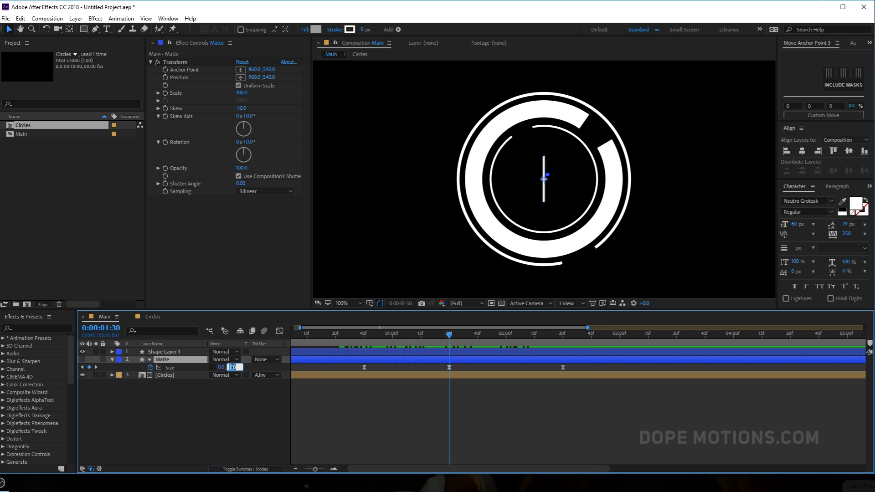
pyautogui.press('Return')
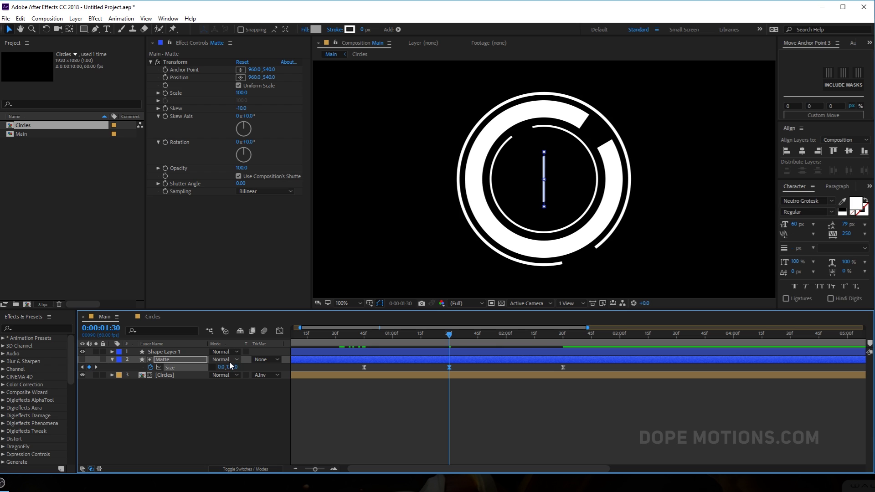
# - Set the Matte layer's Size to 560 by 120 px at the 0:00:02:30 keyframe and collapse its properties
pyautogui.moveTo(543, 336); pyautogui.dragTo(562, 336)
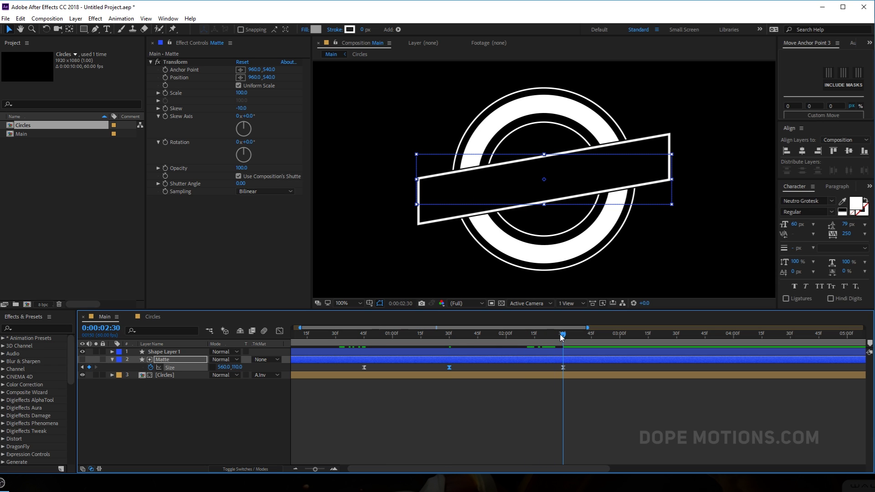
pyautogui.click(237, 368)
pyautogui.press('Return')
pyautogui.click(402, 413)
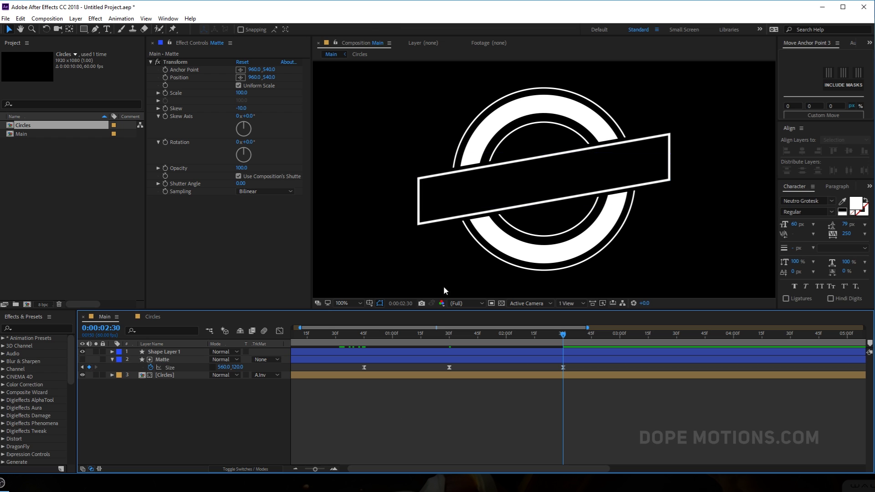
pyautogui.moveTo(372, 337); pyautogui.dragTo(434, 352)
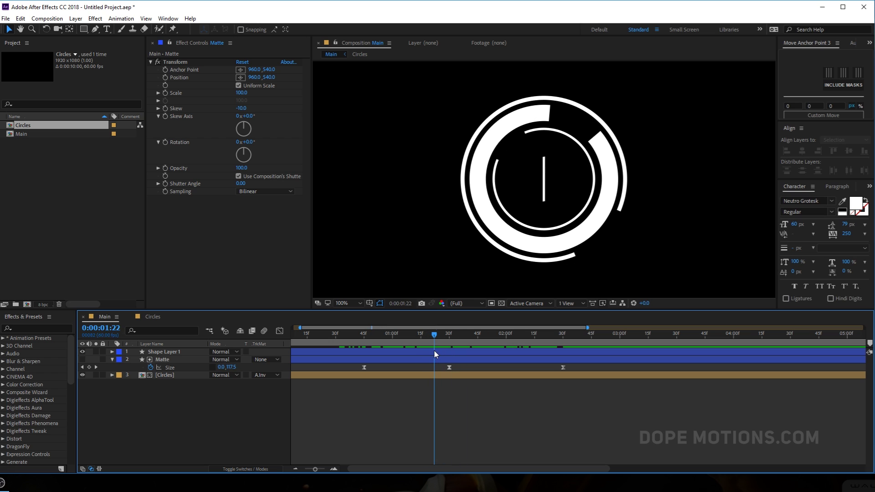
pyautogui.click(112, 361)
# - Duplicate the Matte and Circles layers together and place the copied pair beneath the original pair
pyautogui.click(176, 367)
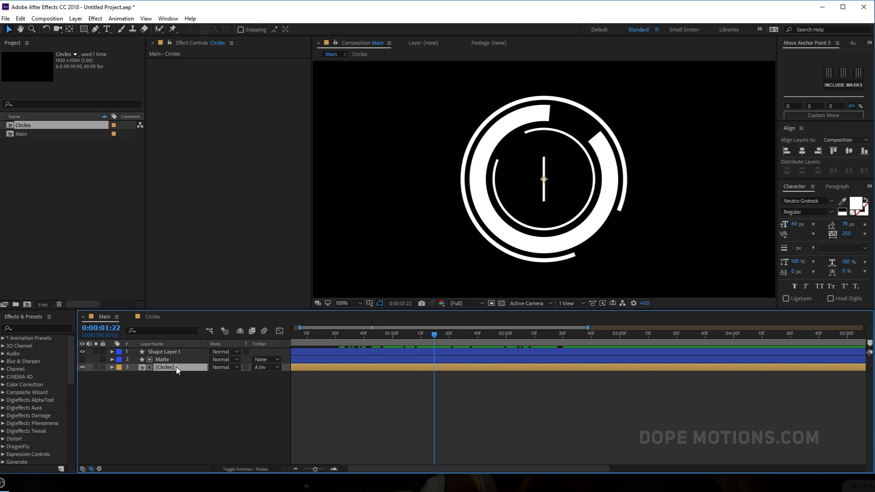
pyautogui.keyDown('ctrl'); pyautogui.click(167, 357); pyautogui.keyUp('ctrl')
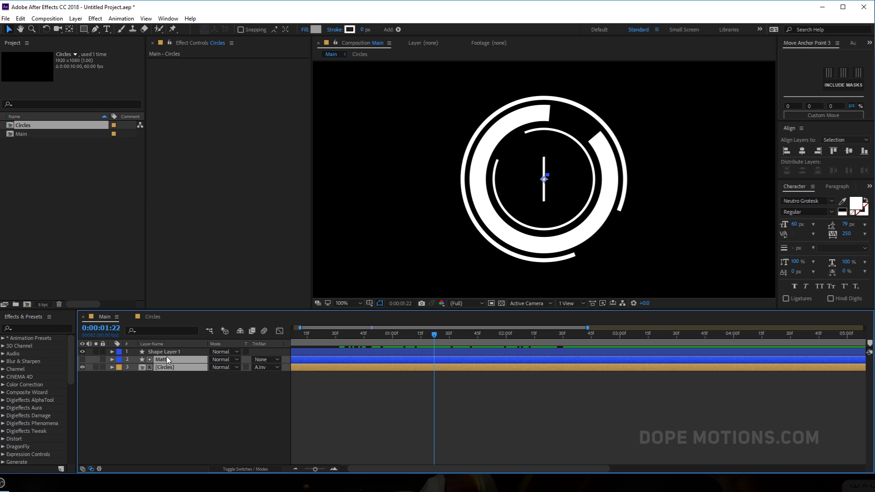
pyautogui.hotkey('ctrl', 'd')
pyautogui.moveTo(170, 359); pyautogui.dragTo(169, 400)
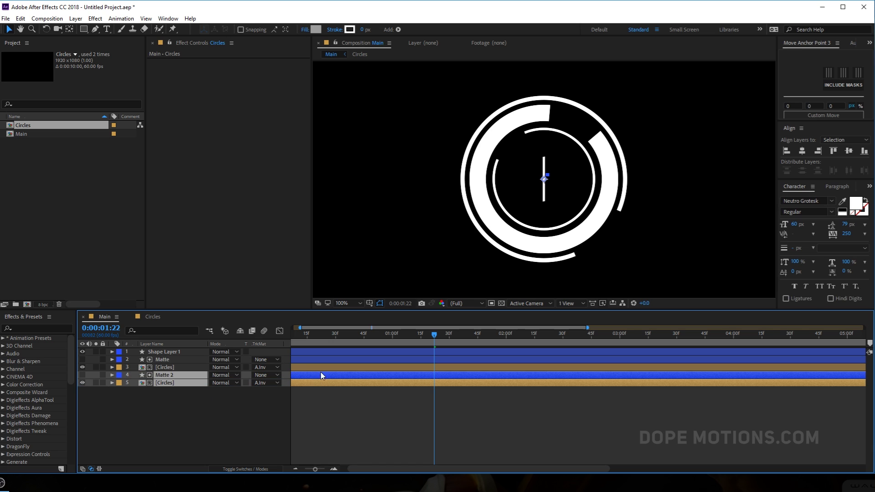
# - Shift the upper Matte and Circles pair about 8 frames later in time and scrub through the overlapping circles
pyautogui.moveTo(358, 468); pyautogui.dragTo(291, 466)
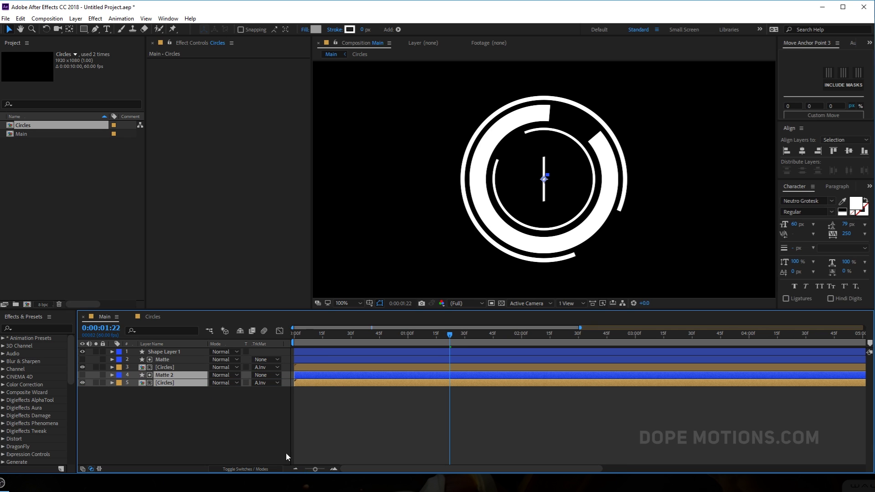
pyautogui.click(303, 364)
pyautogui.keyDown('ctrl'); pyautogui.click(303, 363); pyautogui.keyUp('ctrl')
pyautogui.moveTo(304, 362); pyautogui.dragTo(318, 362)
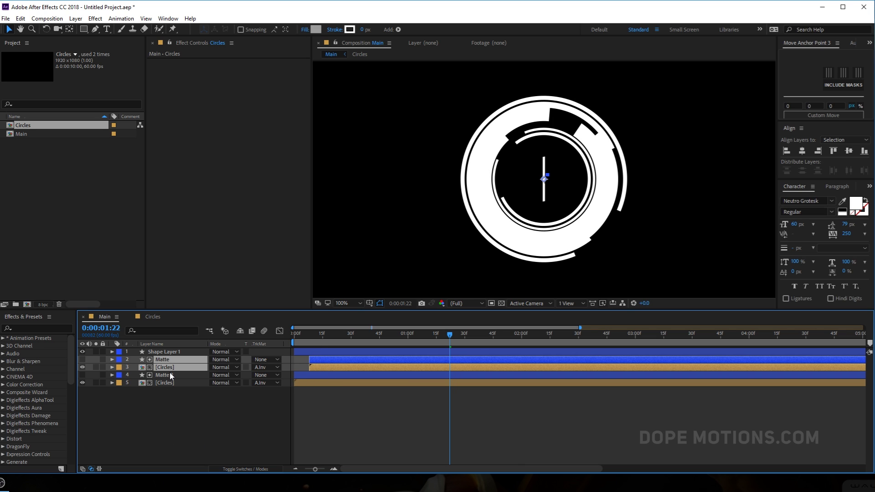
pyautogui.click(157, 414)
pyautogui.moveTo(315, 333)
pyautogui.mouseDown()
pyautogui.moveTo(494, 361)
pyautogui.moveTo(396, 365)
pyautogui.moveTo(465, 362)
pyautogui.moveTo(414, 364)
pyautogui.moveTo(423, 365)
pyautogui.mouseUp()
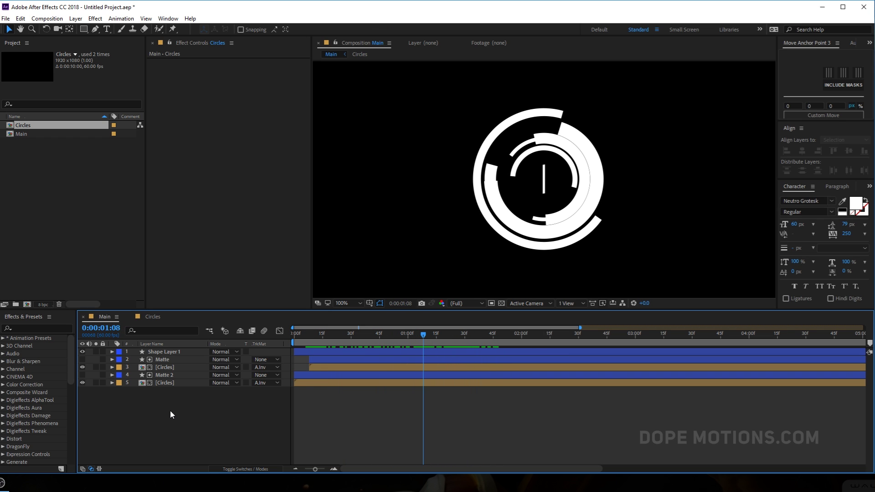
# - Apply a Fill effect to the lower Circles layer and set its colour to pinkish red FF2D4B
pyautogui.click(158, 383)
pyautogui.hotkey('ctrl', 'space')
pyautogui.write('fill')
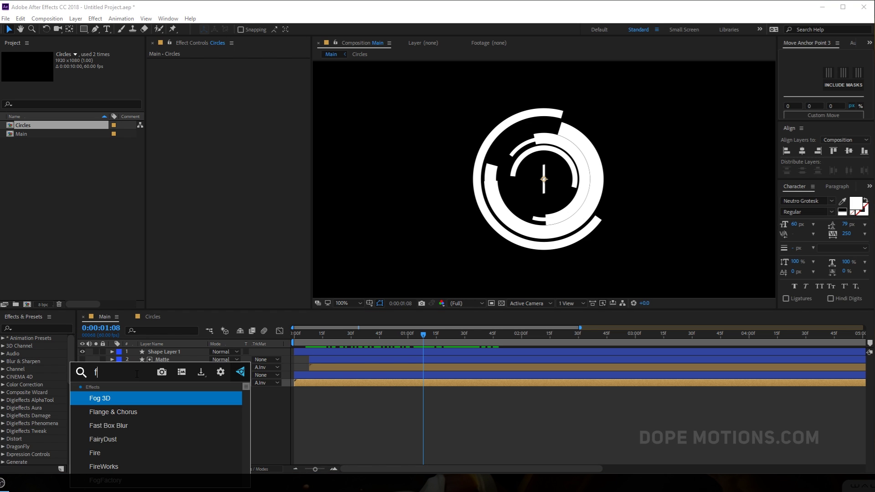
pyautogui.click(132, 394)
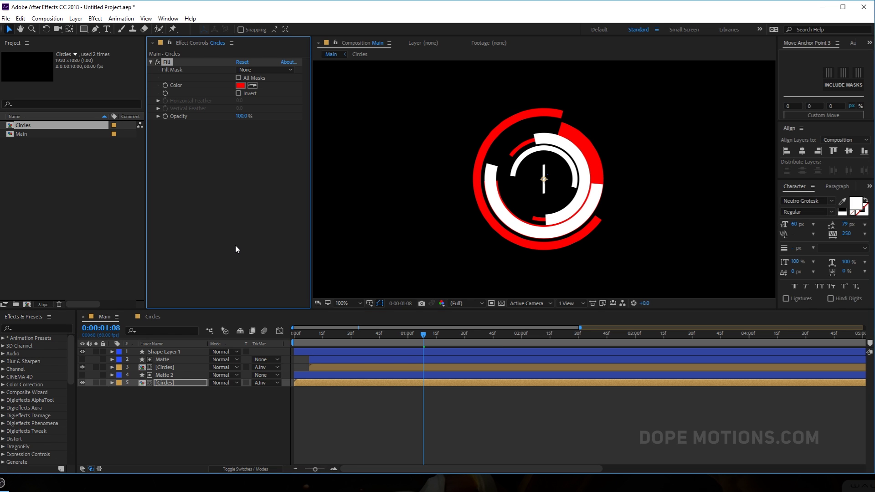
pyautogui.click(292, 197)
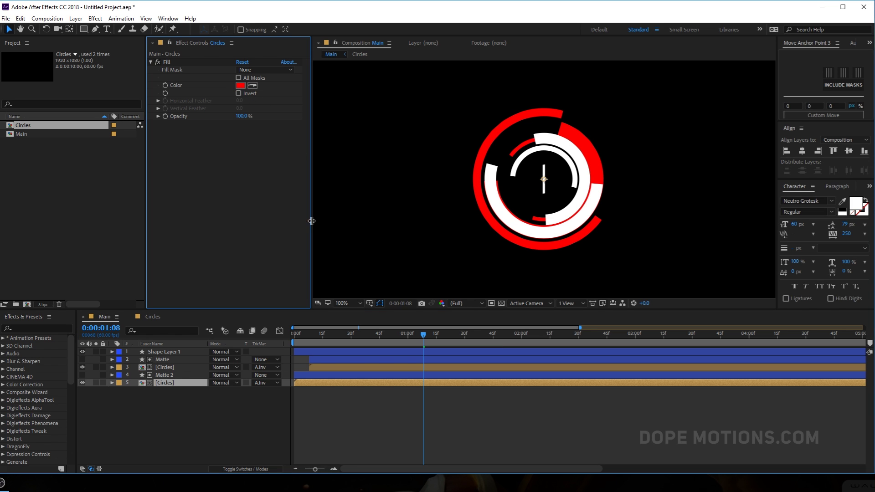
pyautogui.click(240, 85)
pyautogui.click(245, 232)
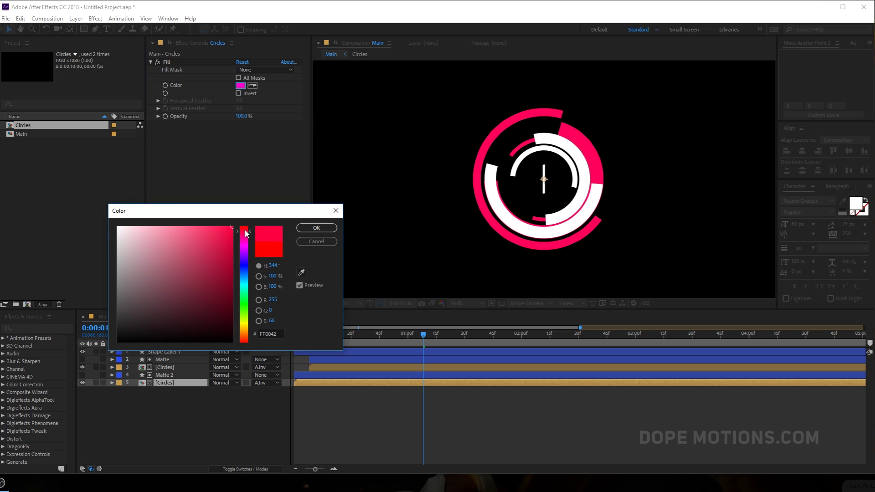
pyautogui.moveTo(219, 226); pyautogui.dragTo(213, 220)
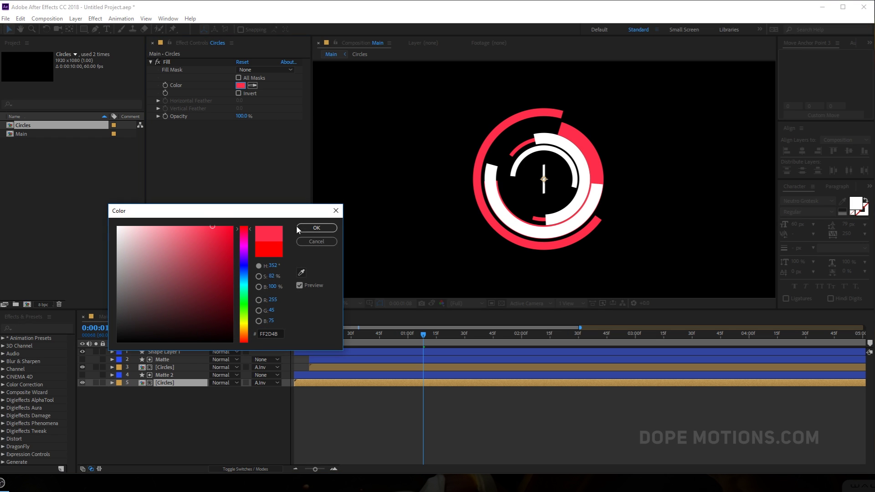
pyautogui.click(325, 227)
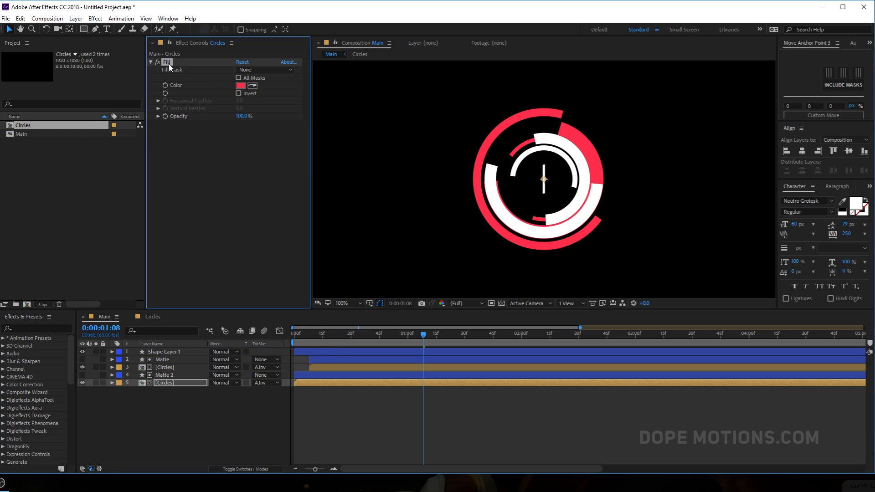
# - Copy the Fill effect onto the upper Circles layer, set its colour to blue (about 2D7CFF), and scrub through the animation
pyautogui.click(162, 367)
pyautogui.hotkey('ctrl', 'v')
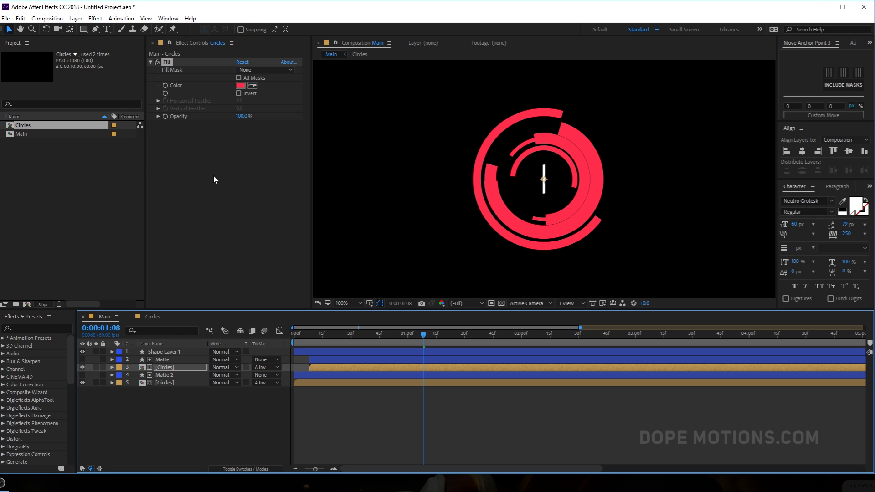
pyautogui.click(240, 86)
pyautogui.click(248, 273)
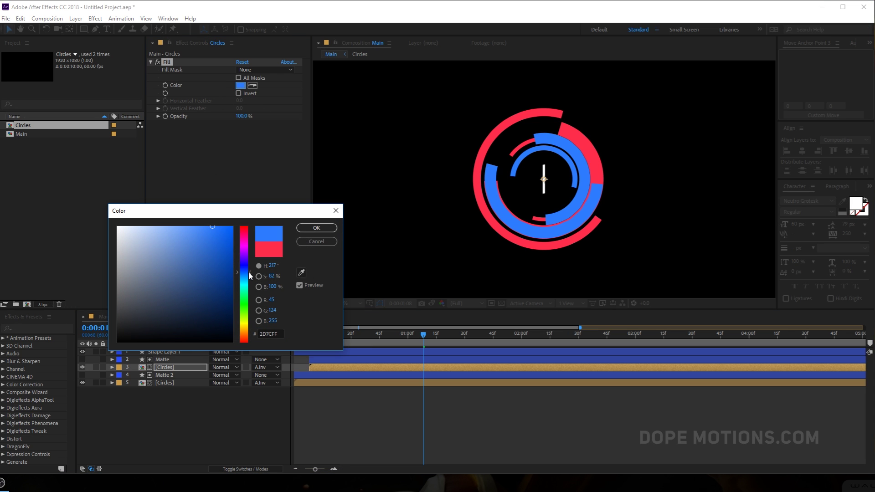
pyautogui.click(317, 228)
pyautogui.moveTo(312, 335); pyautogui.dragTo(528, 344)
pyautogui.moveTo(454, 336)
pyautogui.mouseDown()
pyautogui.moveTo(482, 335)
pyautogui.moveTo(425, 334)
pyautogui.moveTo(488, 334)
pyautogui.moveTo(457, 334)
pyautogui.mouseUp()
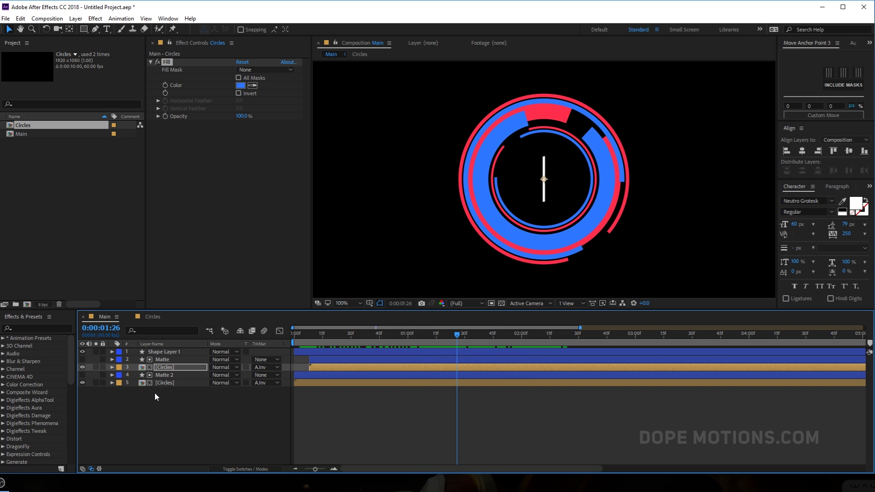
# - Delete Matte 2 and the lower Circles layer, and set the remaining Circles layer's Fill colour to white FFFFFF
pyautogui.moveTo(154, 392); pyautogui.dragTo(170, 373)
pyautogui.press('Delete')
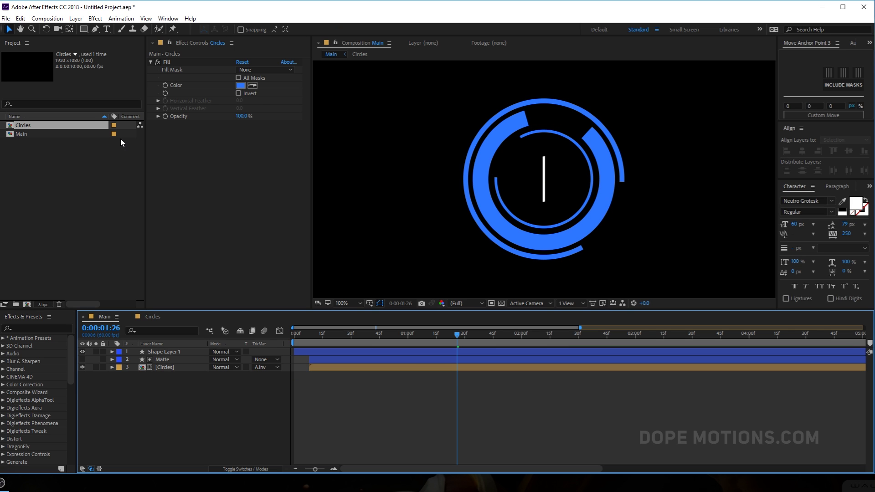
pyautogui.click(246, 85)
pyautogui.moveTo(151, 246); pyautogui.dragTo(83, 234)
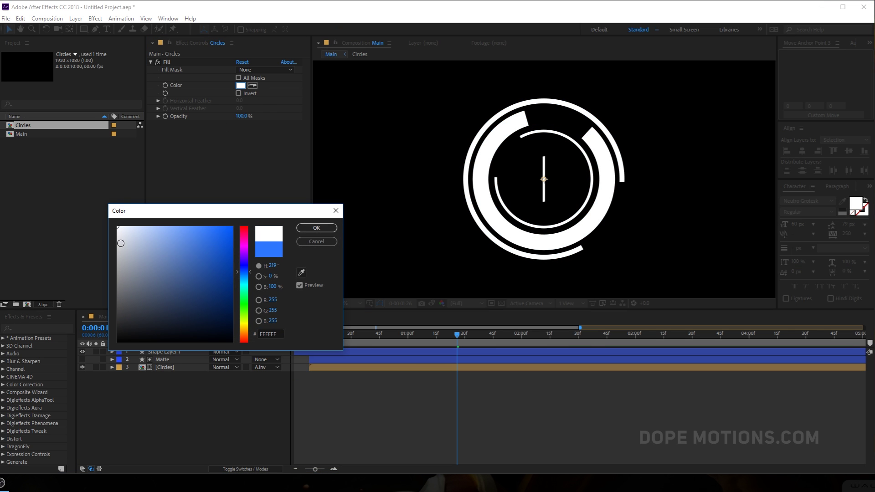
pyautogui.click(316, 228)
pyautogui.press('space')
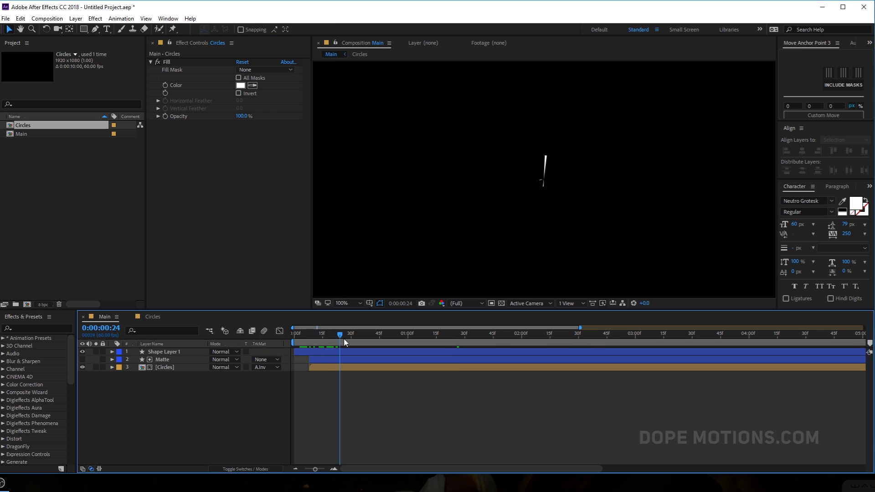
pyautogui.moveTo(443, 343); pyautogui.dragTo(537, 345)
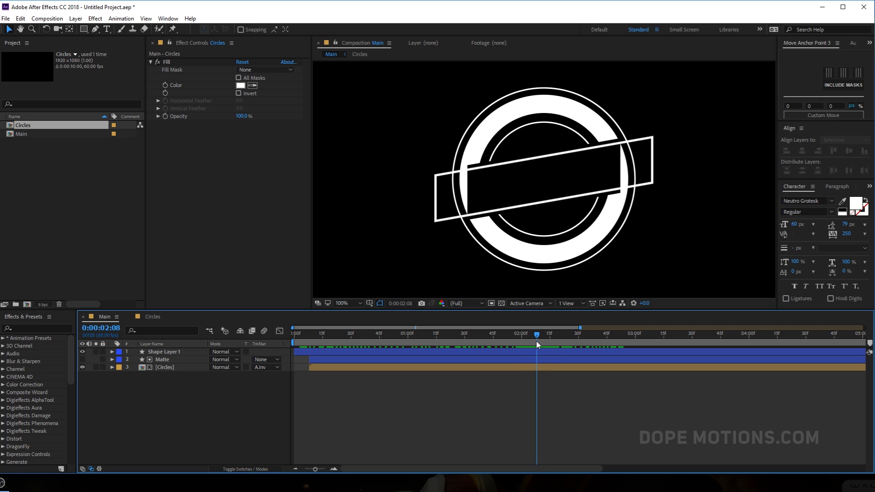
# - Reveal the Size keyframes of Shape Layer 1 and Matte, and shift the layers so both start at 0:00:00:00
pyautogui.click(166, 359)
pyautogui.keyDown('shift'); pyautogui.click(164, 352); pyautogui.keyUp('shift')
pyautogui.press('u')
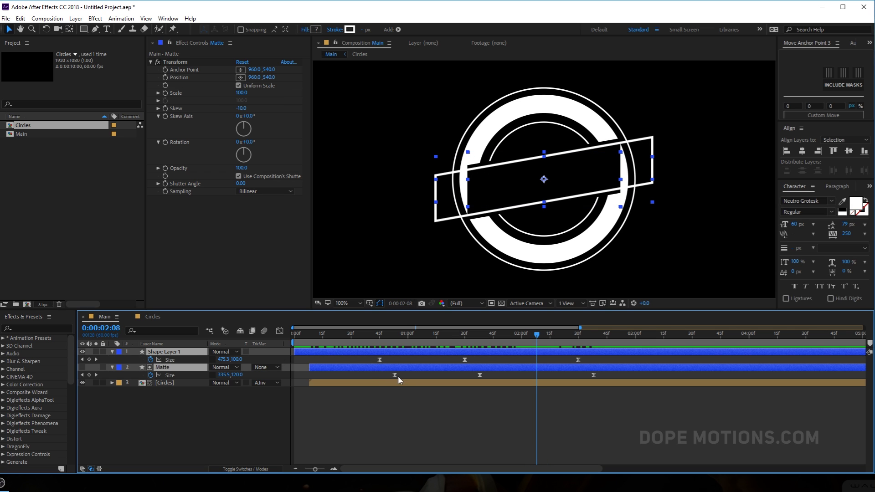
pyautogui.moveTo(359, 365); pyautogui.dragTo(352, 365)
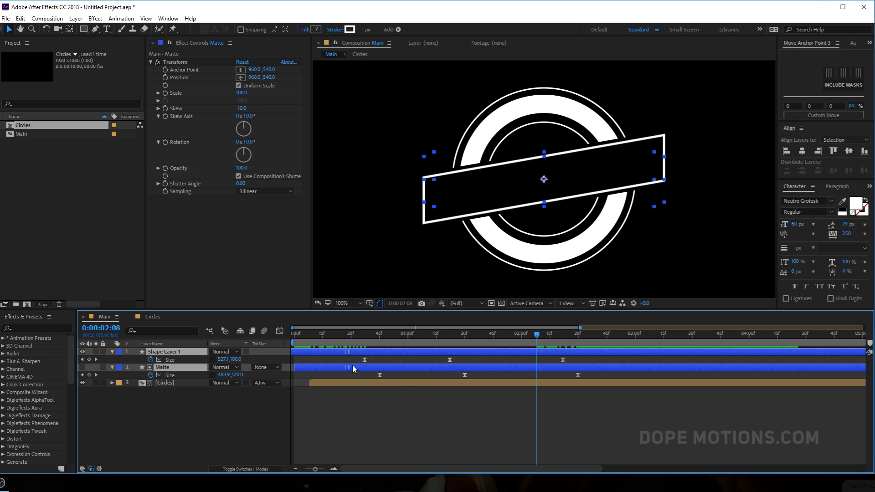
pyautogui.click(319, 352)
# - Move the Circles layer so it starts at 0:00:00:00 and preview the animation from the beginning
pyautogui.moveTo(328, 337); pyautogui.dragTo(602, 367)
pyautogui.click(511, 412)
pyautogui.moveTo(307, 338); pyautogui.dragTo(293, 347)
pyautogui.moveTo(315, 386); pyautogui.dragTo(300, 386)
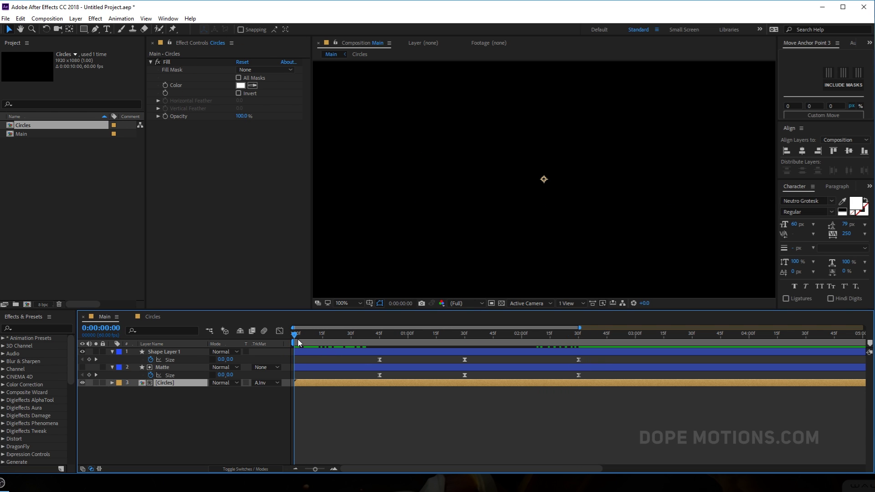
pyautogui.press('space')
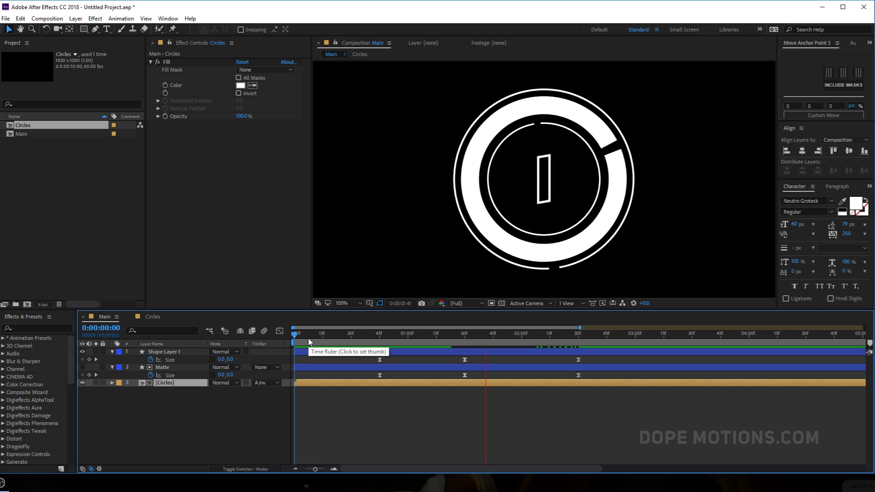
pyautogui.press('space')
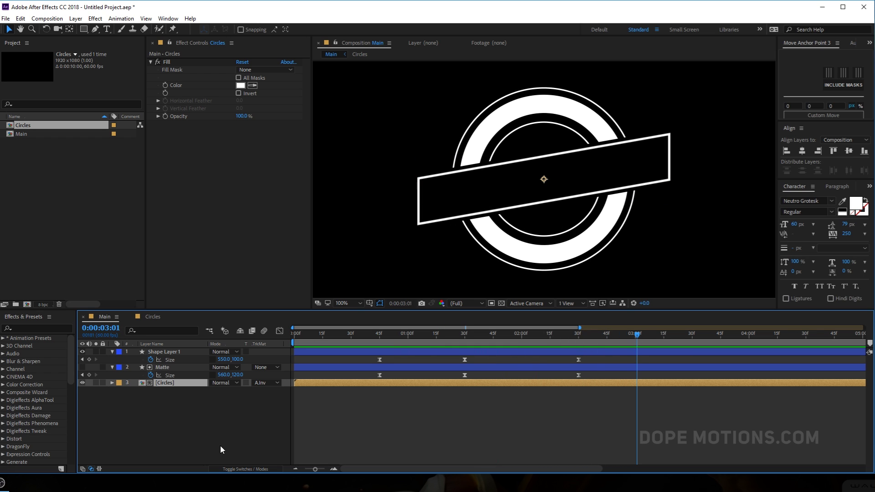
# - Collapse the properties of Shape Layer 1 and Matte, and rename Shape Layer 1 as Box
pyautogui.click(316, 437)
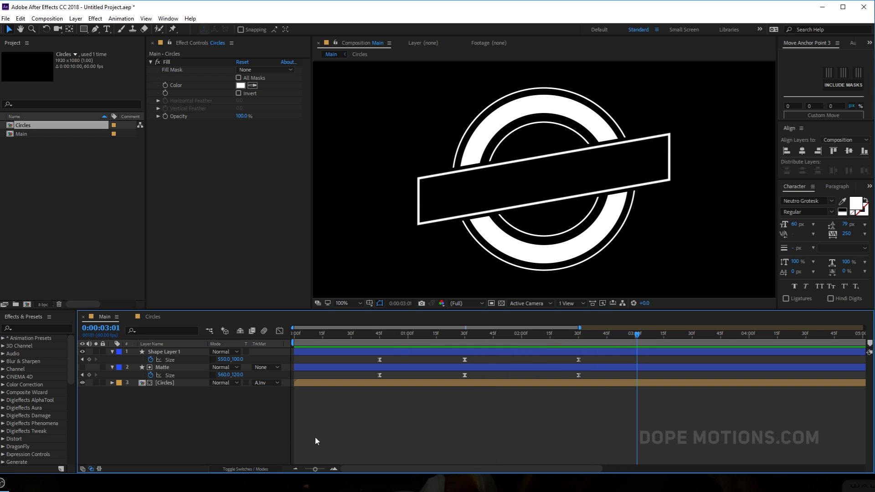
pyautogui.click(112, 352)
pyautogui.click(112, 360)
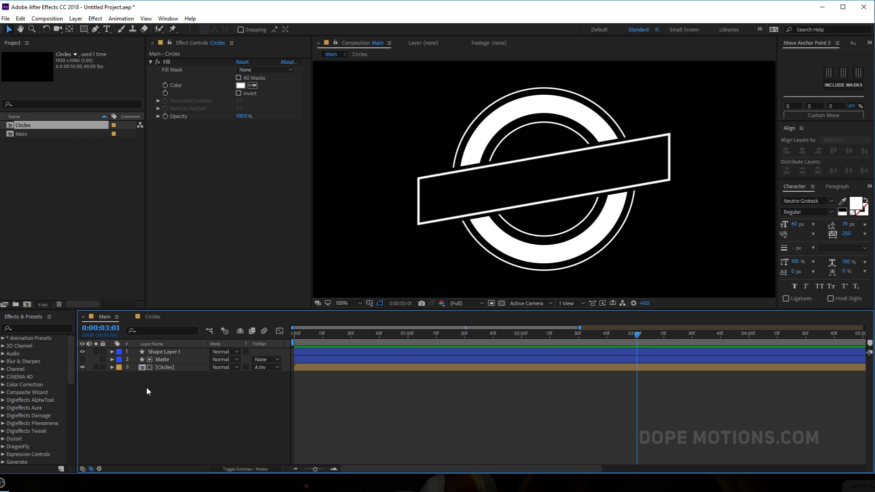
pyautogui.click(166, 354)
pyautogui.press('Return')
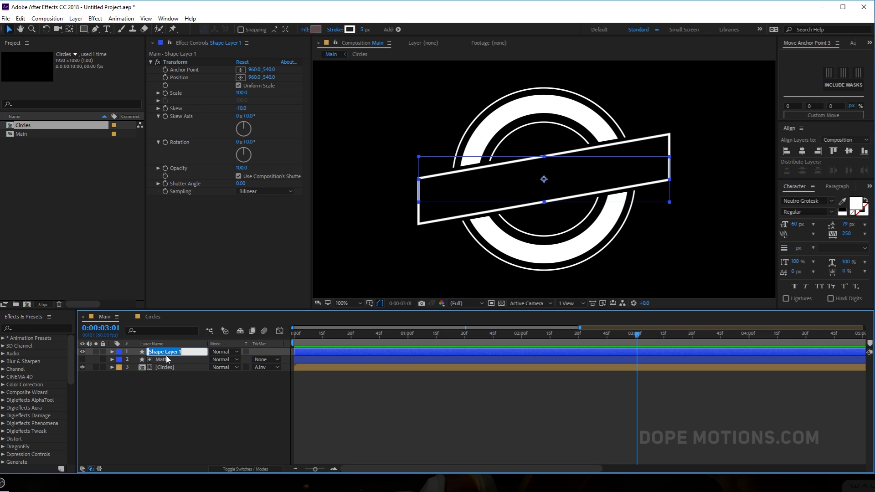
pyautogui.write('Box')
pyautogui.click(188, 401)
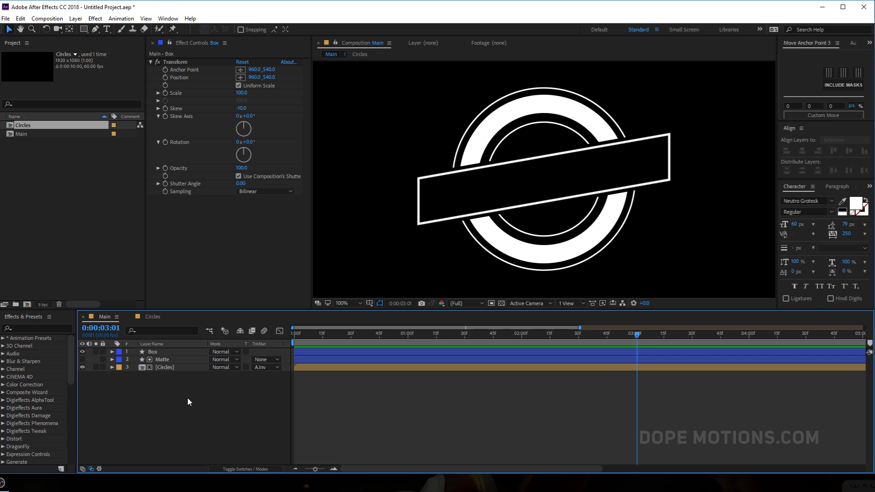
# - Add a text layer reading MOTION GRAPHICS to the Main composition
pyautogui.click(107, 28)
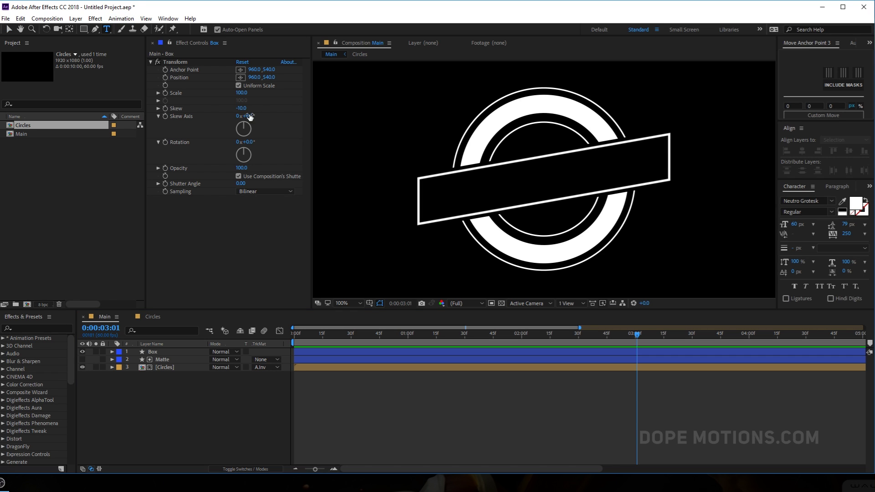
pyautogui.click(388, 148)
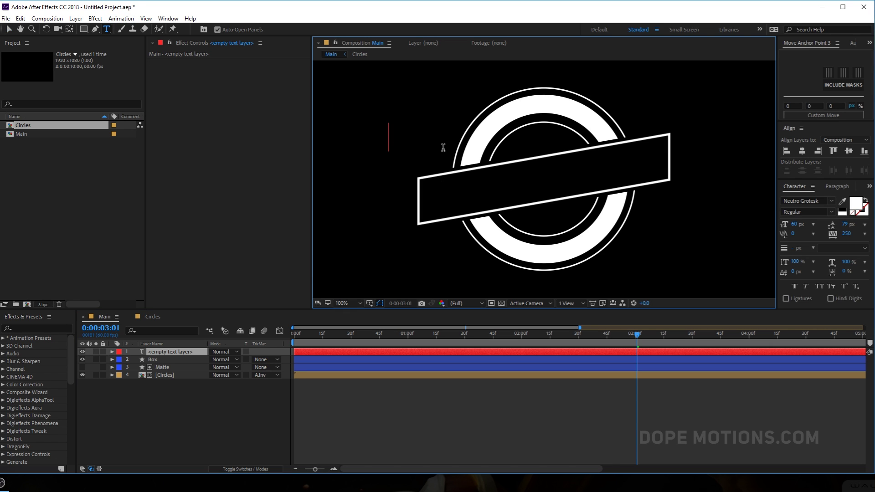
pyautogui.write('MOTION')
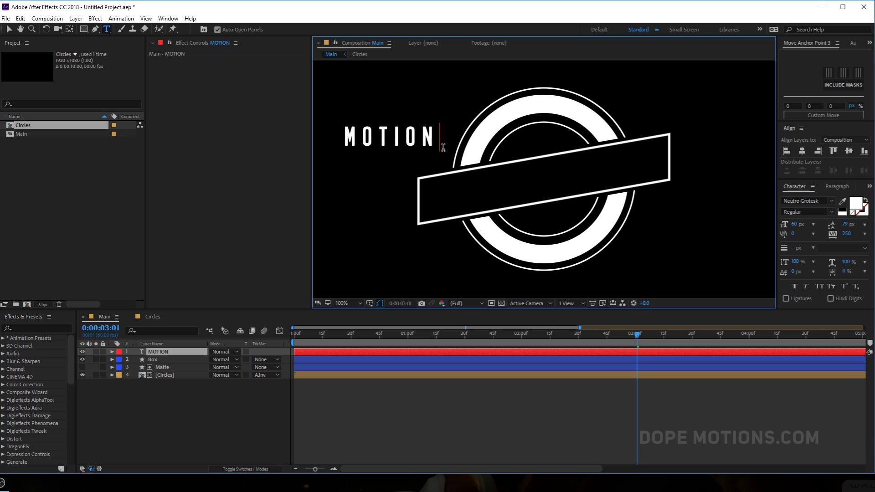
pyautogui.write(' GRAP')
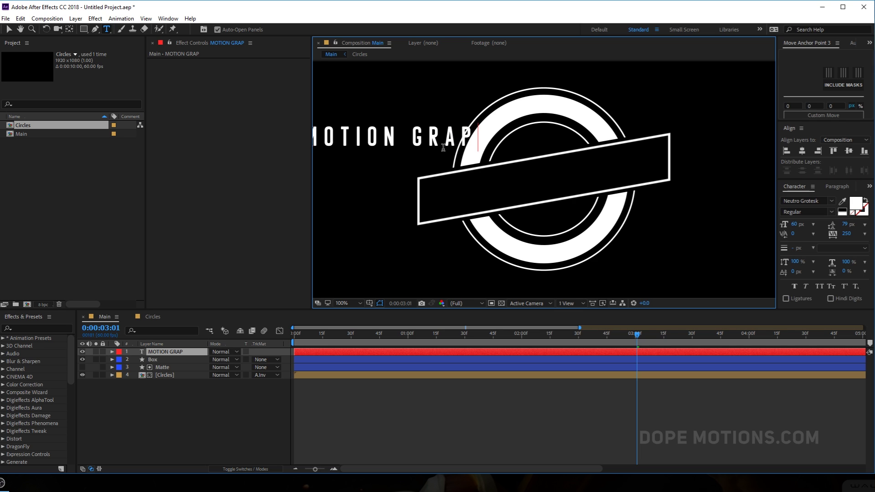
pyautogui.write('HICS')
pyautogui.click(9, 29)
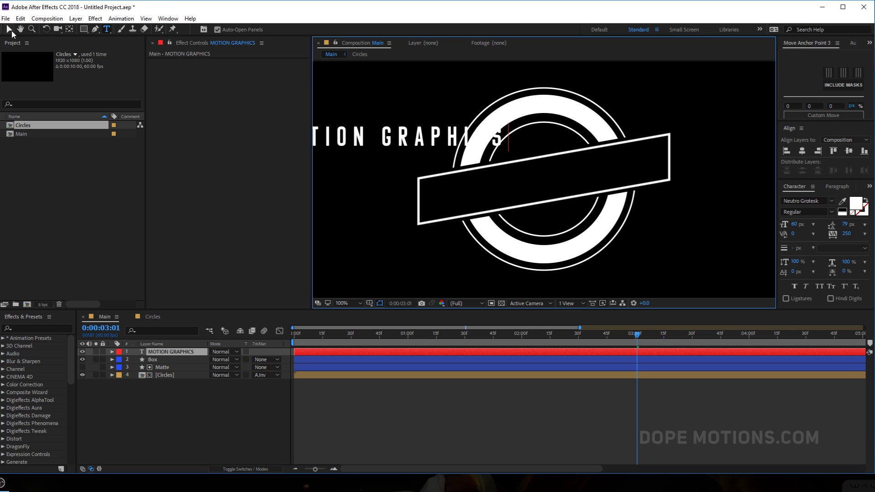
# - Set the font of the MOTION GRAPHICS text to Montserrat Bold
pyautogui.click(814, 200)
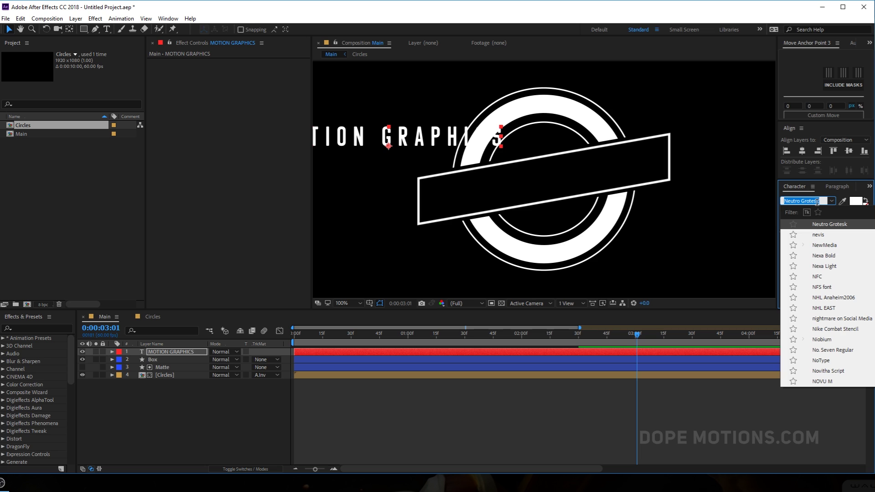
pyautogui.write('MONTSE')
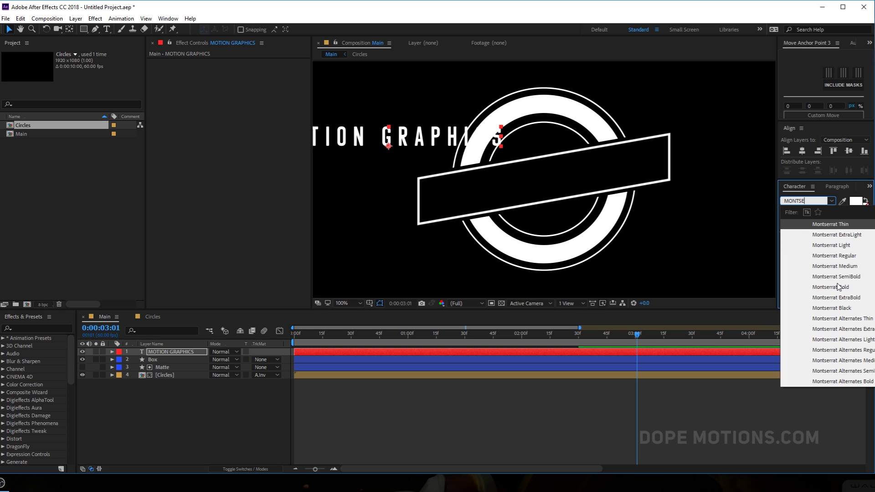
pyautogui.click(839, 287)
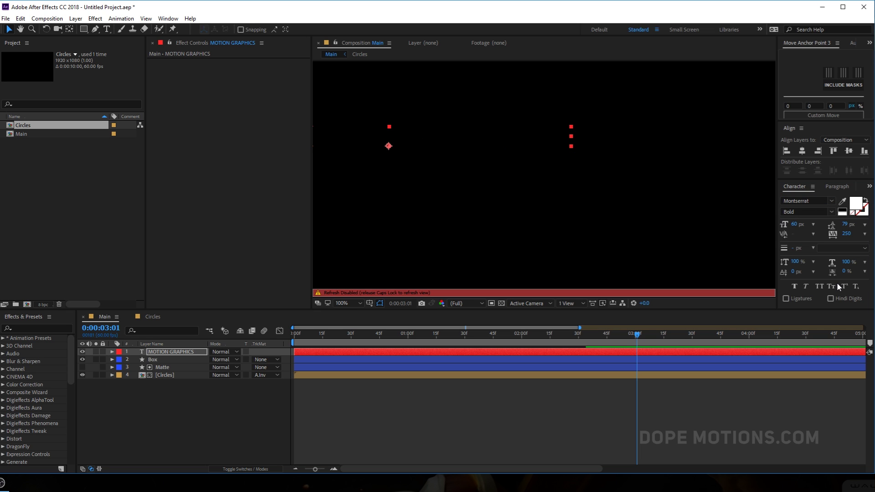
# - Set the MOTION GRAPHICS text's tracking to -4 and move the text over the centre of the box
pyautogui.moveTo(386, 138); pyautogui.dragTo(511, 200)
pyautogui.moveTo(846, 234); pyautogui.dragTo(792, 231)
pyautogui.moveTo(571, 206); pyautogui.dragTo(605, 188)
# - Copy the Transform effect from the Matte layer onto the MOTION GRAPHICS text layer
pyautogui.click(171, 367)
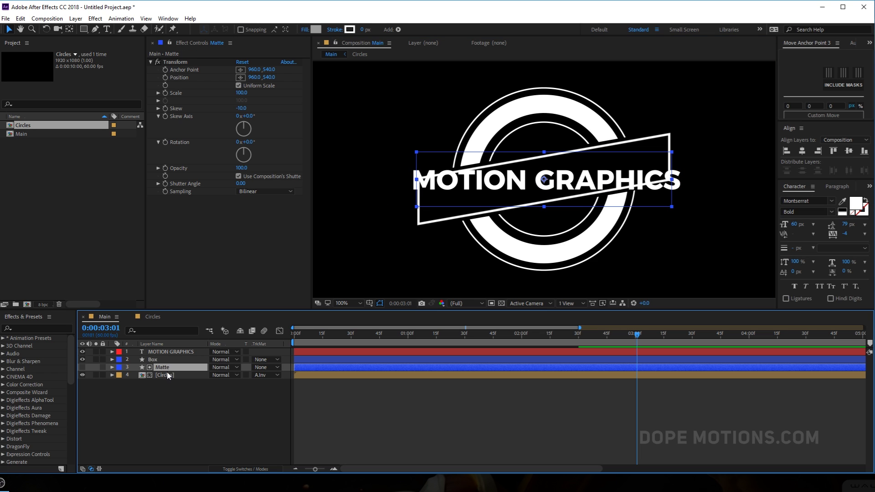
pyautogui.click(181, 64)
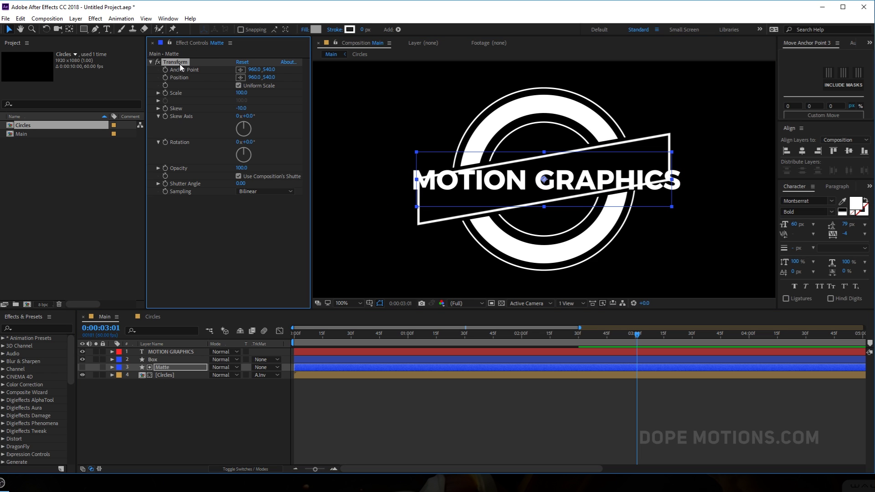
pyautogui.click(164, 351)
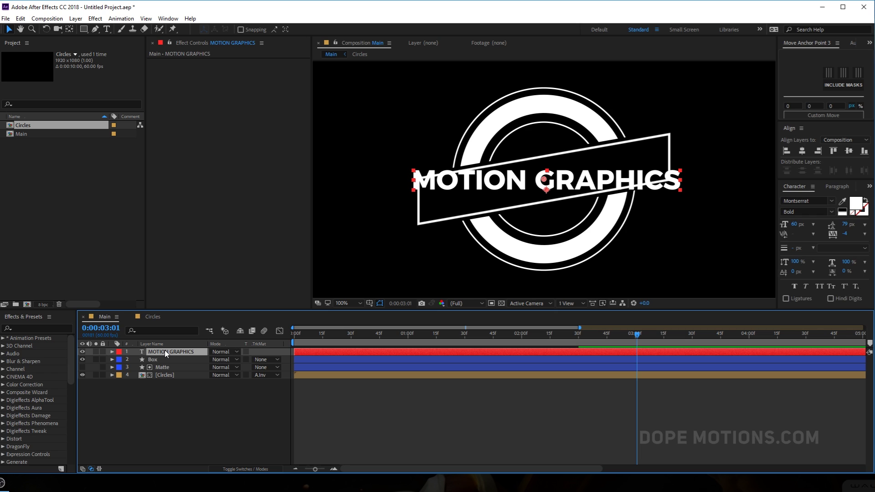
pyautogui.hotkey('ctrl', 'v')
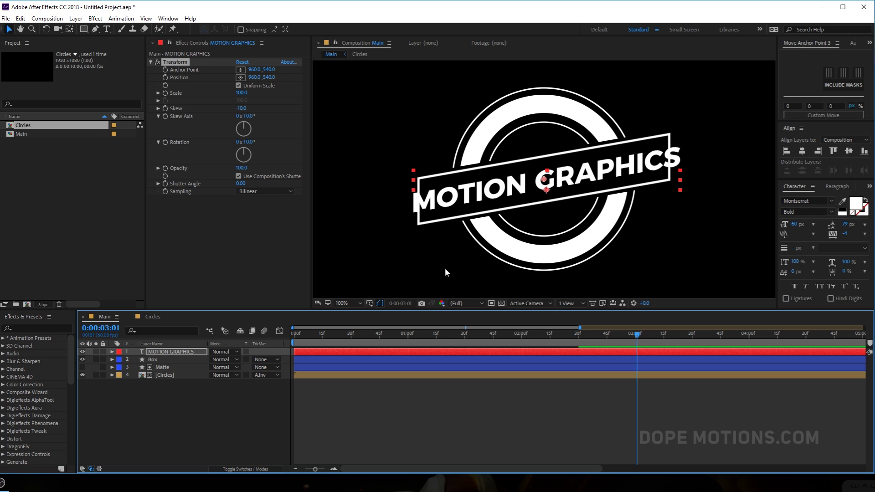
# - Try font sizes of 50 and 56 px for the MOTION GRAPHICS text and set it to 53 px
pyautogui.click(795, 225)
pyautogui.write('50')
pyautogui.press('Return')
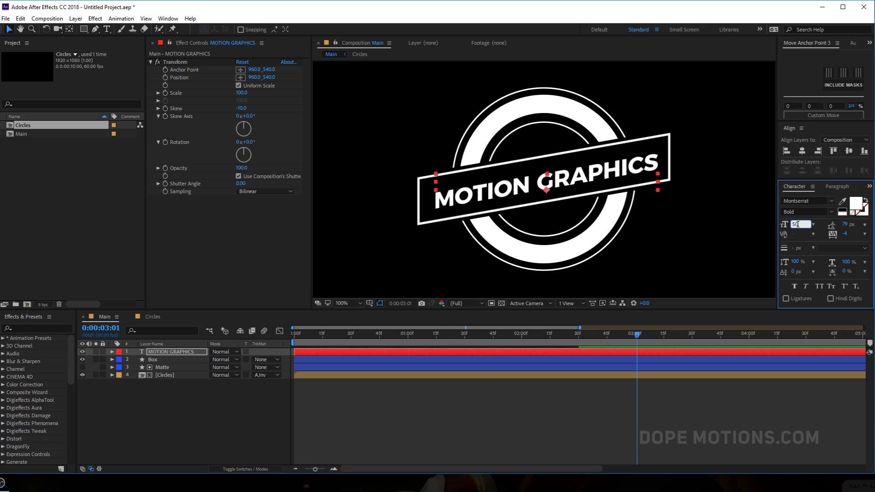
pyautogui.write('56')
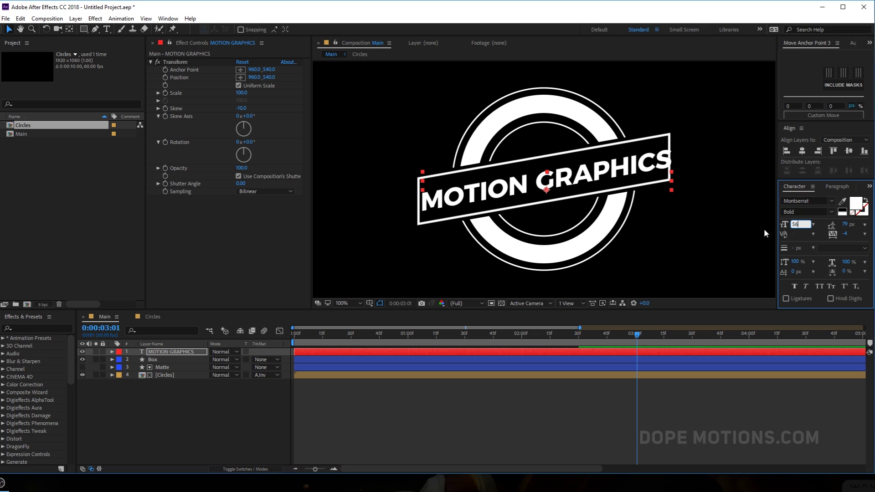
pyautogui.moveTo(805, 225); pyautogui.dragTo(750, 235)
pyautogui.write('50')
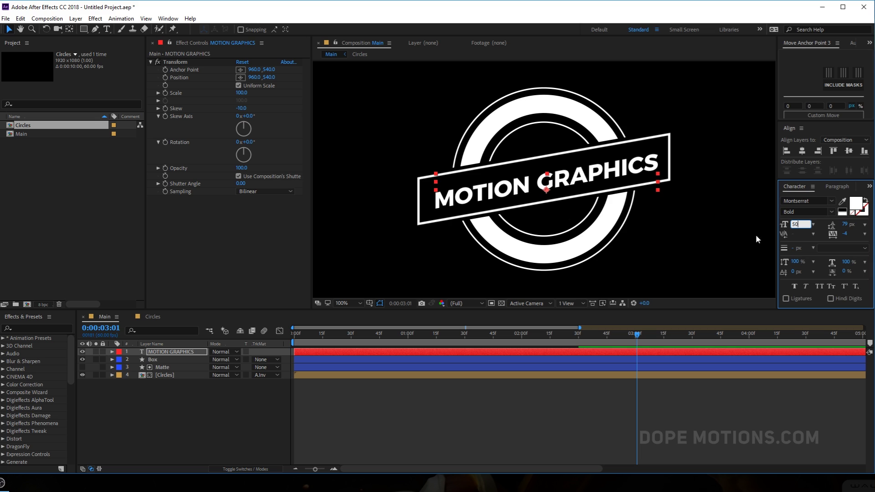
pyautogui.write('5')
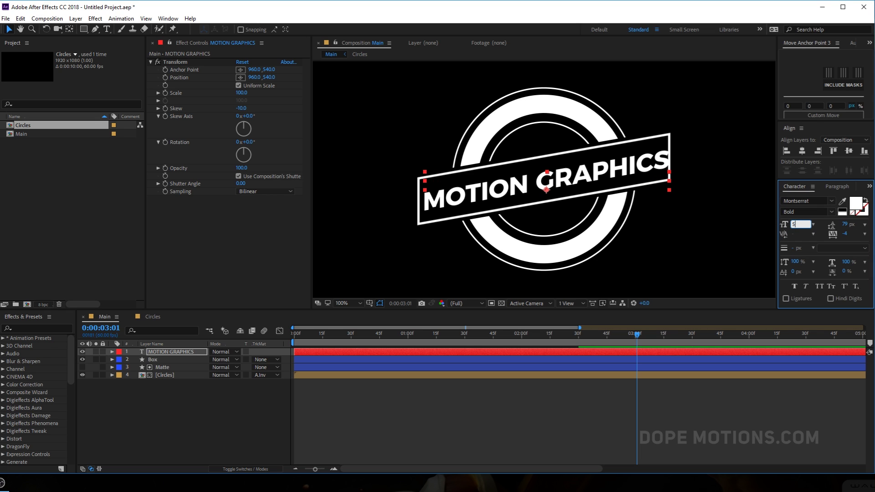
pyautogui.write('553')
# - Centre the MOTION GRAPHICS text horizontally in the composition and nudge it slightly upward inside the box
pyautogui.click(558, 176)
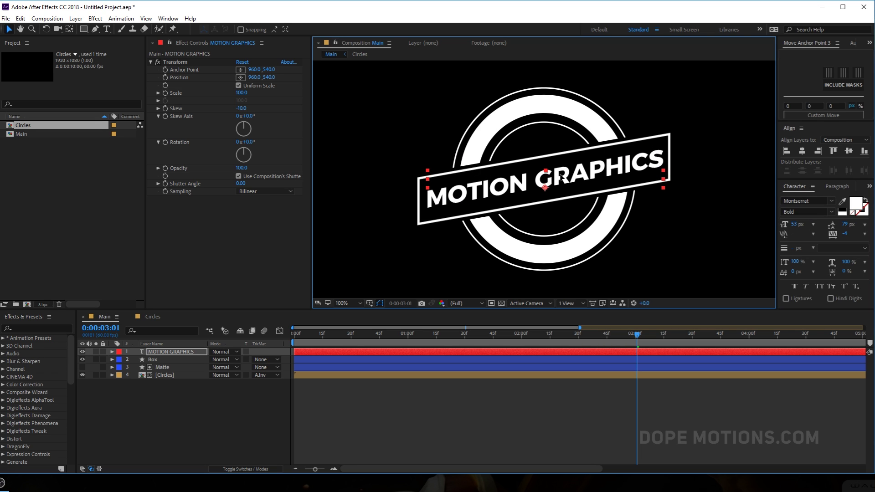
pyautogui.click(802, 151)
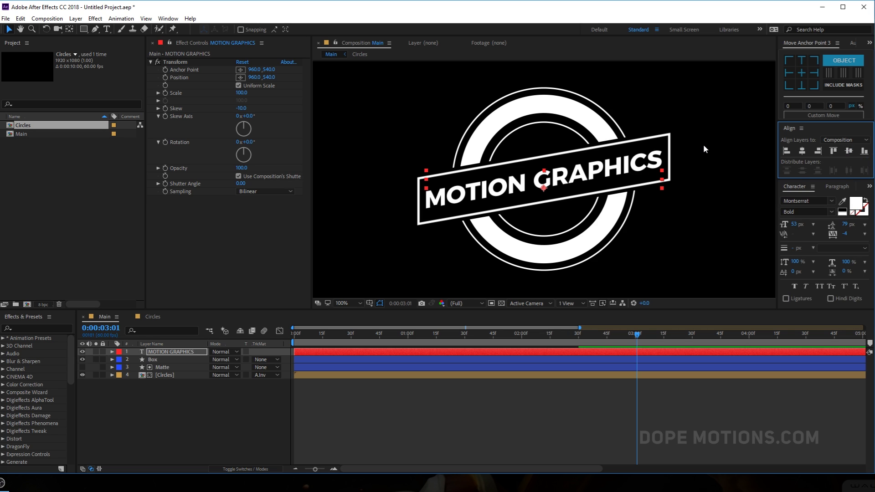
pyautogui.press('Up')
pyautogui.press('Up')
pyautogui.press('Up')
pyautogui.click(450, 417)
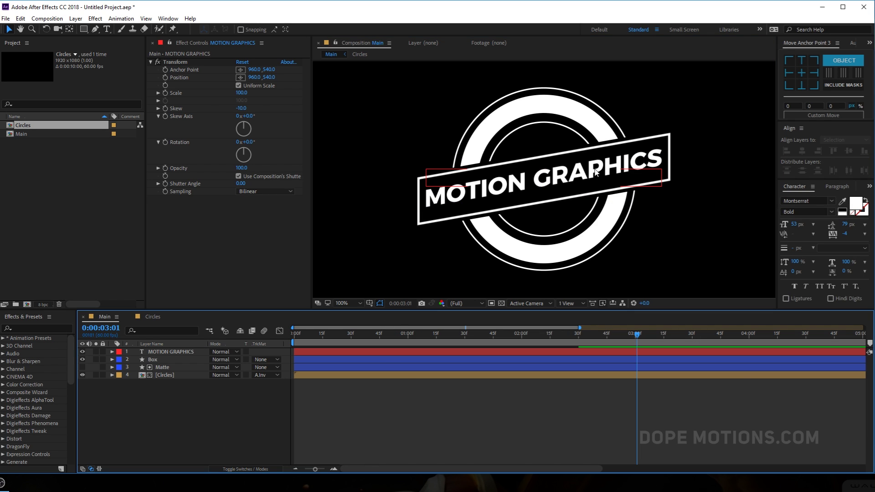
# - Add a Position text animator to the MOTION GRAPHICS layer and reveal its Range Selector 1 properties
pyautogui.click(112, 352)
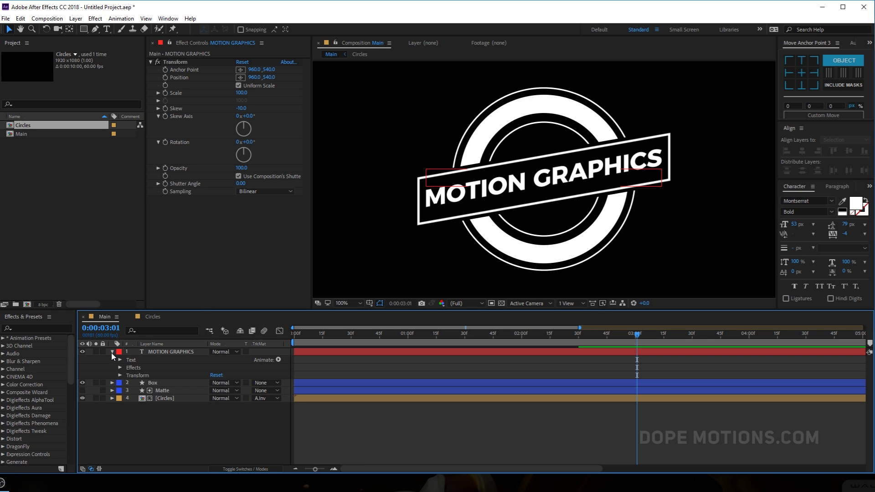
pyautogui.click(279, 360)
pyautogui.click(318, 203)
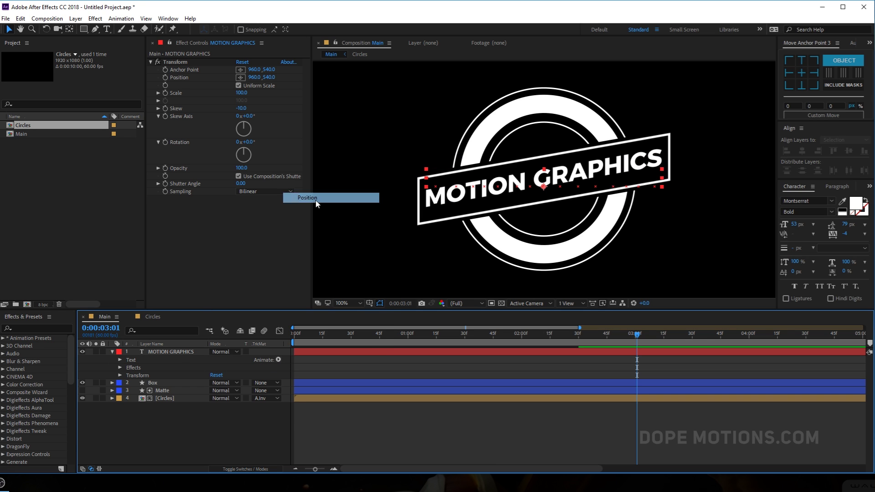
pyautogui.moveTo(162, 311); pyautogui.dragTo(165, 259)
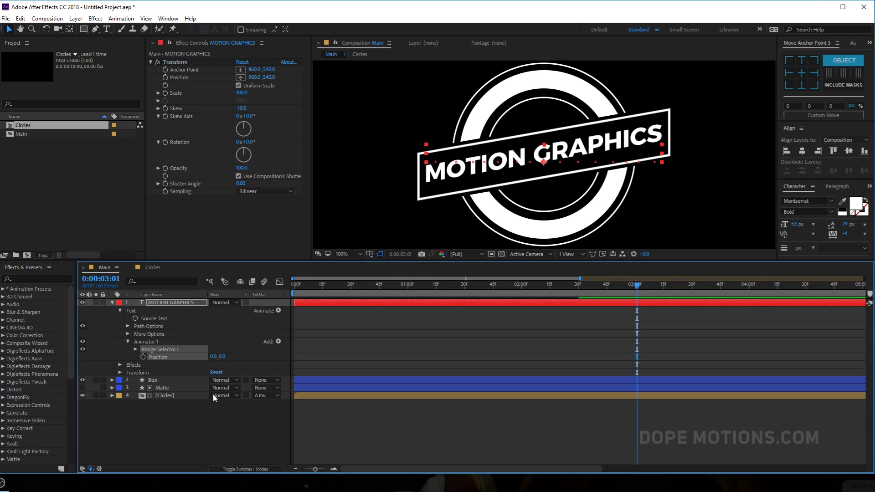
pyautogui.click(136, 349)
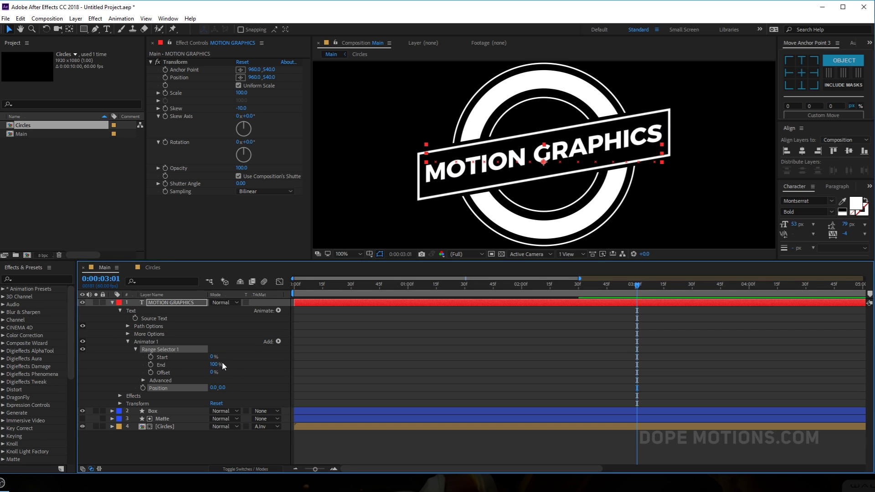
# - Try a lower End value in Range Selector 1 and set the animator's Position to 0, 100
pyautogui.moveTo(211, 364)
pyautogui.mouseDown()
pyautogui.moveTo(230, 388)
pyautogui.moveTo(277, 383)
pyautogui.moveTo(228, 389)
pyautogui.mouseUp()
pyautogui.click(225, 387)
pyautogui.write('100')
pyautogui.click(217, 379)
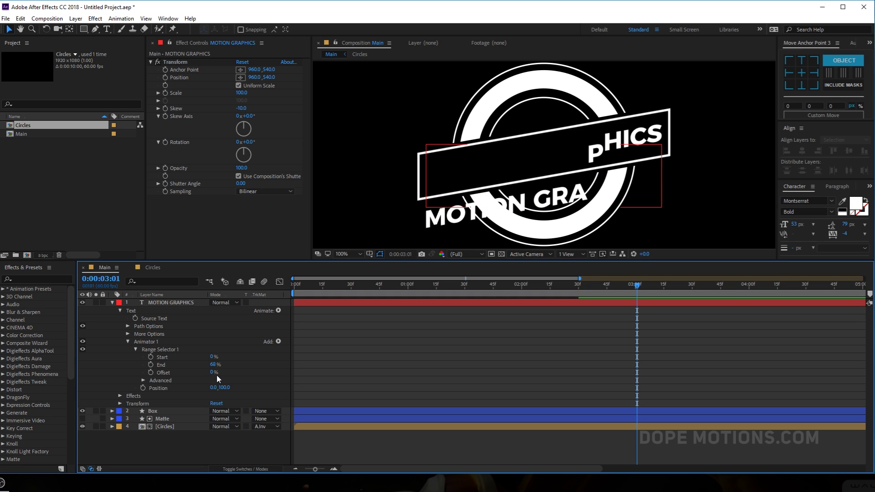
# - Test how Range Selector 1's End and Offset move the letters, leaving End at 100% and Offset at 0%
pyautogui.moveTo(212, 369); pyautogui.dragTo(267, 374)
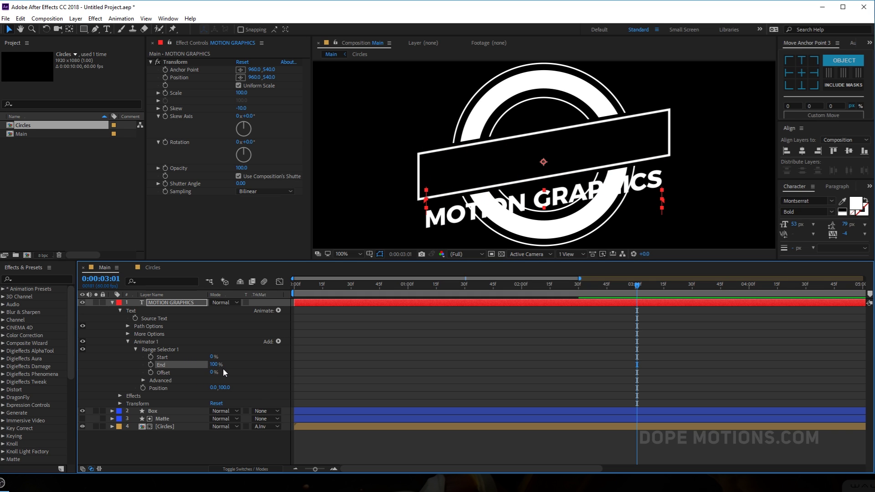
pyautogui.moveTo(212, 373); pyautogui.dragTo(246, 372)
pyautogui.moveTo(251, 369); pyautogui.dragTo(230, 371)
pyautogui.click(214, 371)
pyautogui.write('0')
pyautogui.press('Return')
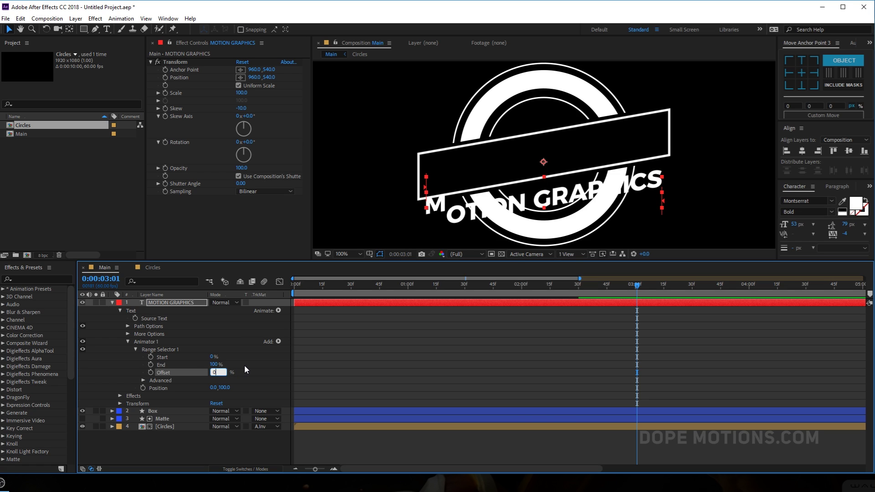
pyautogui.click(244, 365)
# - In Range Selector 1's advanced options, set Shape to Ramp Up and both Ease High and Ease Low to 30%
pyautogui.click(143, 381)
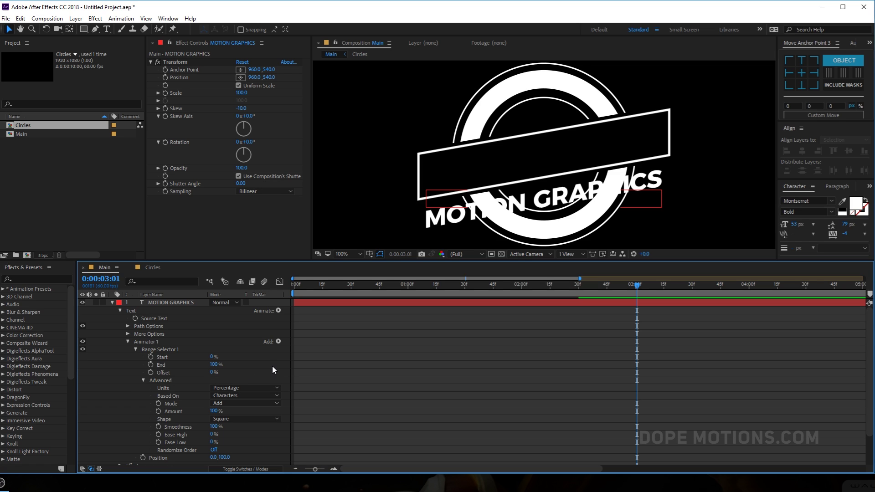
pyautogui.click(224, 419)
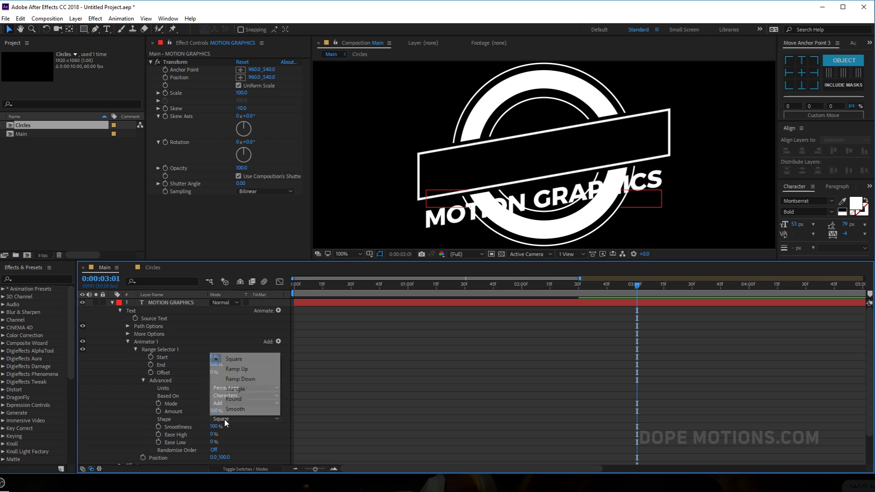
pyautogui.click(235, 371)
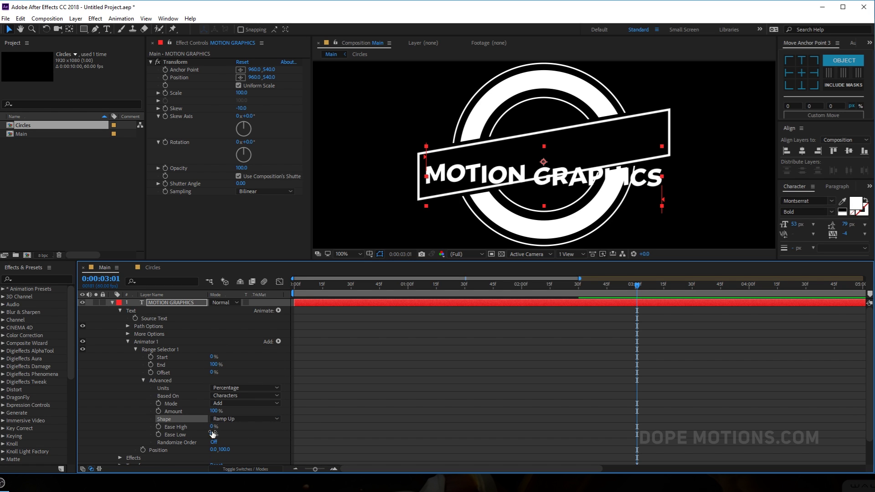
pyautogui.click(213, 427)
pyautogui.click(214, 436)
pyautogui.click(212, 435)
pyautogui.write('3')
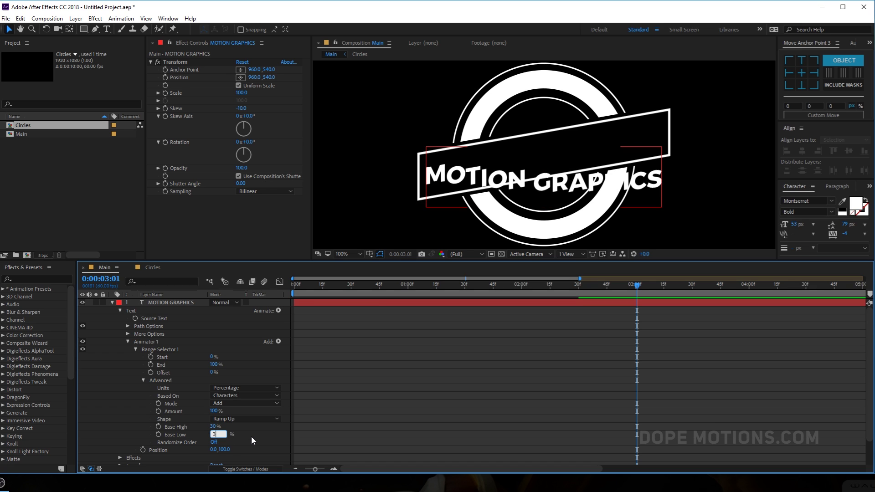
pyautogui.write('0')
pyautogui.press('Return')
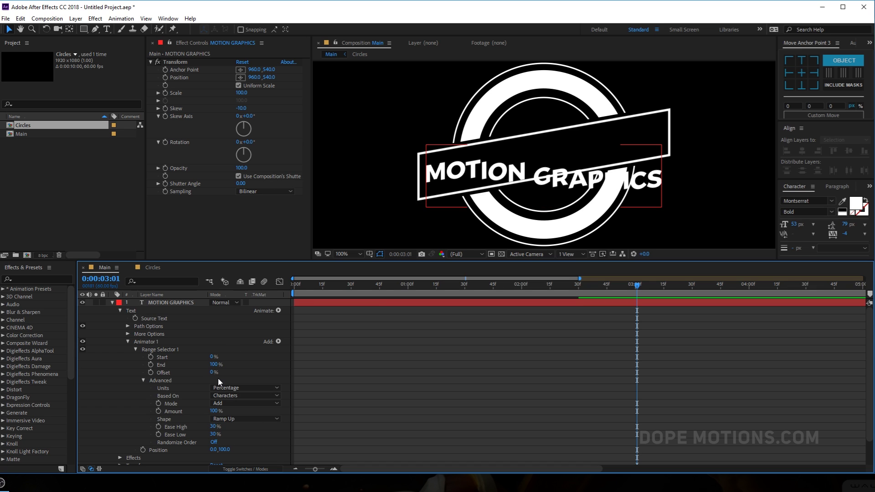
# - Keyframe Range Selector 1's Offset from -100% at 0:00:02:30 to 100% at 0:00:04:00
pyautogui.moveTo(212, 372); pyautogui.dragTo(136, 379)
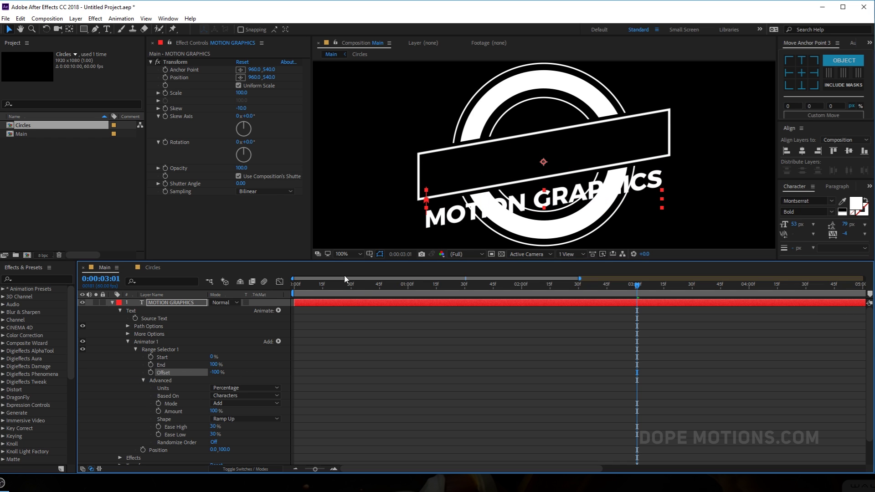
pyautogui.moveTo(391, 287); pyautogui.dragTo(579, 305)
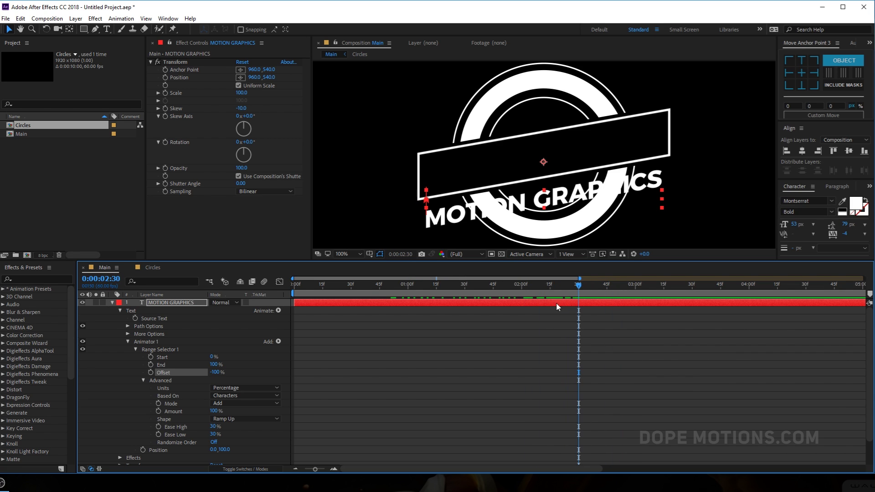
pyautogui.click(150, 372)
pyautogui.moveTo(579, 290); pyautogui.dragTo(750, 298)
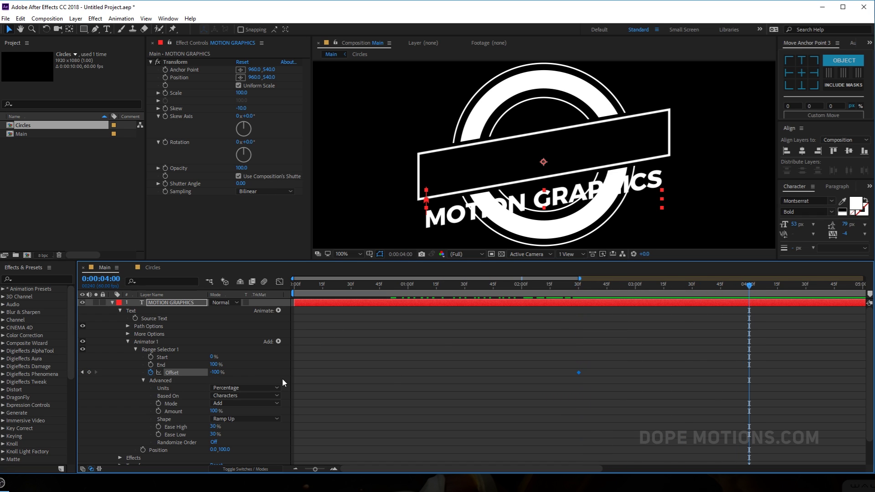
pyautogui.moveTo(217, 373); pyautogui.dragTo(301, 355)
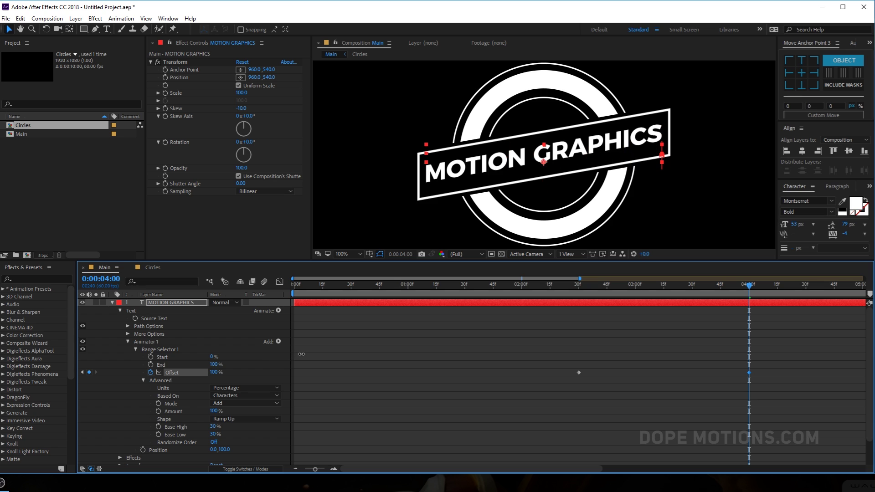
# - Preview the letter animation and move Range Selector 1's 100% Offset keyframe to 0:00:03:30
pyautogui.moveTo(529, 338); pyautogui.dragTo(796, 367)
pyautogui.click(578, 290)
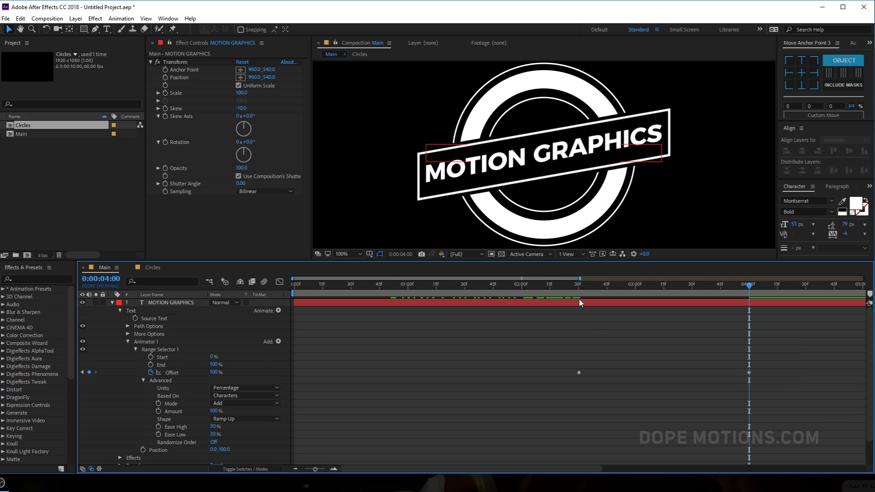
pyautogui.click(575, 290)
pyautogui.press('space')
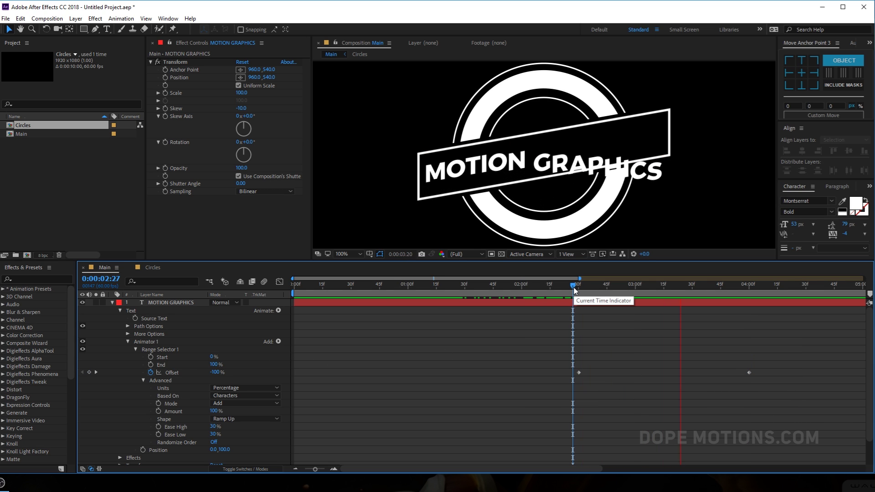
pyautogui.moveTo(573, 289); pyautogui.dragTo(692, 294)
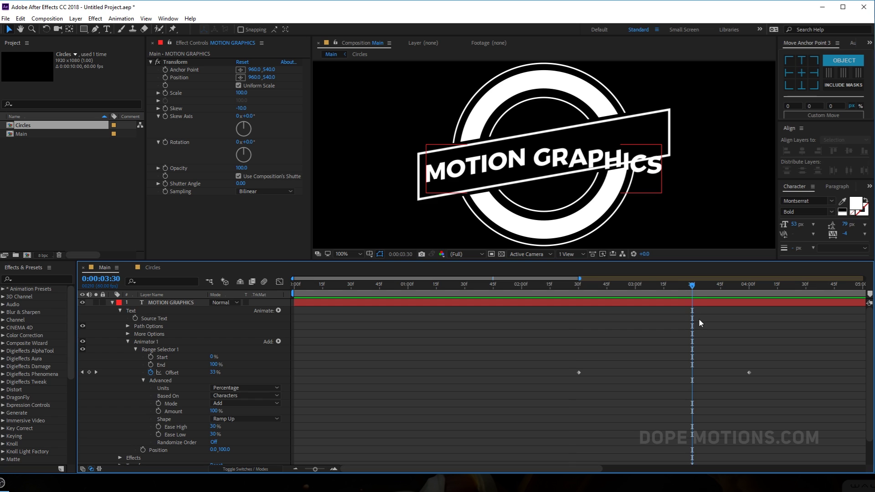
pyautogui.moveTo(749, 376); pyautogui.dragTo(693, 372)
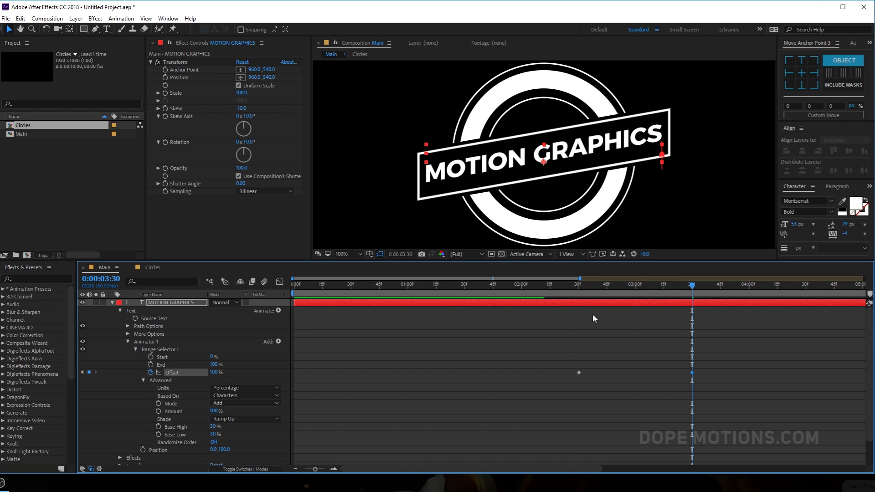
pyautogui.click(574, 293)
pyautogui.press('space')
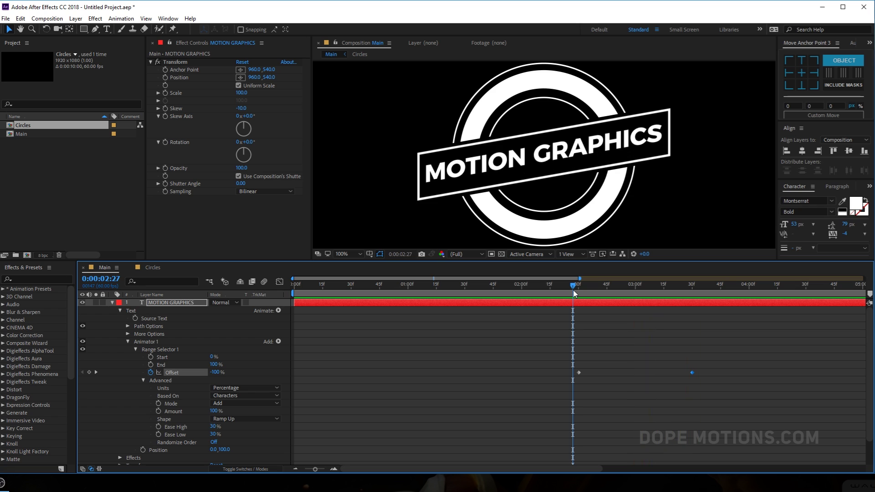
# - Try an Ease High of 50% in Range Selector 1 and preview the letter animation from 0:00:02:32
pyautogui.moveTo(573, 294); pyautogui.dragTo(583, 294)
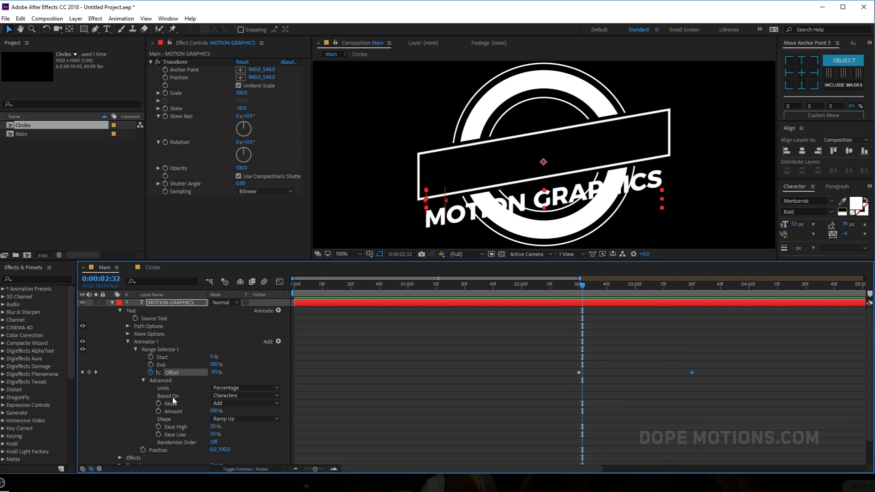
pyautogui.click(212, 427)
pyautogui.write('50')
pyautogui.press('Return')
pyautogui.press('space')
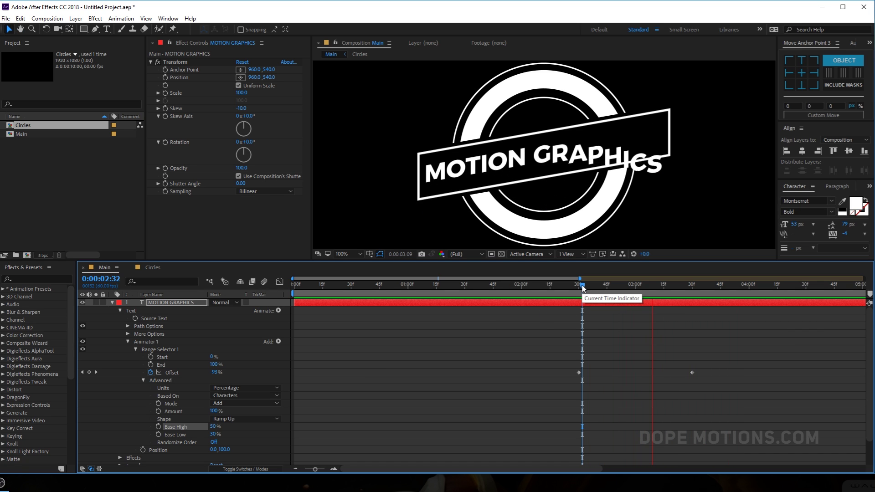
pyautogui.press('space')
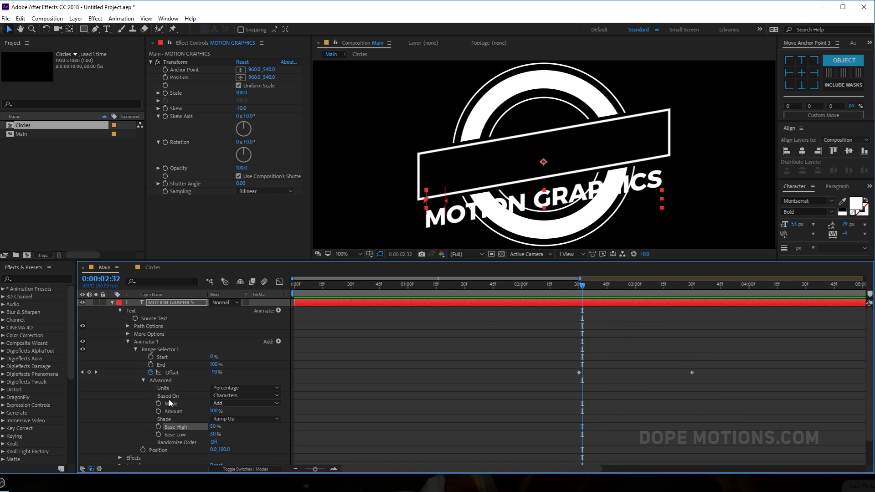
# - Set Range Selector 1's Ease High to 60% and Ease Low to 40%, and preview the letter animation
pyautogui.click(214, 428)
pyautogui.write('60')
pyautogui.press('Return')
pyautogui.click(214, 435)
pyautogui.write('40')
pyautogui.press('Return')
pyautogui.press('space')
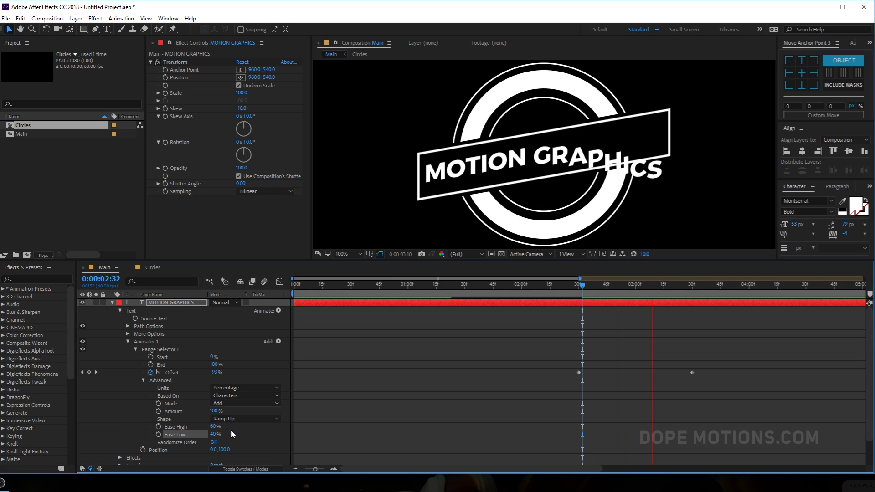
pyautogui.moveTo(583, 299); pyautogui.dragTo(641, 298)
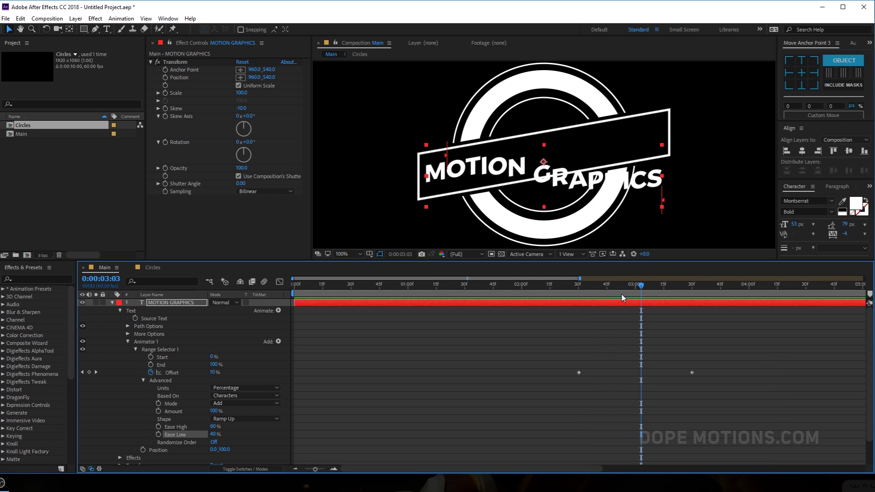
# - Collapse the text layer's properties, duplicate the Matte layer and place the copy above MOTION GRAPHICS
pyautogui.click(110, 303)
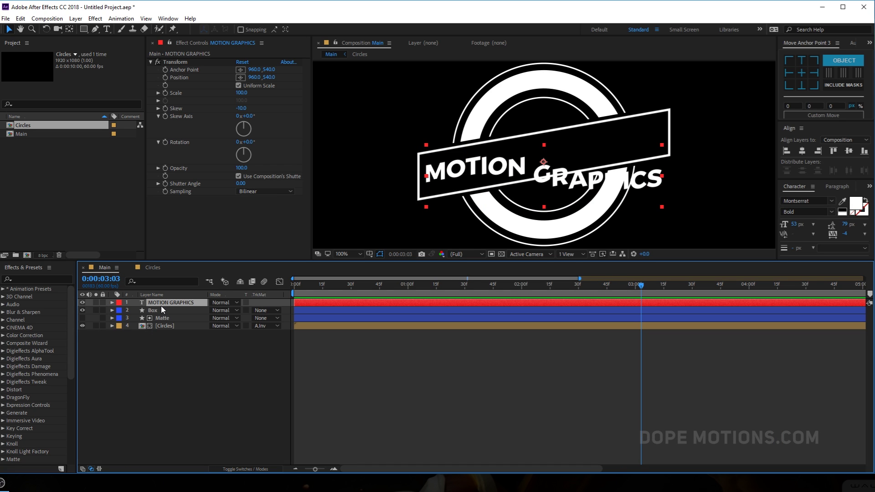
pyautogui.click(164, 316)
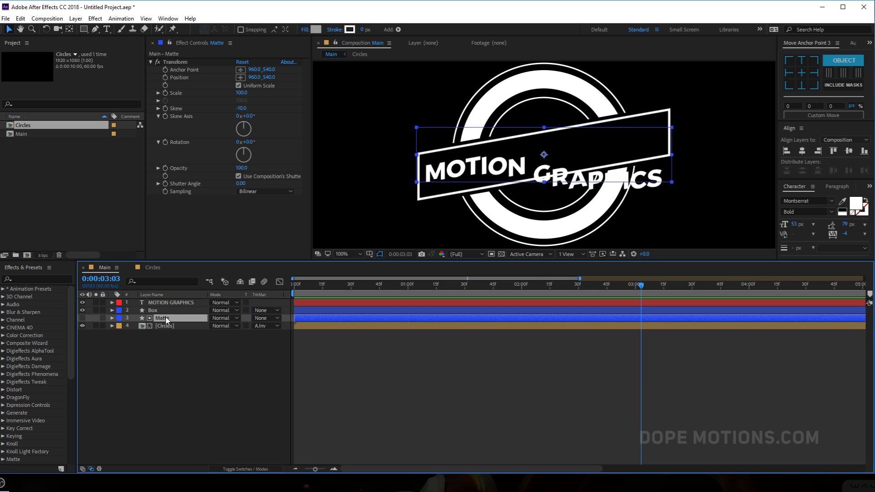
pyautogui.hotkey('ctrl', 'd')
pyautogui.moveTo(166, 316); pyautogui.dragTo(168, 300)
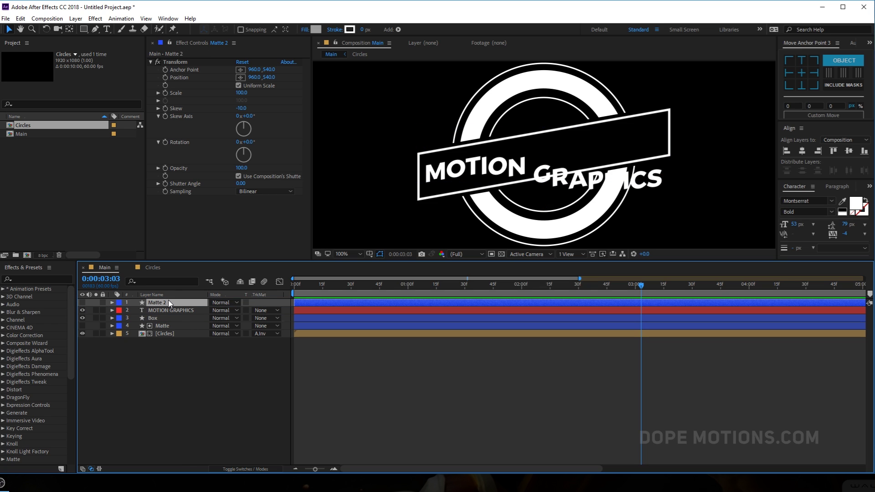
# - Try Alpha Inverted Matte on the MOTION GRAPHICS layer and switch its track matte to Alpha Matte "Matte 2"
pyautogui.click(195, 309)
pyautogui.click(265, 310)
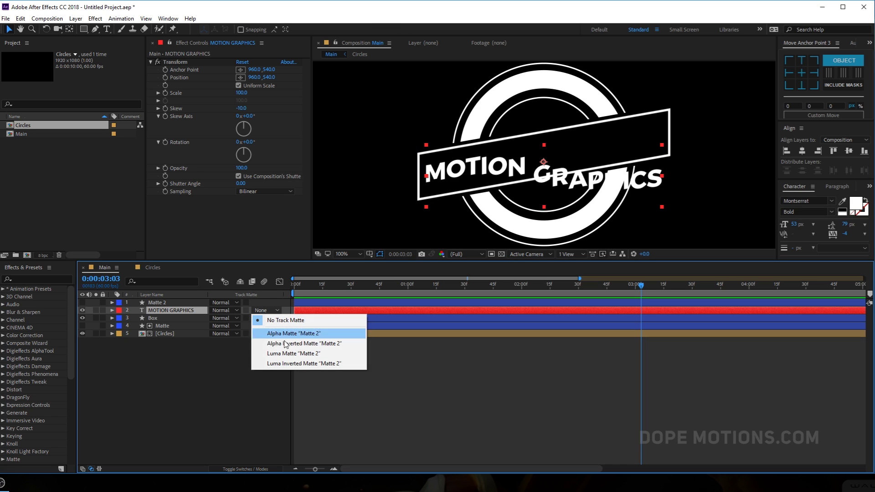
pyautogui.click(287, 344)
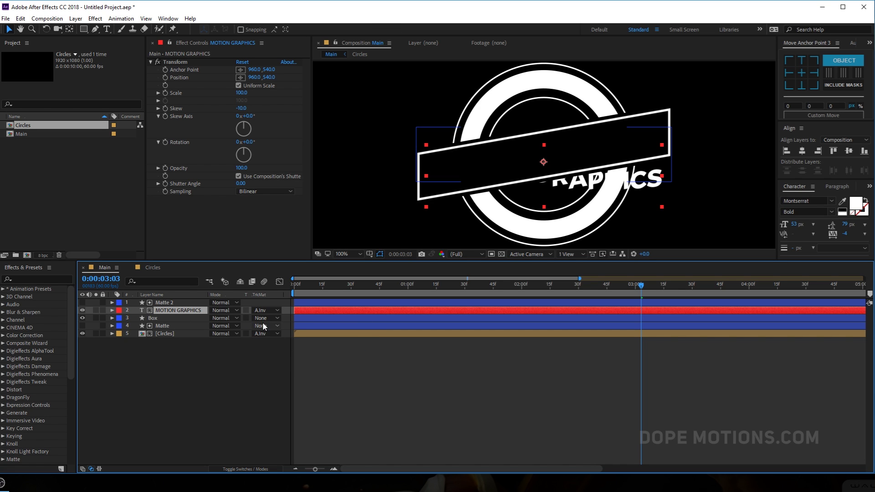
pyautogui.click(264, 310)
pyautogui.click(269, 335)
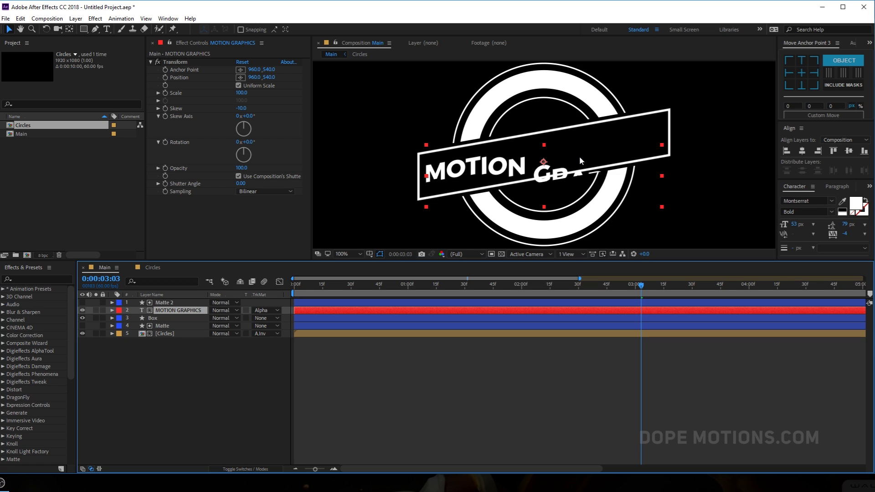
# - Check the Matte 2 layer's settings and how it masks the text over time, and delete Matte 2
pyautogui.click(159, 302)
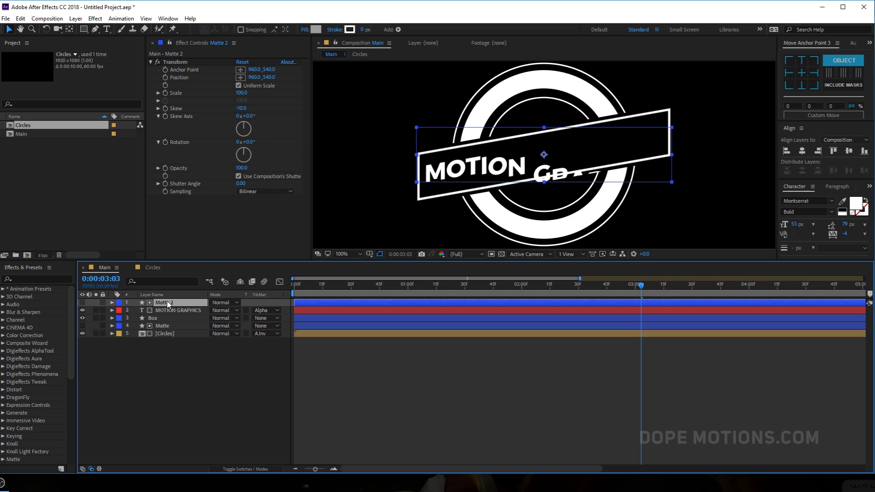
pyautogui.click(157, 59)
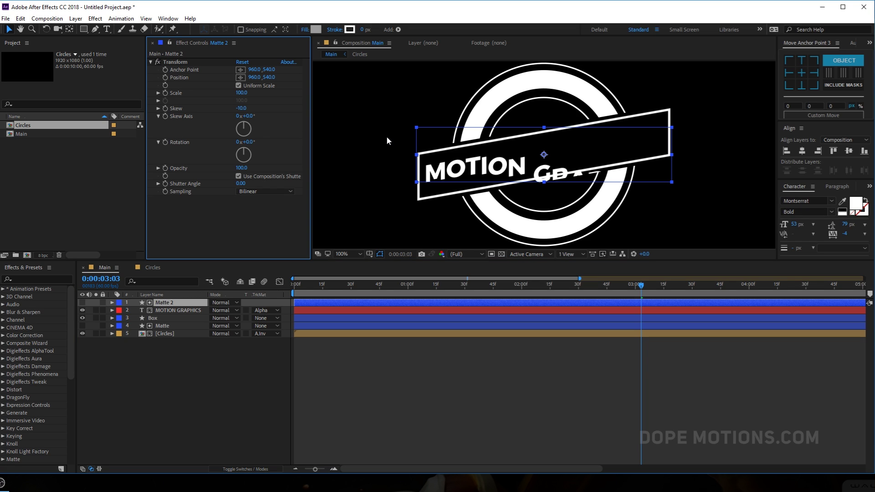
pyautogui.click(163, 311)
pyautogui.click(166, 304)
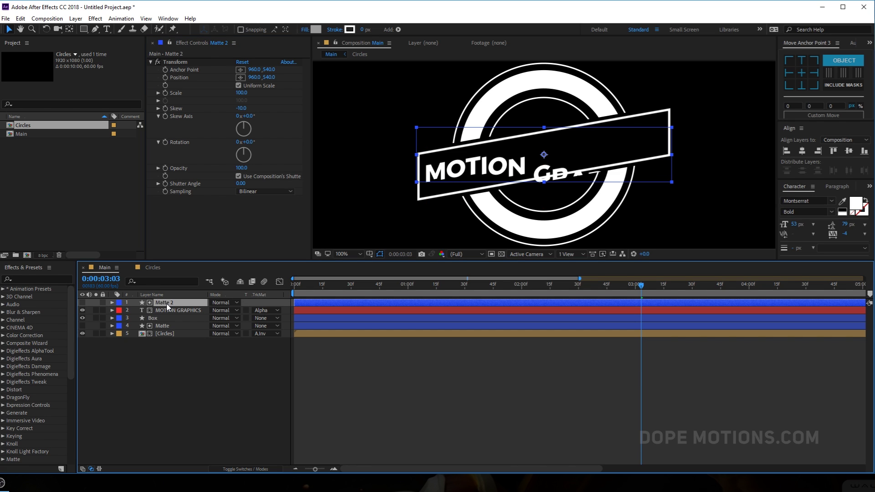
pyautogui.moveTo(362, 30); pyautogui.dragTo(353, 29)
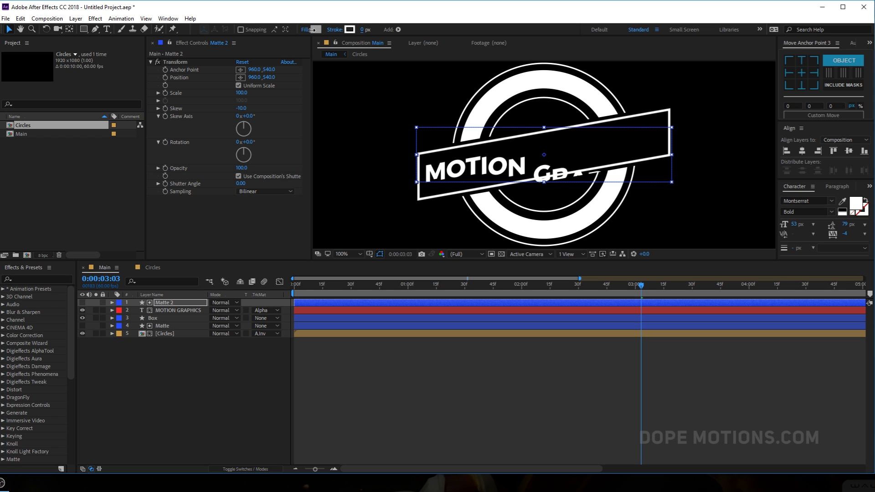
pyautogui.moveTo(371, 286); pyautogui.dragTo(649, 290)
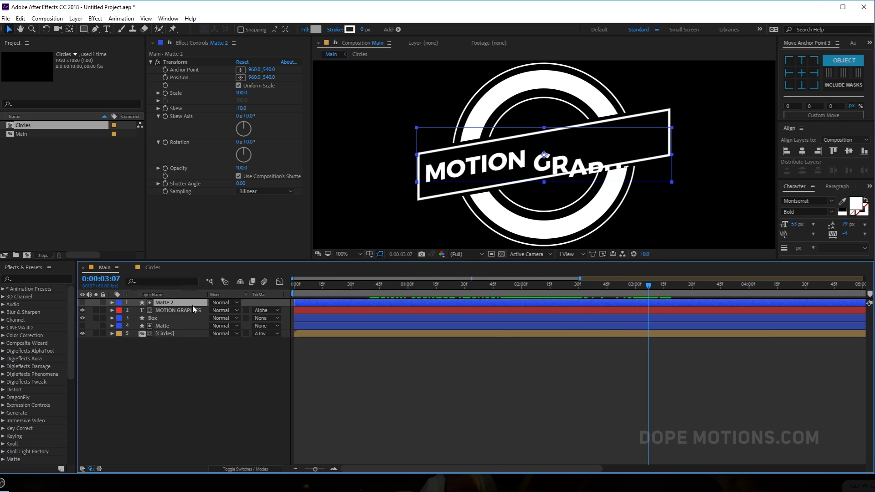
pyautogui.press('Delete')
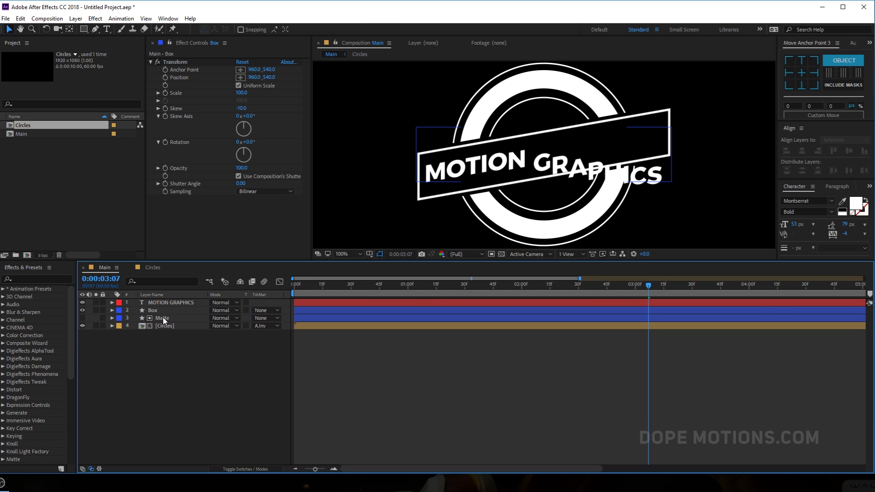
# - Duplicate the Box layer, rename the copy Text_Matte and place it above the MOTION GRAPHICS layer
pyautogui.click(163, 318)
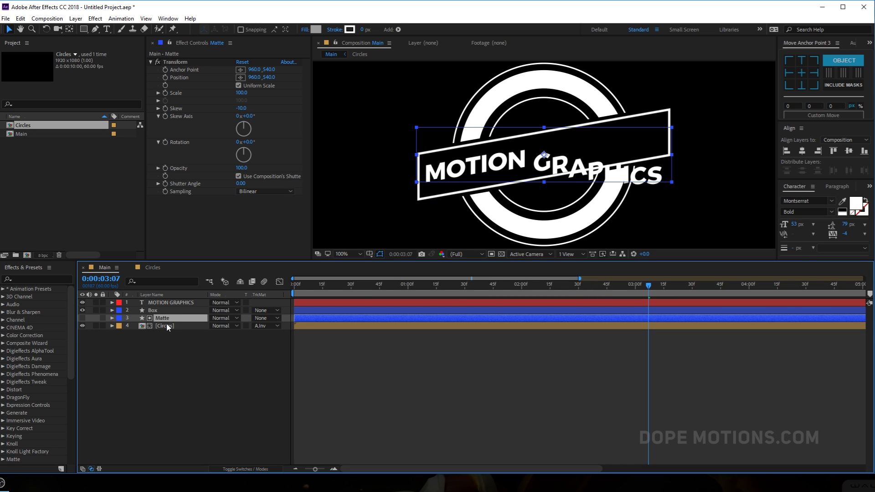
pyautogui.click(160, 311)
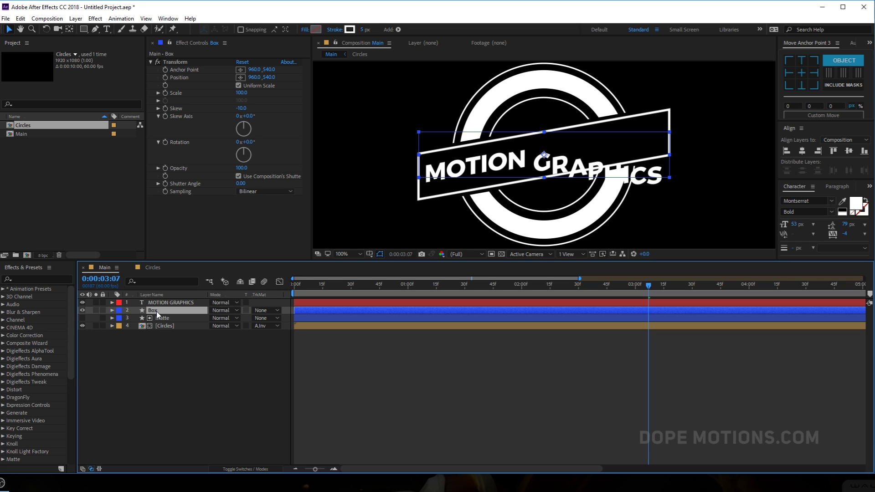
pyautogui.hotkey('ctrl', 'd')
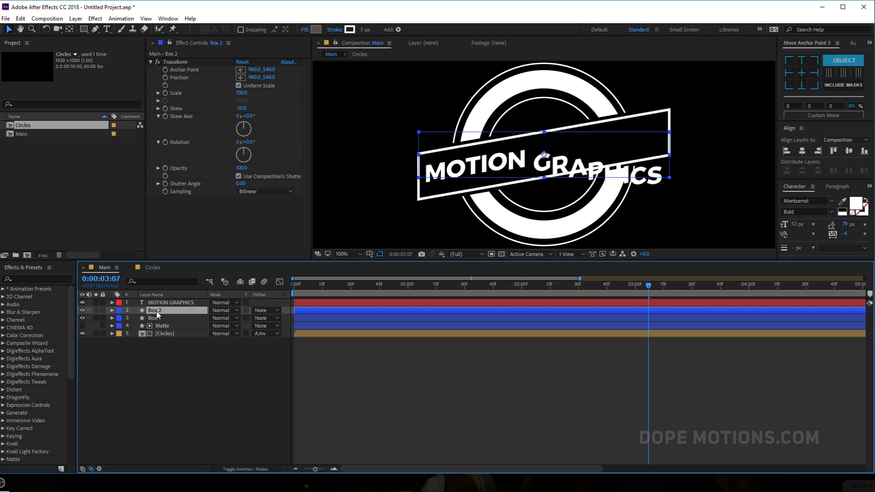
pyautogui.press('Return')
pyautogui.write('Text_Matte')
pyautogui.press('Return')
pyautogui.moveTo(156, 311); pyautogui.dragTo(155, 300)
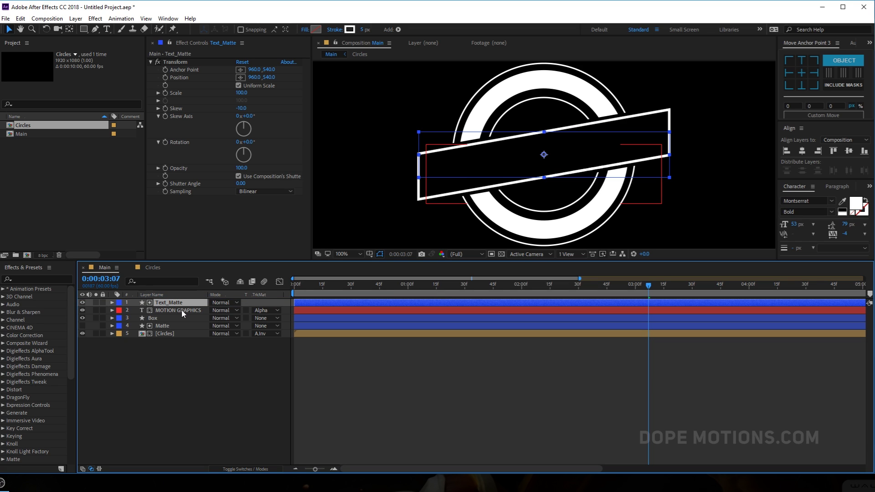
# - Hide the Text_Matte layer and, after trying the inverted option, set MOTION GRAPHICS's track matte to Alpha Matte "Text_Matte"
pyautogui.moveTo(440, 290); pyautogui.dragTo(599, 287)
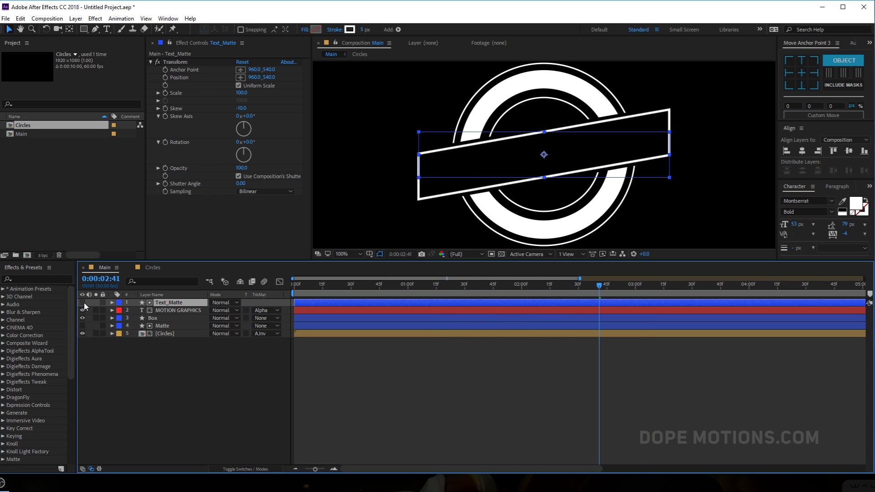
pyautogui.click(265, 311)
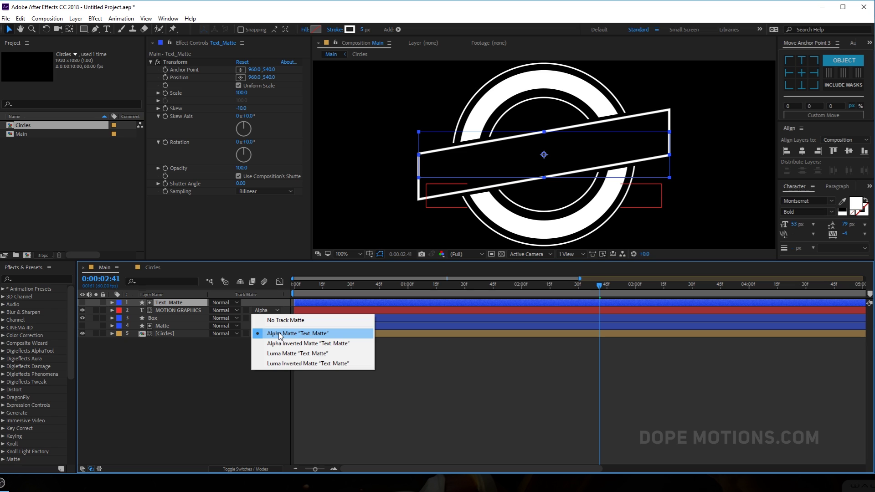
pyautogui.click(283, 343)
pyautogui.click(269, 310)
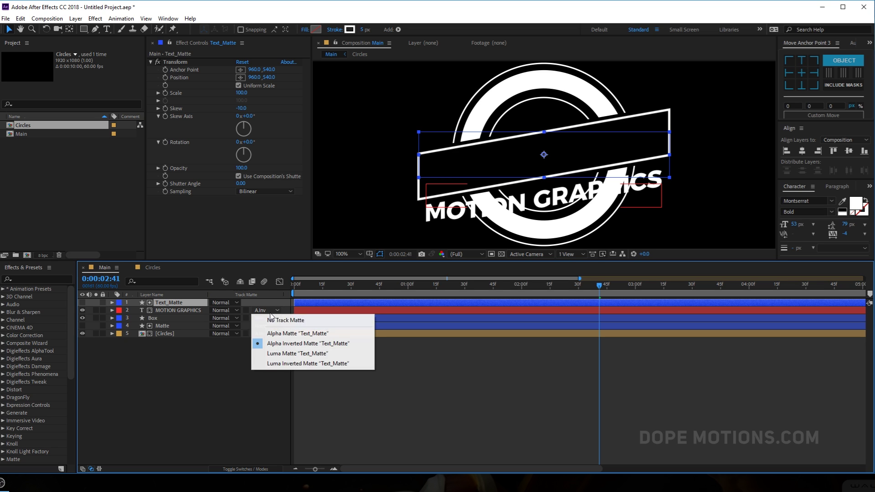
pyautogui.click(282, 332)
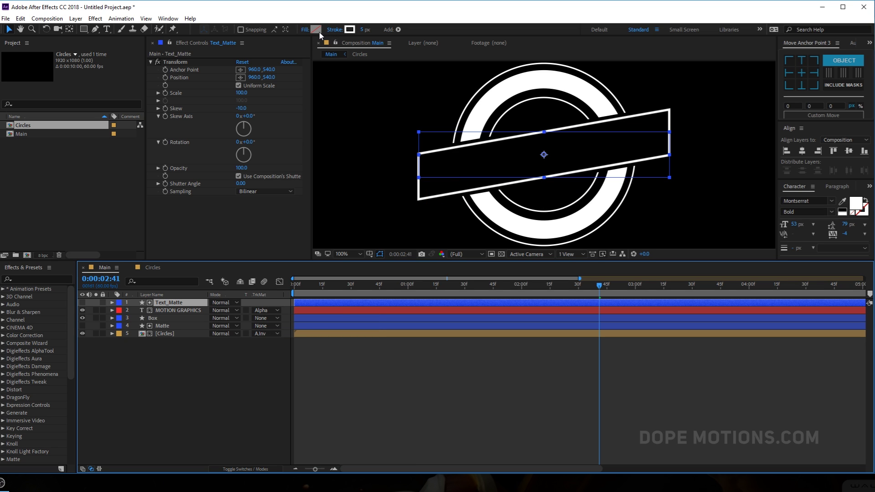
# - Give the Text_Matte shape a solid grey 8A8A8A fill and set its stroke width to 0 px
pyautogui.click(316, 30)
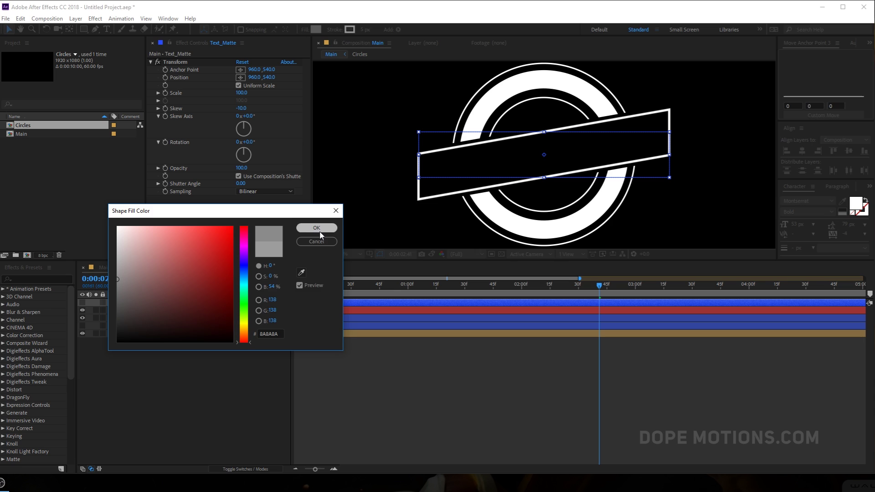
pyautogui.click(316, 228)
pyautogui.moveTo(362, 30); pyautogui.dragTo(344, 31)
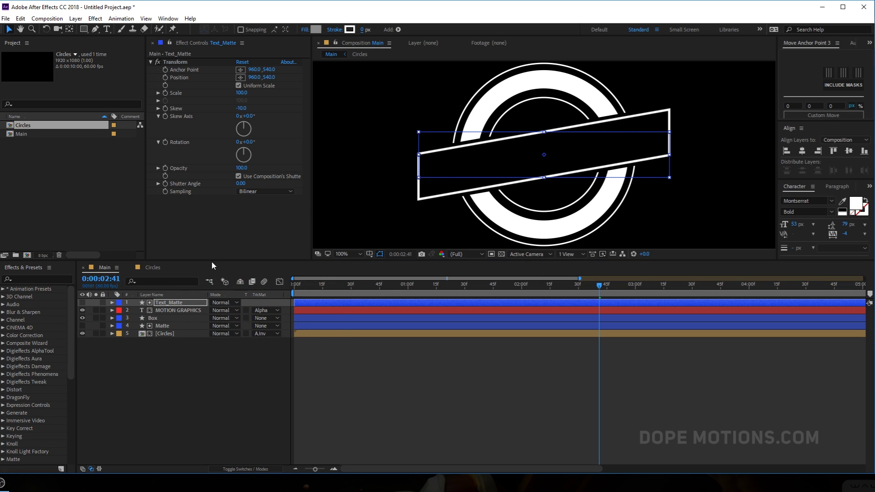
# - Scrub the timeline to 0:00:02:04 to examine how Text_Matte masks the MOTION GRAPHICS layer
pyautogui.click(166, 308)
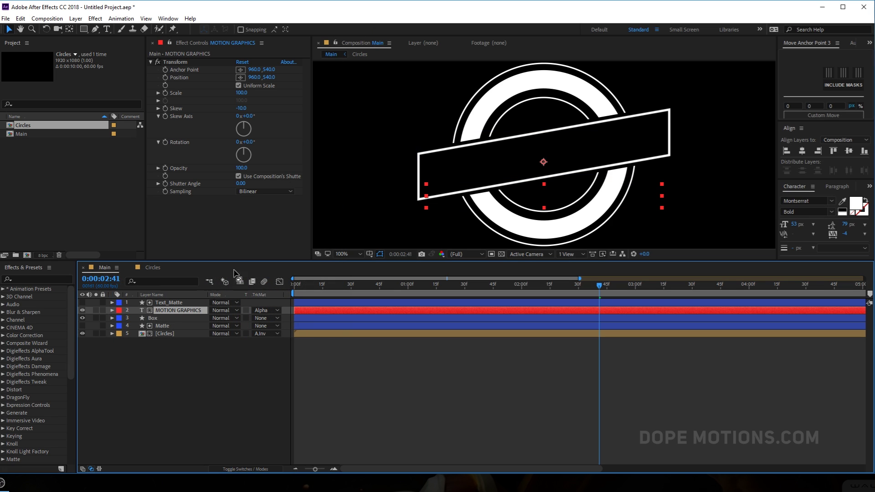
pyautogui.click(163, 303)
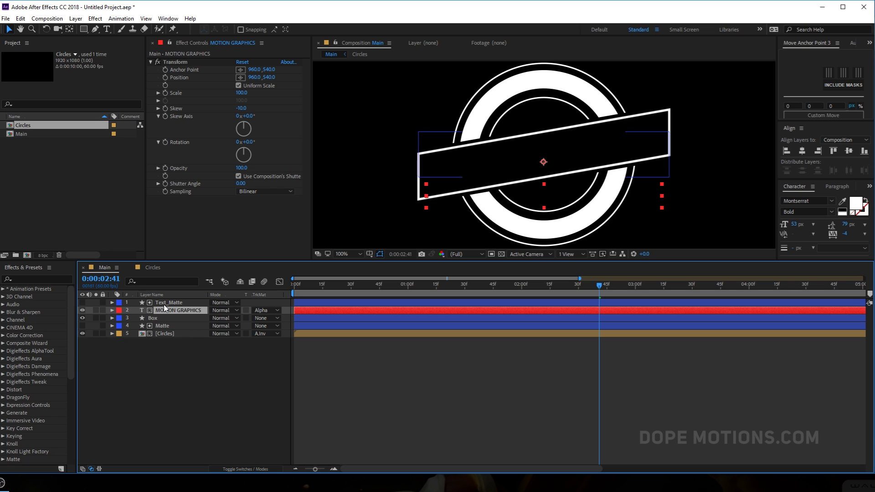
pyautogui.moveTo(395, 284); pyautogui.dragTo(530, 284)
pyautogui.click(196, 312)
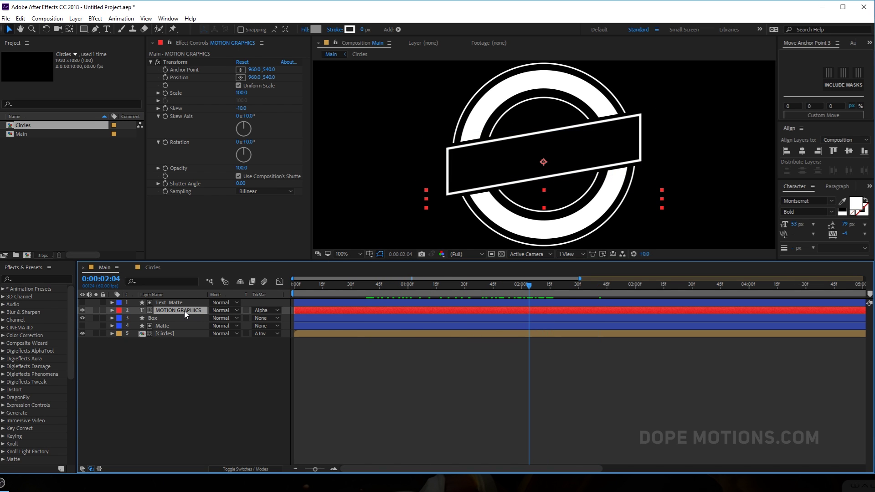
# - Toggle the MOTION GRAPHICS layer's visibility and preview the animation from the start of the composition
pyautogui.click(84, 310)
pyautogui.click(84, 310)
pyautogui.moveTo(464, 293); pyautogui.dragTo(270, 309)
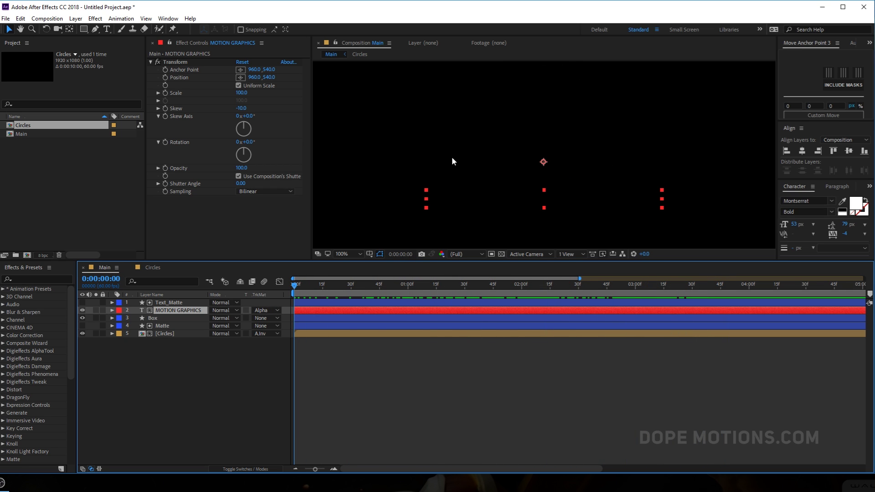
pyautogui.scroll(-2, 457, 148)
pyautogui.press('space')
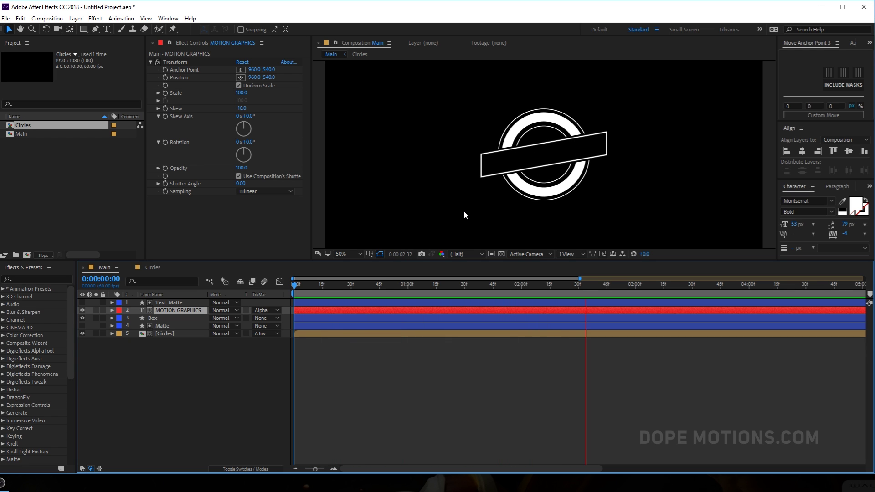
# - Reveal the MOTION GRAPHICS layer's Offset keyframes and shift both earlier so the first one sits at about 0:00:02:04
pyautogui.moveTo(451, 286); pyautogui.dragTo(580, 286)
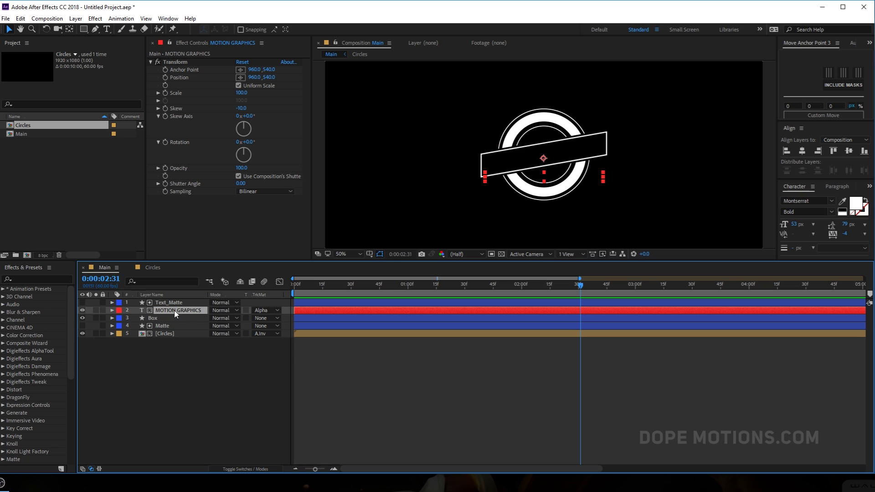
pyautogui.press('u')
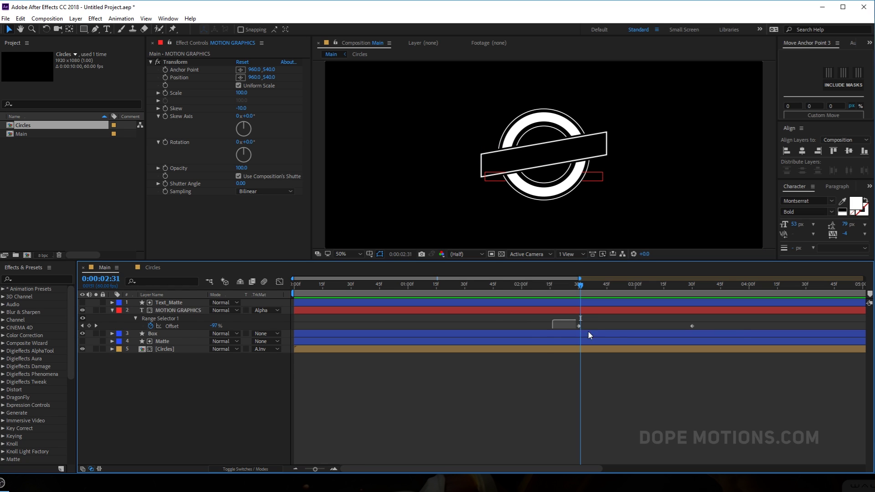
pyautogui.moveTo(693, 326); pyautogui.dragTo(655, 327)
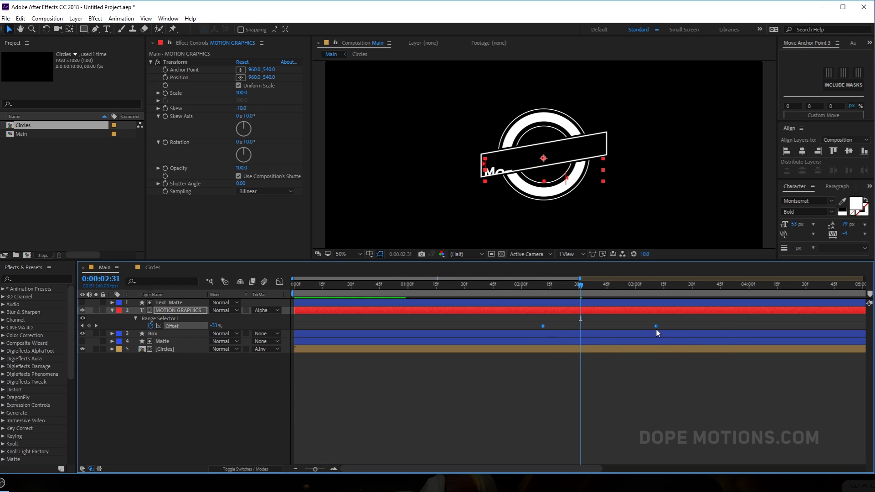
pyautogui.click(523, 292)
pyautogui.press('space')
pyautogui.press('space')
pyautogui.click(534, 293)
pyautogui.moveTo(533, 291); pyautogui.dragTo(537, 291)
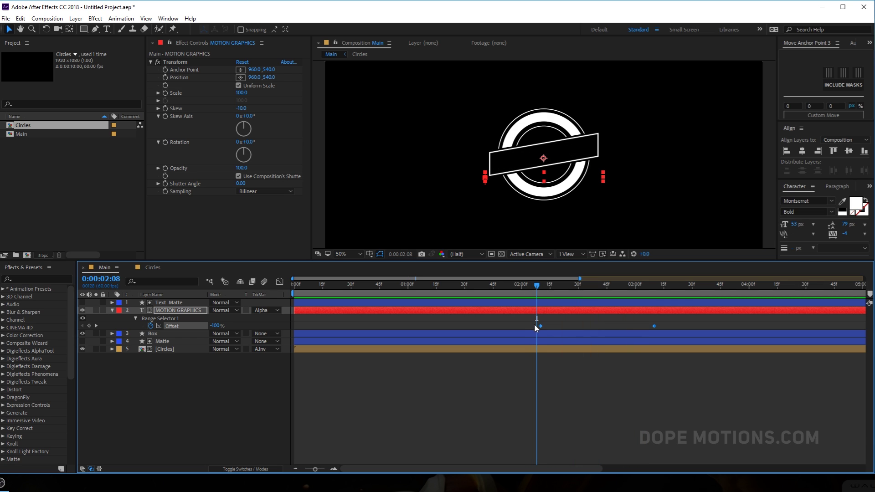
pyautogui.moveTo(540, 327); pyautogui.dragTo(529, 327)
pyautogui.moveTo(524, 292); pyautogui.dragTo(521, 292)
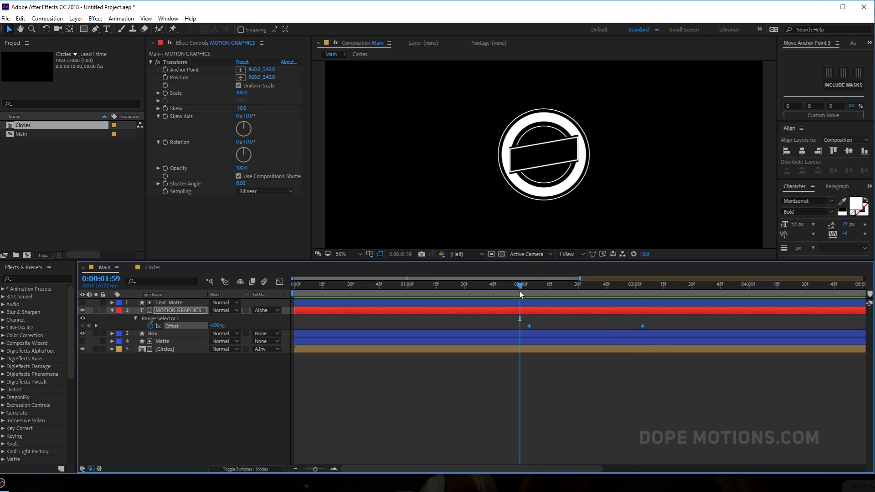
# - Slow the text reveal by moving only the last Offset keyframe to about 0:00:03:19, preview it, and collapse the layer
pyautogui.click(635, 284)
pyautogui.click(628, 372)
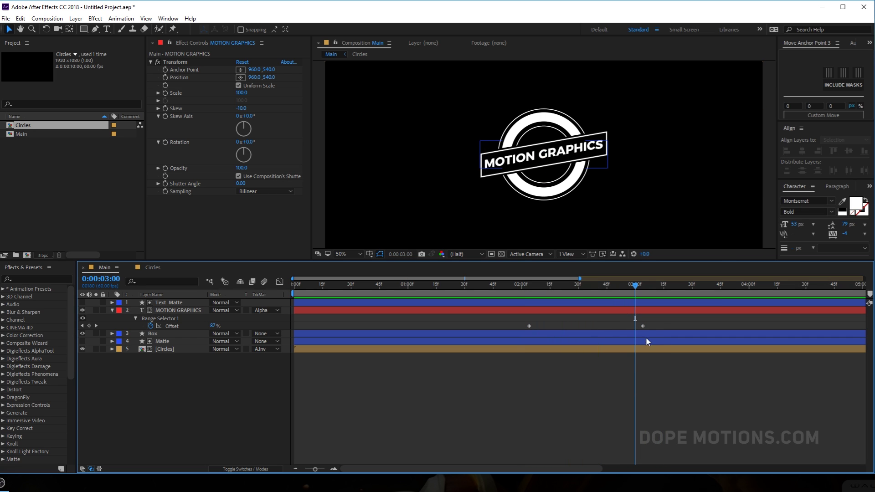
pyautogui.moveTo(644, 325); pyautogui.dragTo(688, 326)
pyautogui.click(531, 285)
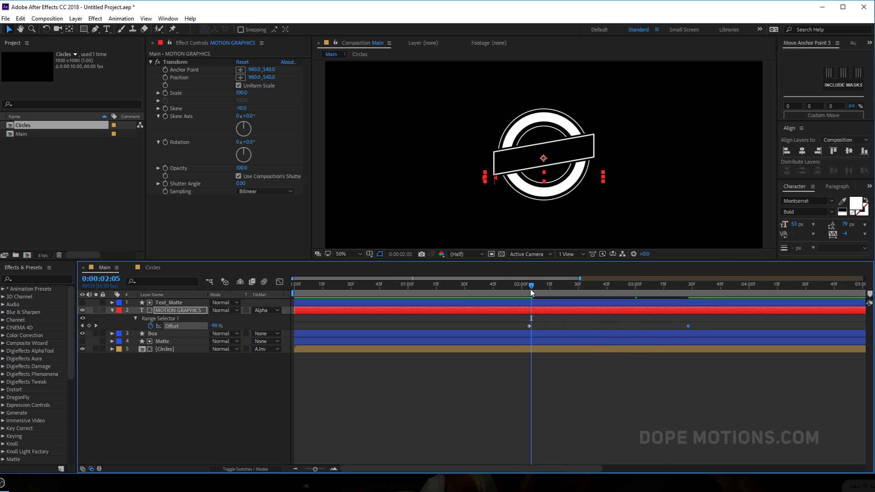
pyautogui.click(537, 287)
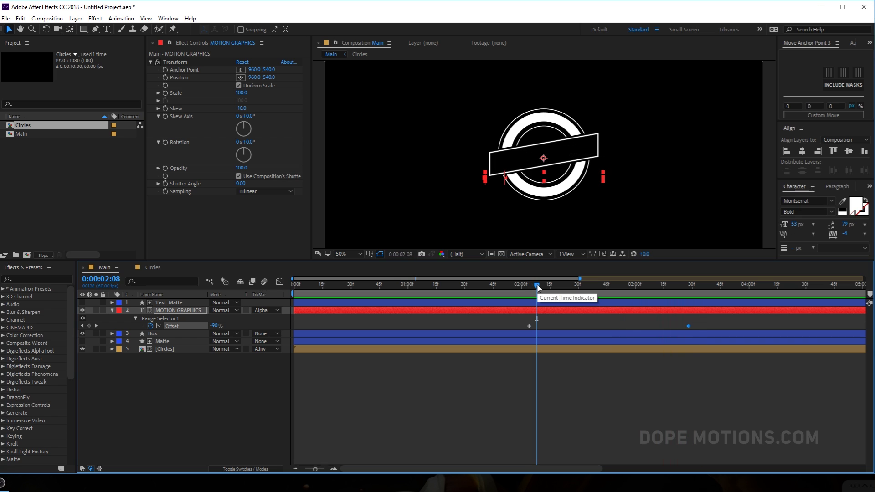
pyautogui.press('space')
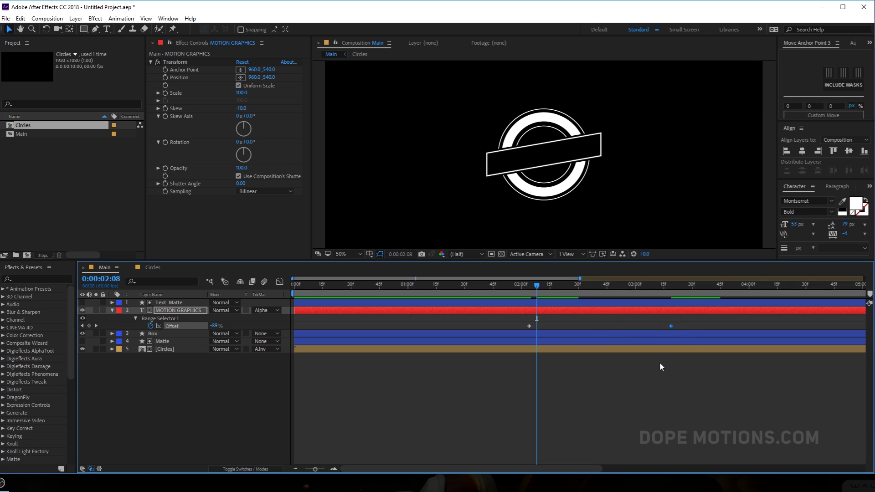
pyautogui.moveTo(515, 288); pyautogui.dragTo(697, 285)
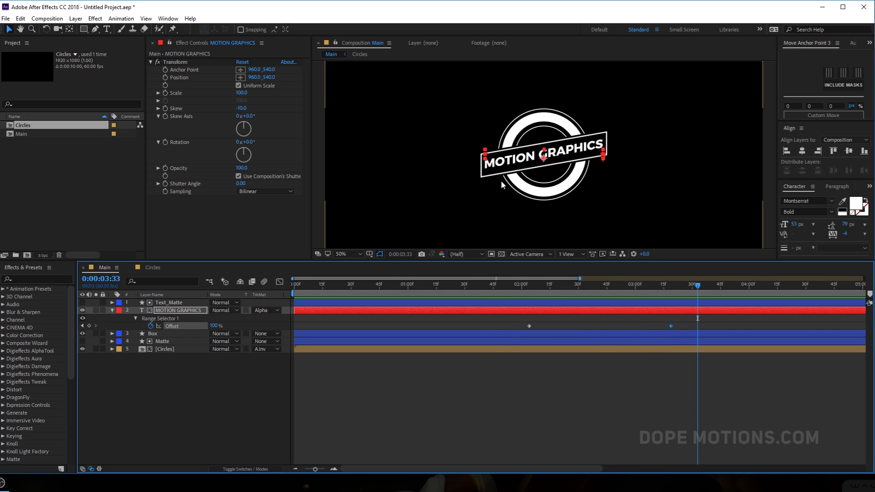
pyautogui.click(259, 359)
pyautogui.click(112, 310)
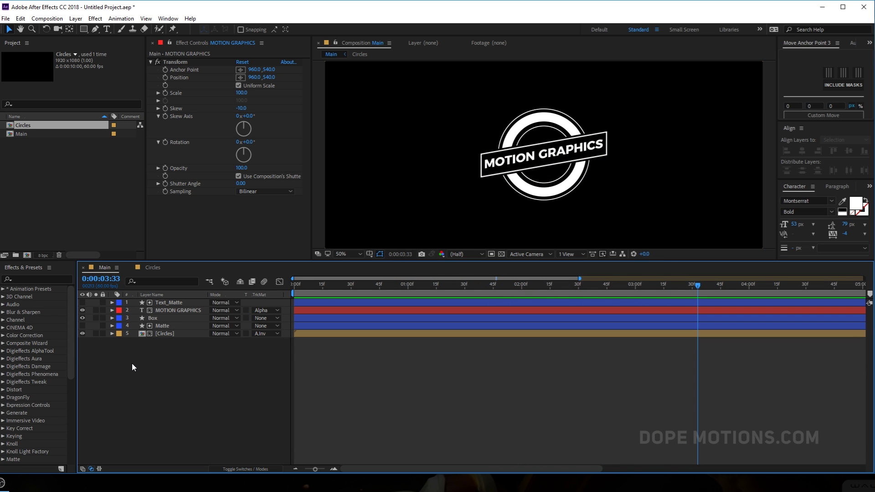
# - Pre-compose the Box, Matte and Circles layers into a new composition named Shapes
pyautogui.click(168, 318)
pyautogui.keyDown('ctrl'); pyautogui.click(165, 332); pyautogui.keyUp('ctrl')
pyautogui.keyDown('ctrl'); pyautogui.click(163, 327); pyautogui.keyUp('ctrl')
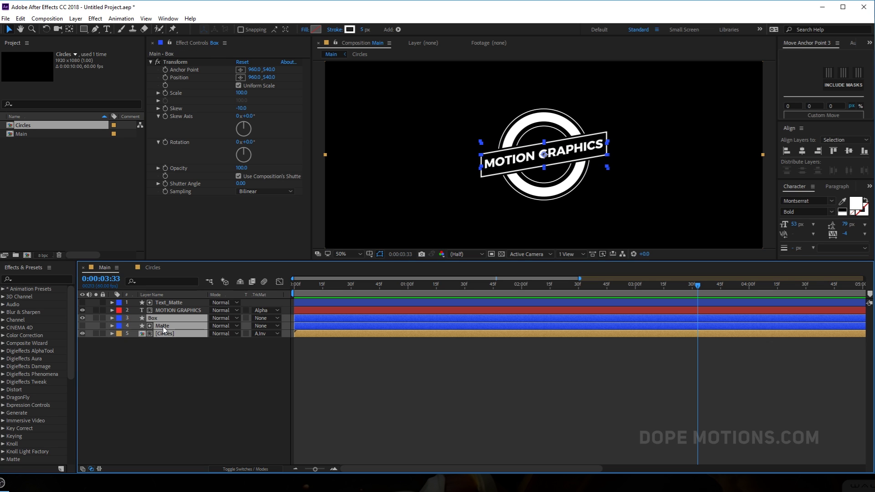
pyautogui.hotkey('ctrl', 'shift', 'c')
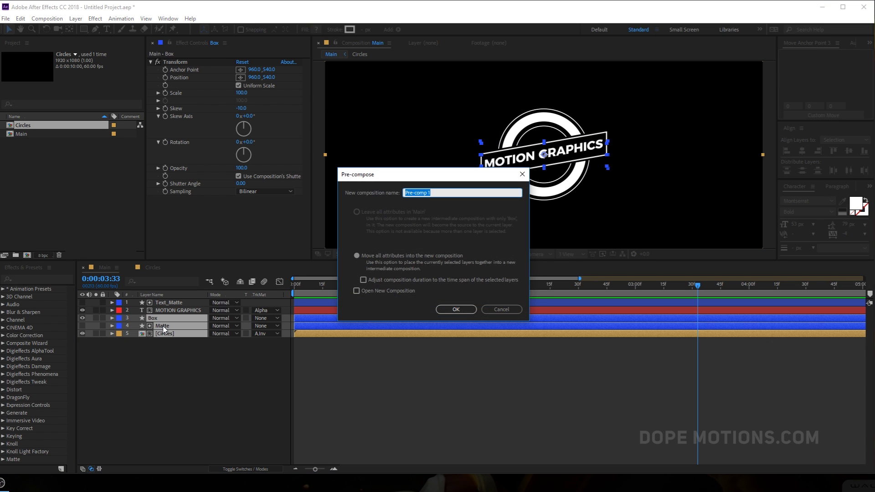
pyautogui.write('Shapes')
pyautogui.press('Return')
# - Apply the Gradient Ramp effect to the Shapes layer and swap its start and end colors
pyautogui.hotkey('ctrl', 'space')
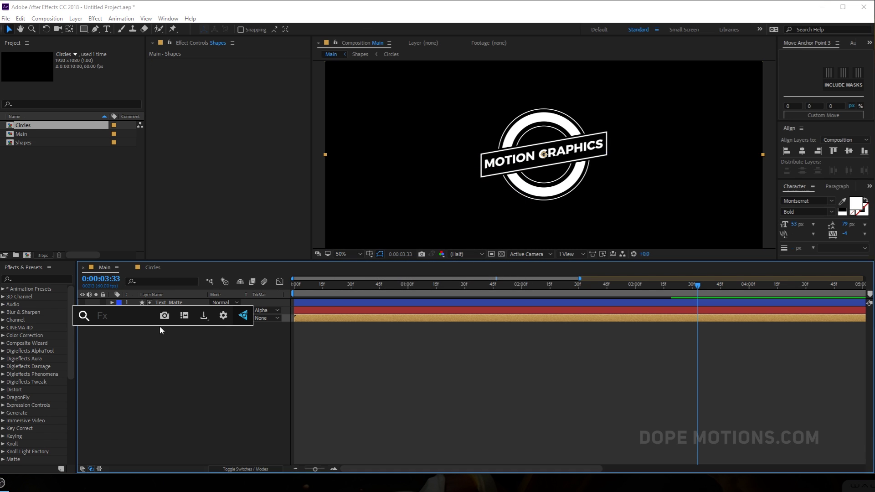
pyautogui.write('gra')
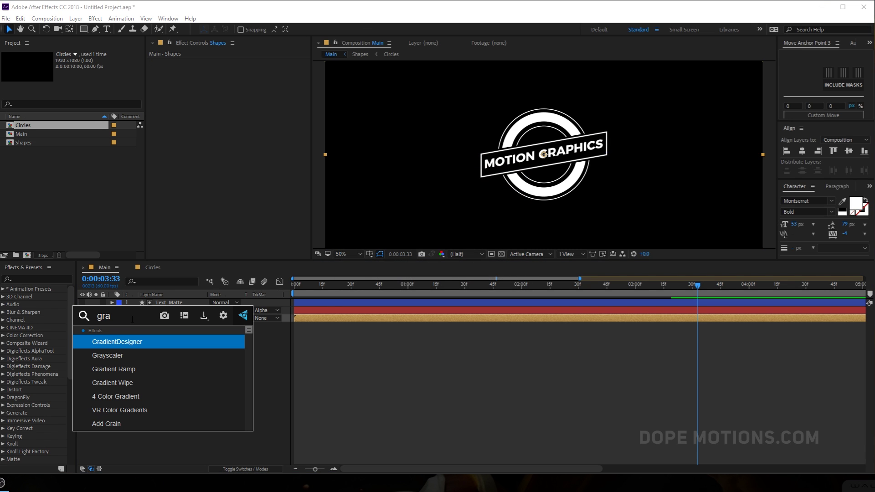
pyautogui.click(126, 366)
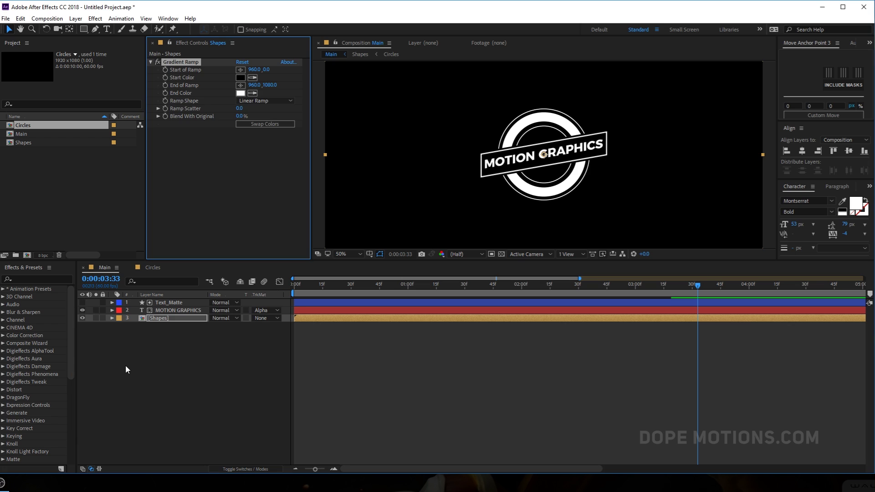
pyautogui.click(256, 128)
# - Set the Gradient Ramp's start color to pink FF269B and its end color to purple
pyautogui.click(240, 77)
pyautogui.click(247, 238)
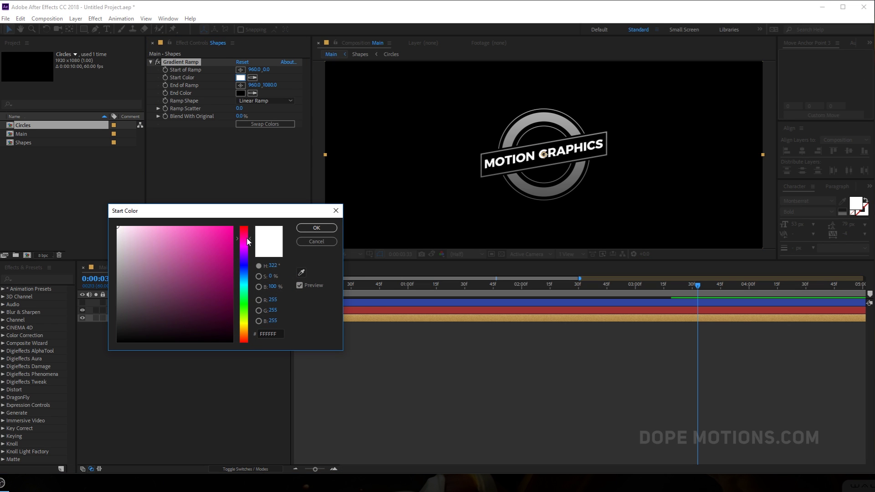
pyautogui.moveTo(215, 237); pyautogui.dragTo(215, 224)
pyautogui.click(319, 230)
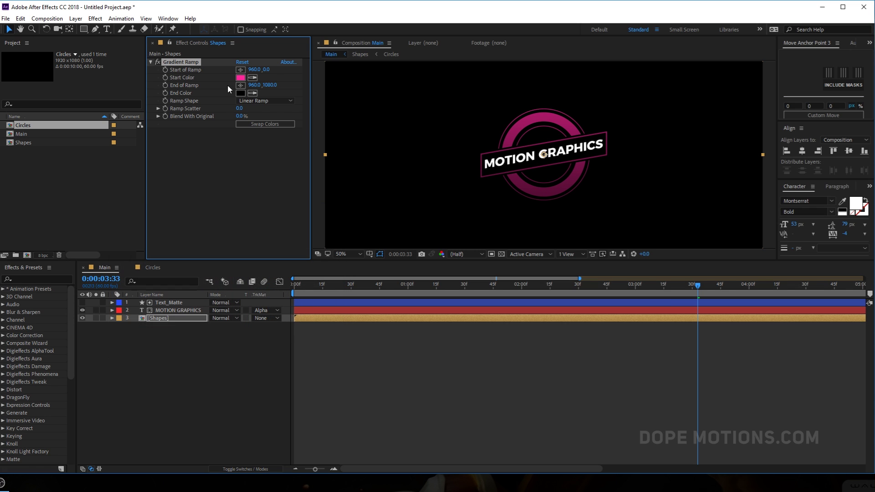
pyautogui.click(240, 93)
pyautogui.click(251, 281)
pyautogui.moveTo(251, 281); pyautogui.dragTo(251, 256)
pyautogui.click(216, 235)
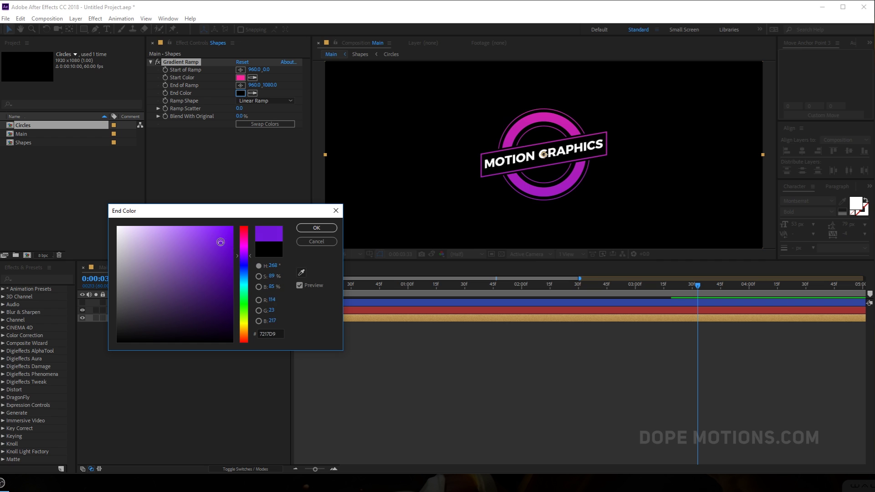
pyautogui.click(317, 228)
# - Shift the ramp's start color to reddish pink FF2654 and its end color to a bluer violet
pyautogui.click(245, 77)
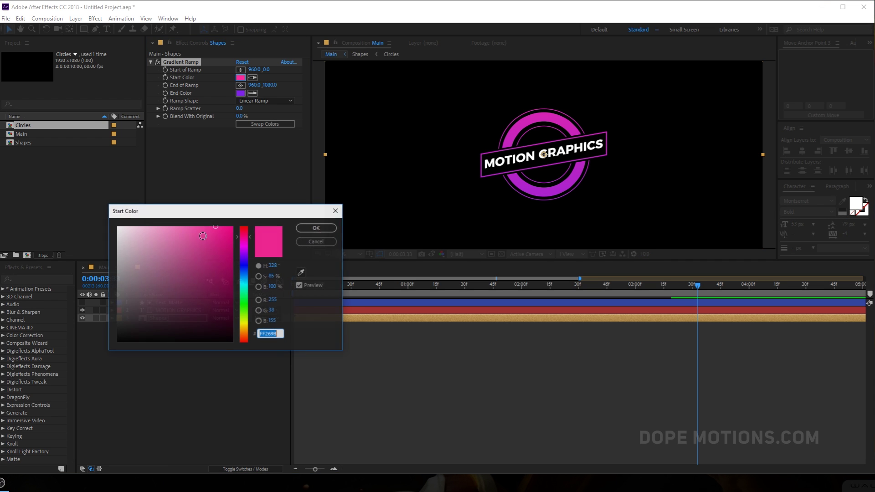
pyautogui.moveTo(242, 233); pyautogui.dragTo(246, 231)
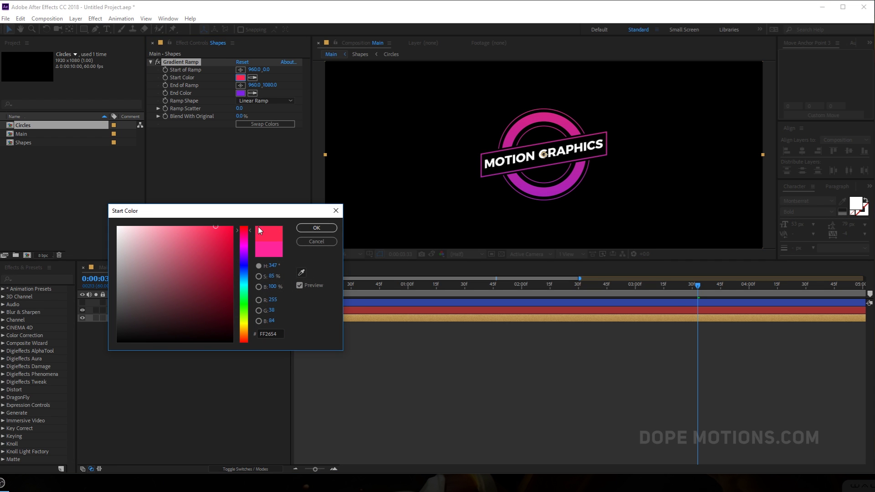
pyautogui.click(309, 228)
pyautogui.click(240, 93)
pyautogui.click(244, 253)
pyautogui.moveTo(245, 253); pyautogui.dragTo(244, 258)
pyautogui.click(316, 228)
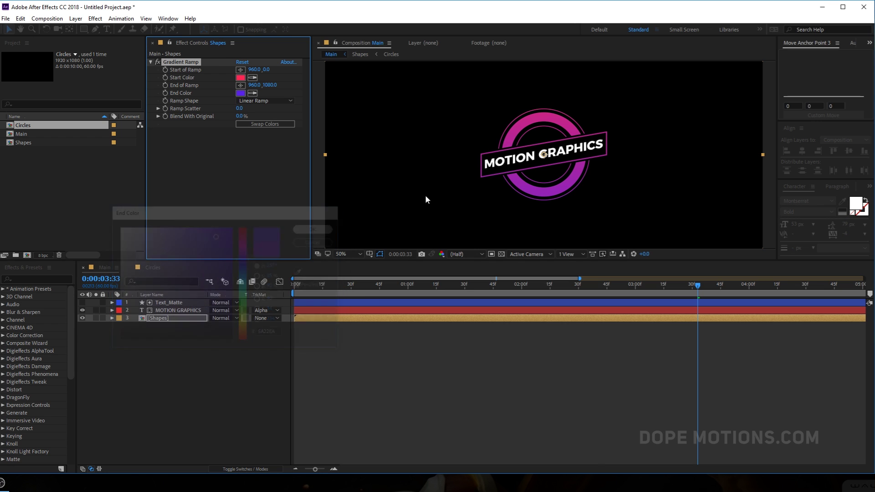
# - Angle the gradient diagonally by placing the ramp's start at 708, 320 and its end at 1152, 712
pyautogui.scroll(-2, 449, 181)
pyautogui.moveTo(544, 93); pyautogui.dragTo(515, 129)
pyautogui.moveTo(543, 217); pyautogui.dragTo(565, 175)
pyautogui.click(547, 333)
pyautogui.scroll(2, 531, 183)
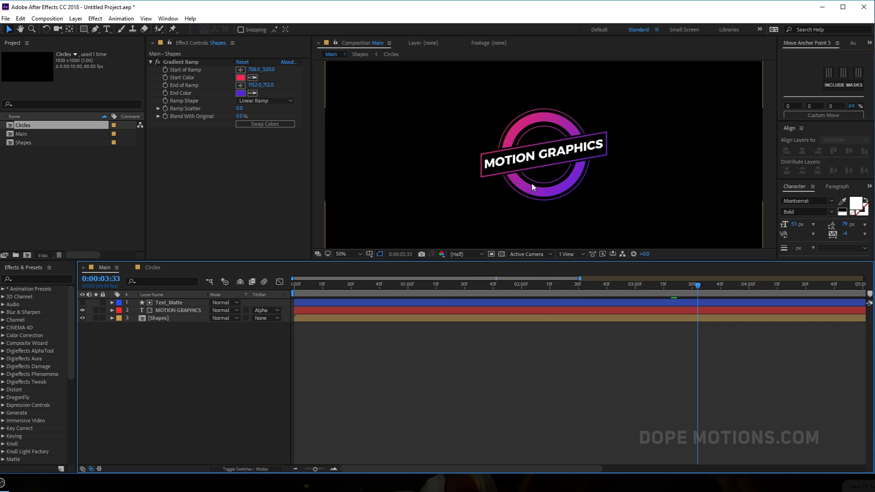
pyautogui.scroll(-1, 535, 181)
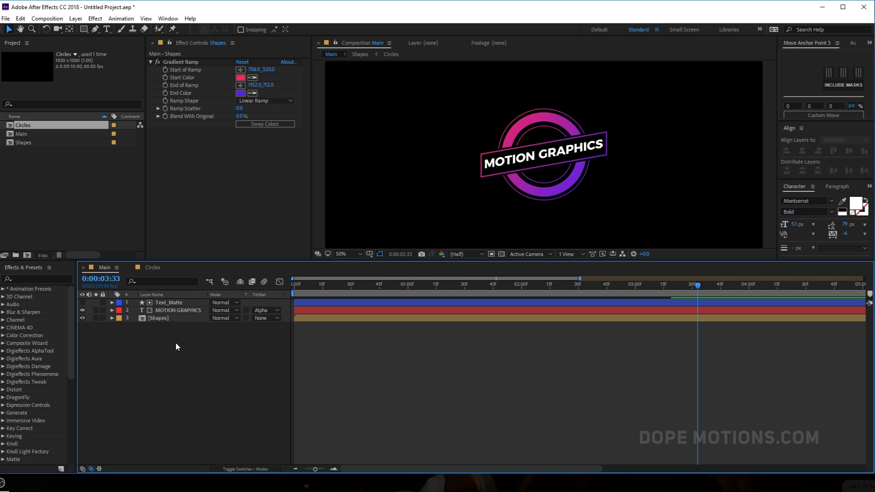
# - Pre-compose the Text_Matte, MOTION GRAPHICS and Shapes layers into a new composition named Title
pyautogui.moveTo(158, 344); pyautogui.dragTo(177, 302)
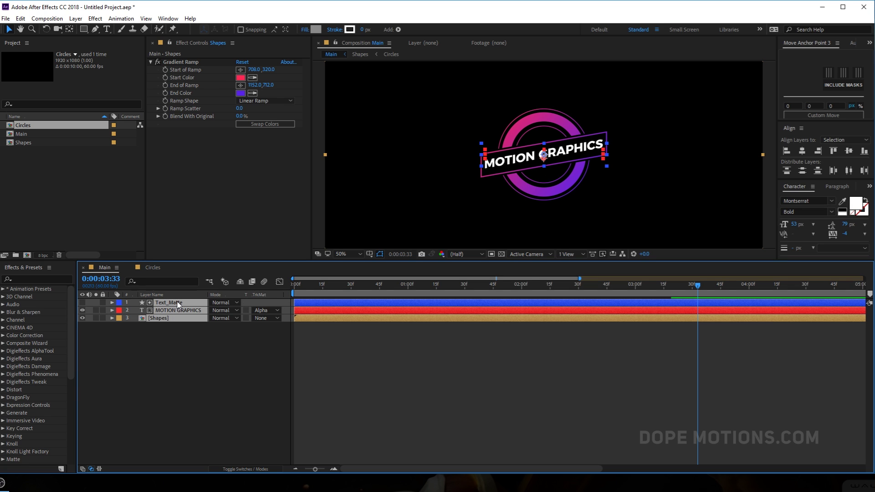
pyautogui.hotkey('ctrl', 'shift', 'c')
pyautogui.write('Title')
pyautogui.press('Return')
# - Apply the Glow effect to the Title layer and set its glow radius to 197
pyautogui.hotkey('ctrl', 'space')
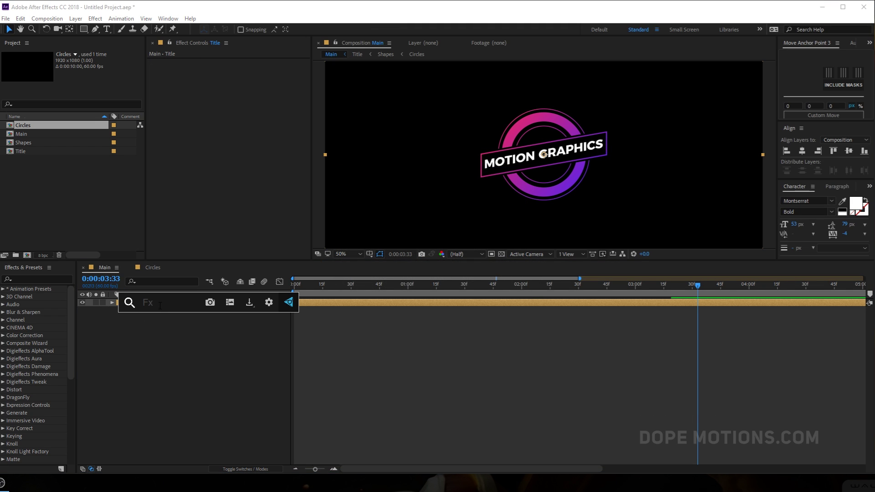
pyautogui.write('glow')
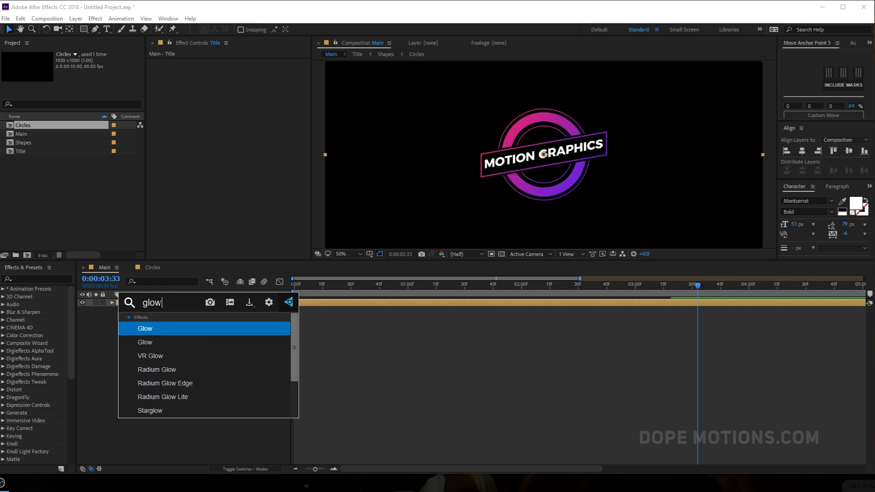
pyautogui.click(153, 341)
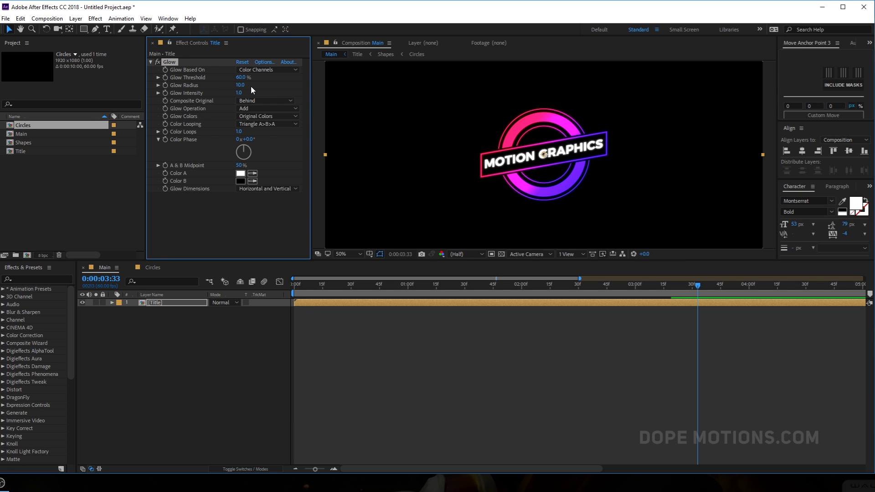
pyautogui.moveTo(242, 84); pyautogui.dragTo(328, 89)
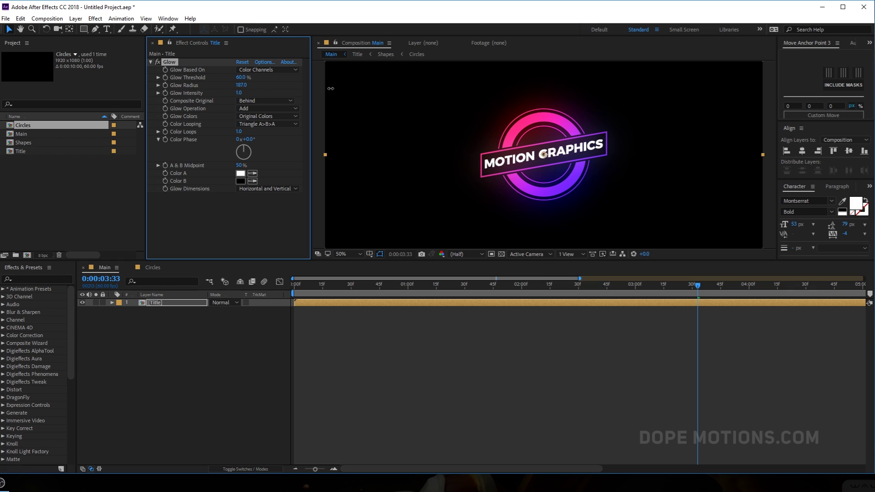
# - Try a glow threshold of 80% on the Title layer, then lower it to 70.6%
pyautogui.moveTo(245, 78); pyautogui.dragTo(240, 78)
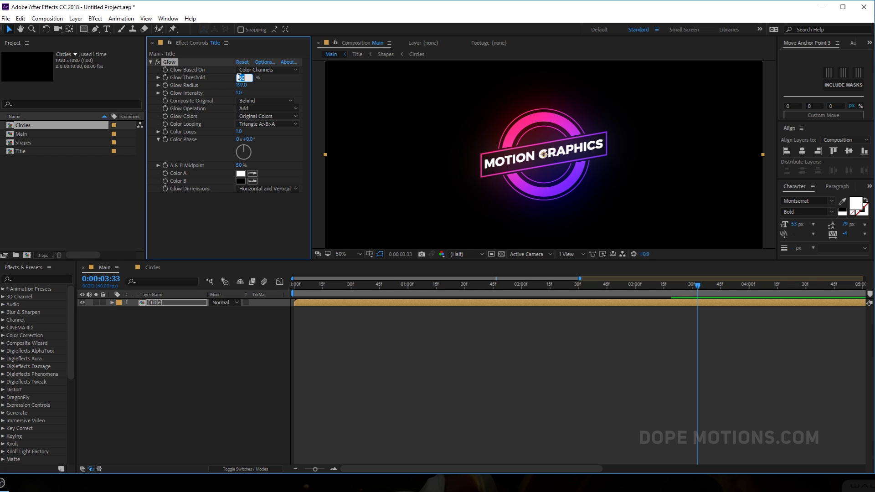
pyautogui.press('Return')
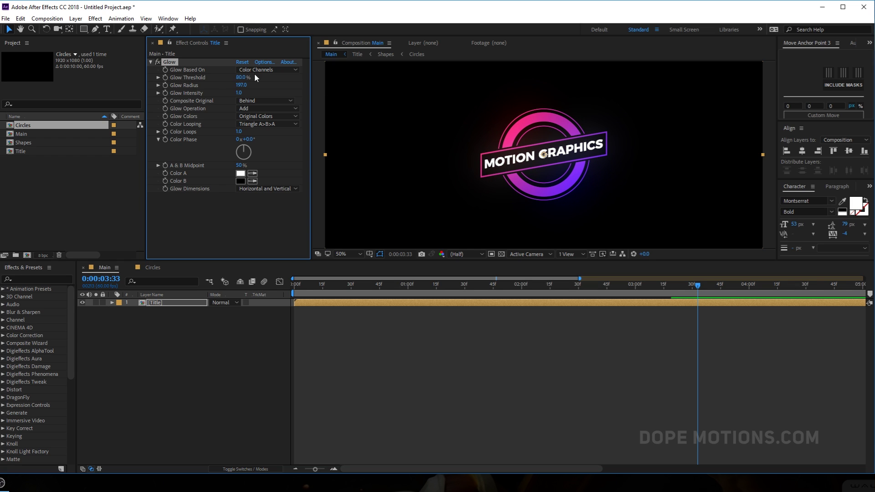
pyautogui.moveTo(241, 78); pyautogui.dragTo(231, 80)
# - Enlarge the composition preview area, scrub the timeline to 0:00:03:17 to examine the glowing animation, and select the Title layer
pyautogui.moveTo(268, 259); pyautogui.dragTo(257, 325)
pyautogui.moveTo(310, 345); pyautogui.dragTo(667, 375)
pyautogui.click(215, 421)
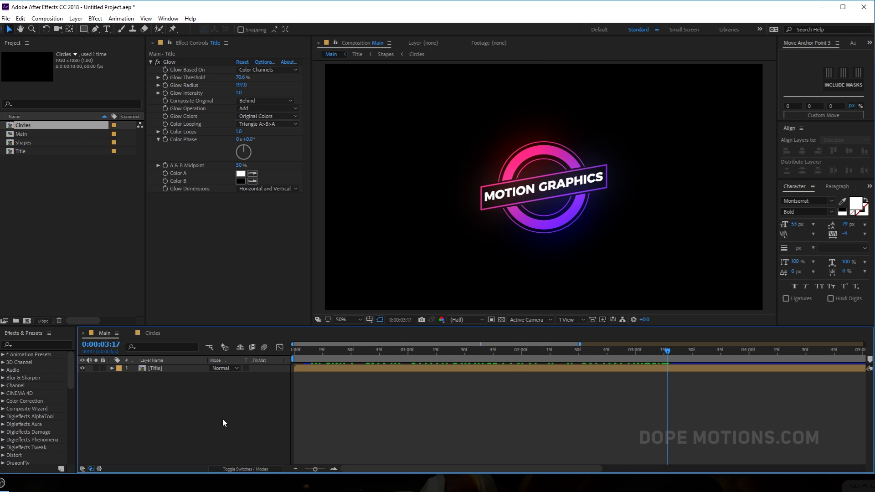
pyautogui.click(158, 369)
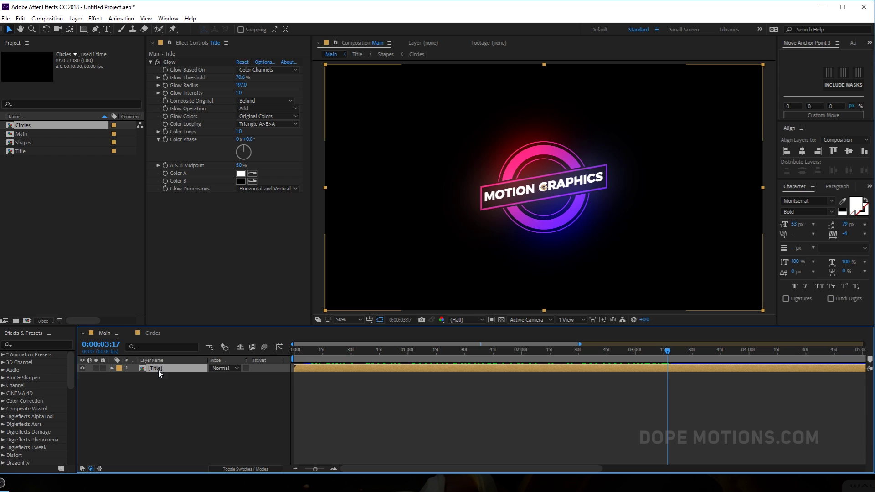
# - Trim the Title layer so that it ends at 0:00:04:00
pyautogui.hotkey('ctrl', 'd')
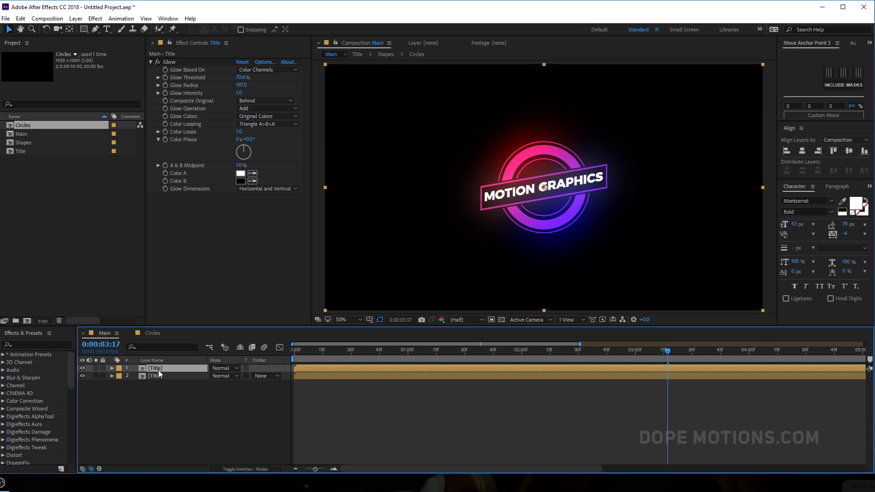
pyautogui.press('Delete')
pyautogui.press('-')
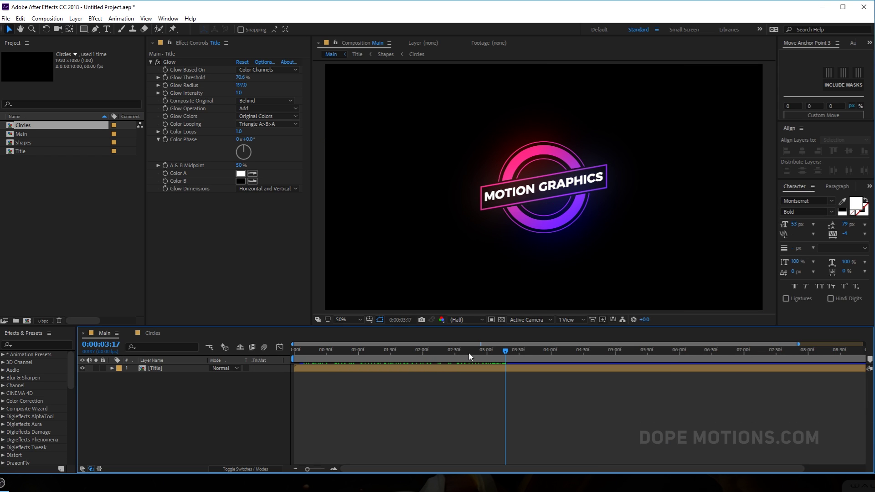
pyautogui.moveTo(498, 357); pyautogui.dragTo(469, 356)
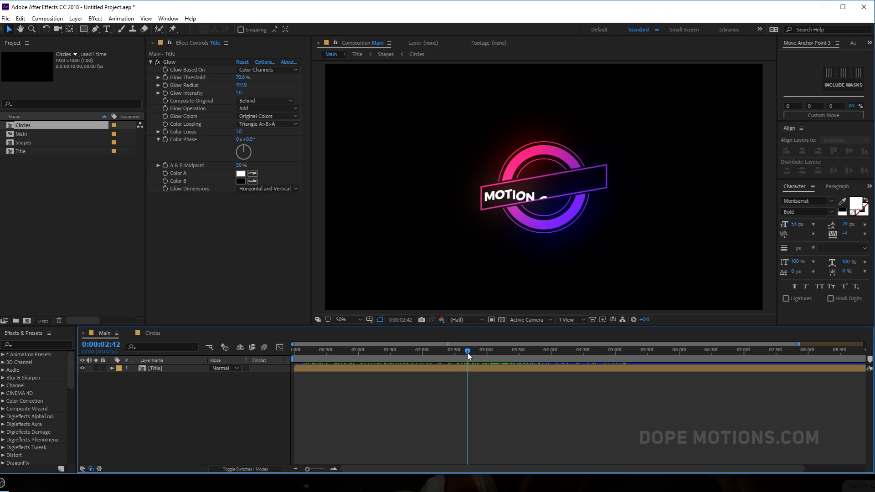
pyautogui.moveTo(469, 356); pyautogui.dragTo(552, 365)
pyautogui.click(524, 370)
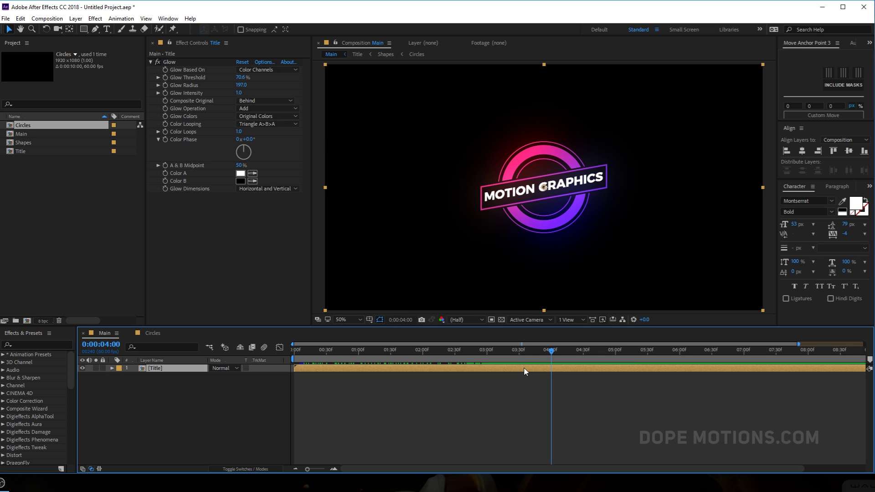
pyautogui.hotkey('alt', ']')
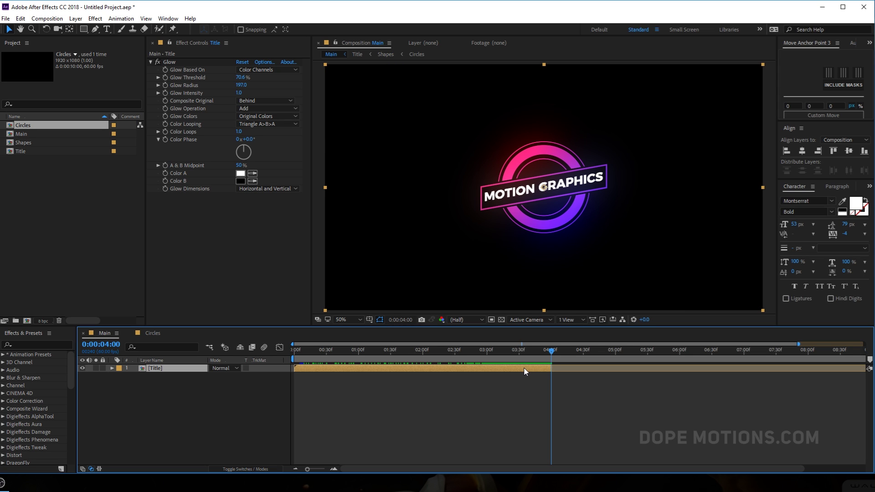
# - Duplicate the trimmed Title layer, time-reverse the copy, and place it directly after the original from 0:00:04:00
pyautogui.hotkey('ctrl', 'd')
pyautogui.rightClick(524, 369)
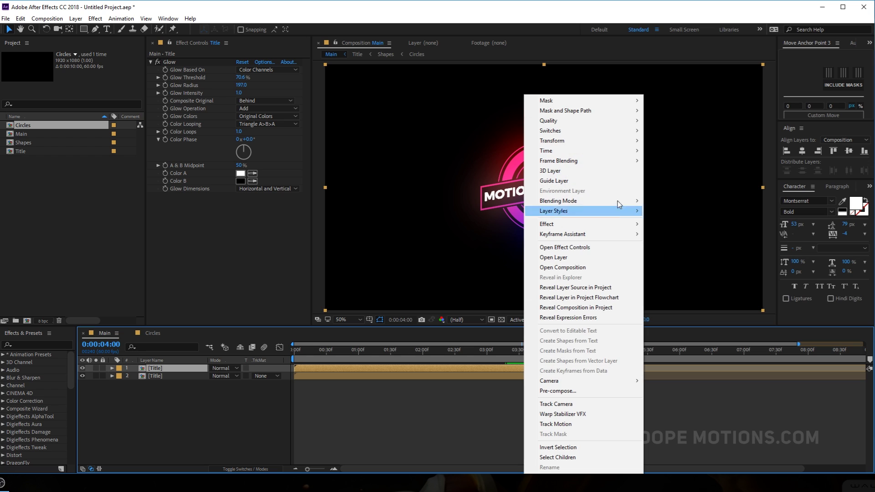
pyautogui.moveTo(601, 151)
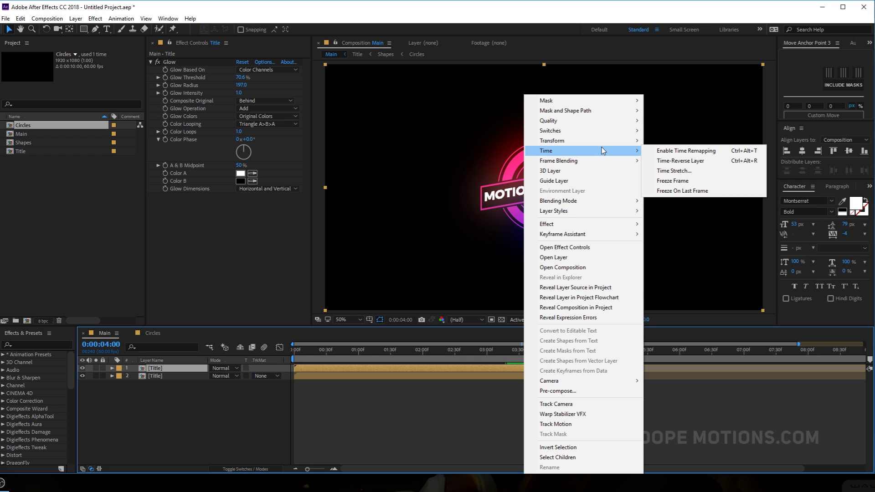
pyautogui.click(679, 161)
pyautogui.moveTo(316, 371); pyautogui.dragTo(759, 362)
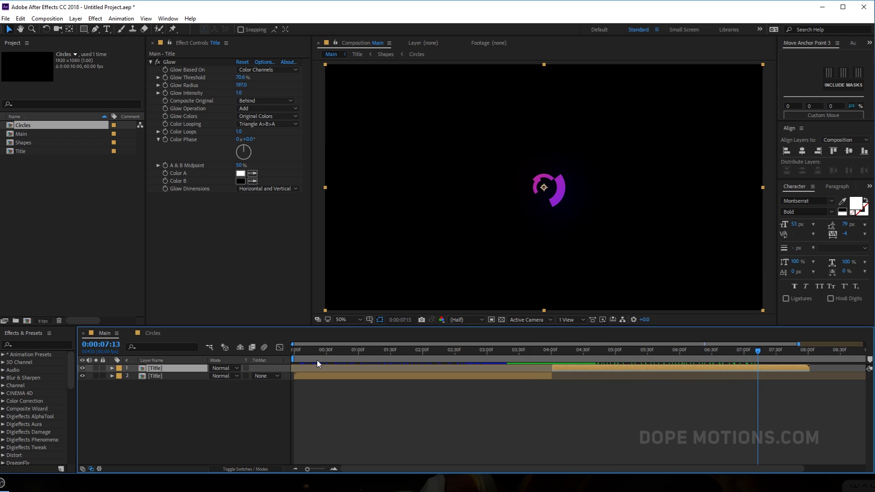
# - Display the Duration and Stretch columns in the Main composition's timeline
pyautogui.rightClick(288, 363)
pyautogui.moveTo(332, 392)
pyautogui.click(391, 380)
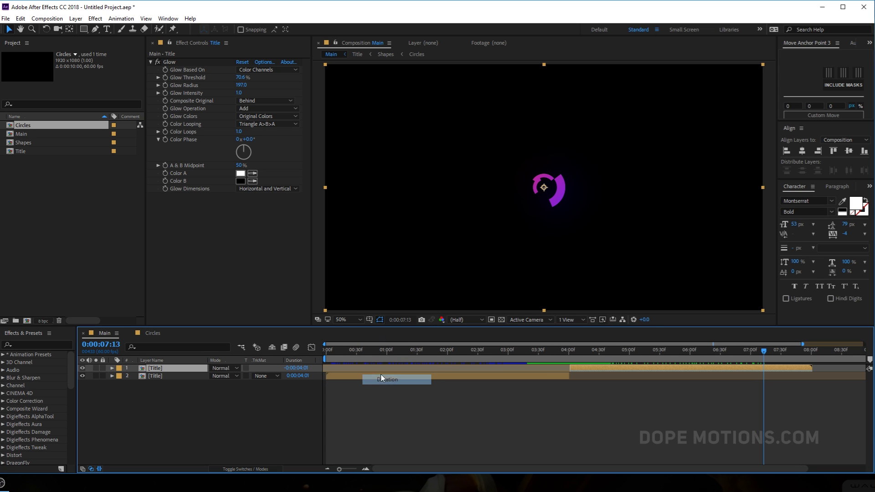
pyautogui.rightClick(318, 363)
pyautogui.moveTo(365, 389)
pyautogui.click(440, 388)
# - Set the time stretch of the reversed Title layer to -51%
pyautogui.click(325, 374)
pyautogui.click(507, 299)
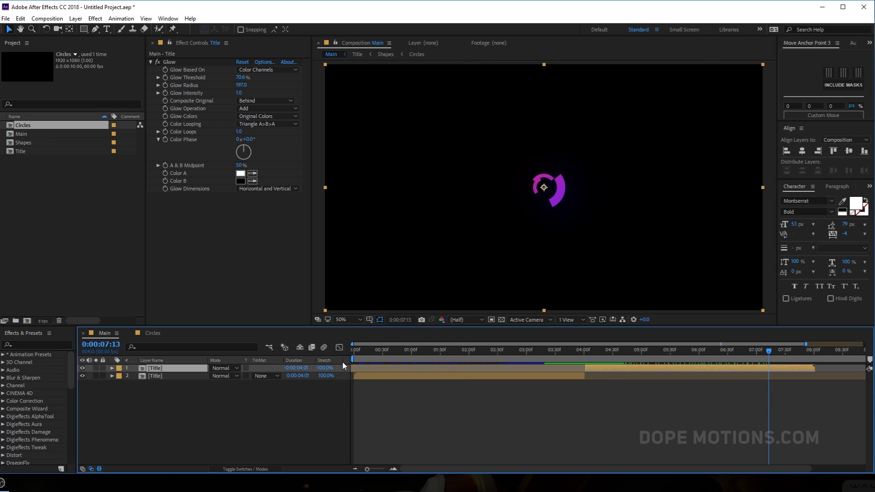
pyautogui.moveTo(325, 372); pyautogui.dragTo(349, 373)
# - Move the reversed Title layer to start exactly where the original Title layer ends, and preview the transition
pyautogui.moveTo(701, 372); pyautogui.dragTo(588, 359)
pyautogui.click(583, 355)
pyautogui.scroll(3, 594, 377)
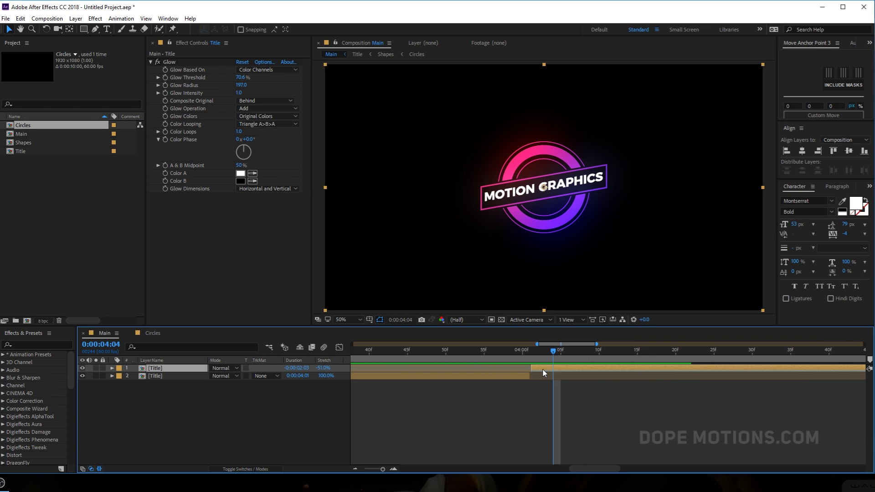
pyautogui.scroll(2, 543, 373)
pyautogui.moveTo(536, 373); pyautogui.dragTo(525, 372)
pyautogui.moveTo(474, 354)
pyautogui.mouseDown()
pyautogui.moveTo(550, 354)
pyautogui.moveTo(485, 359)
pyautogui.mouseUp()
pyautogui.scroll(-4, 529, 385)
pyautogui.click(543, 351)
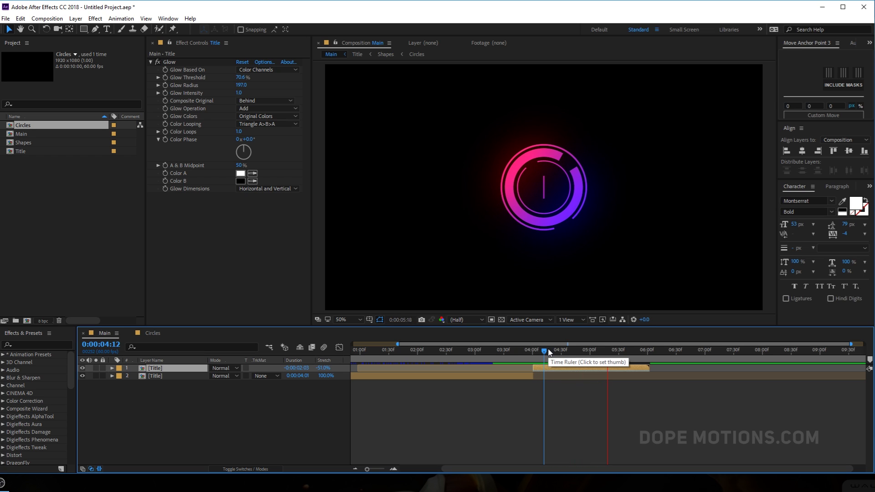
# - Set the work area to end at 0:00:06:01 and preview the composition from the start
pyautogui.moveTo(613, 357); pyautogui.dragTo(650, 356)
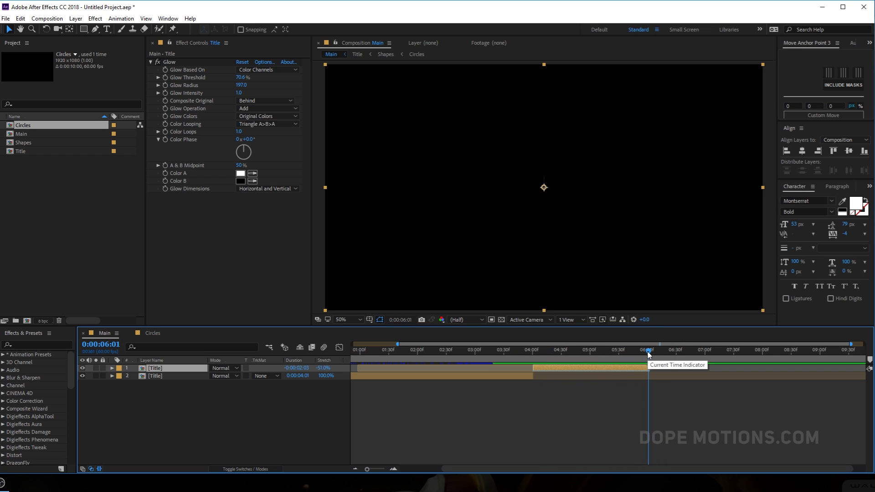
pyautogui.press('n')
pyautogui.scroll(-2, 455, 365)
pyautogui.press('Home')
pyautogui.press('space')
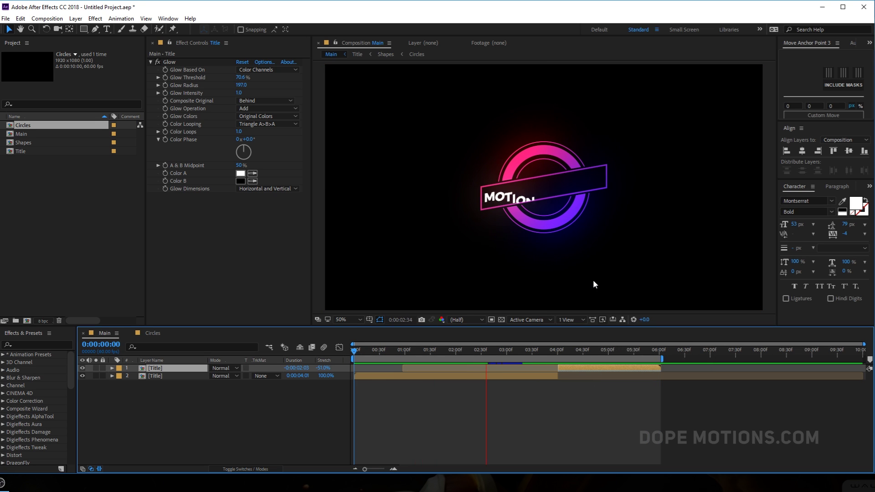
pyautogui.press('space')
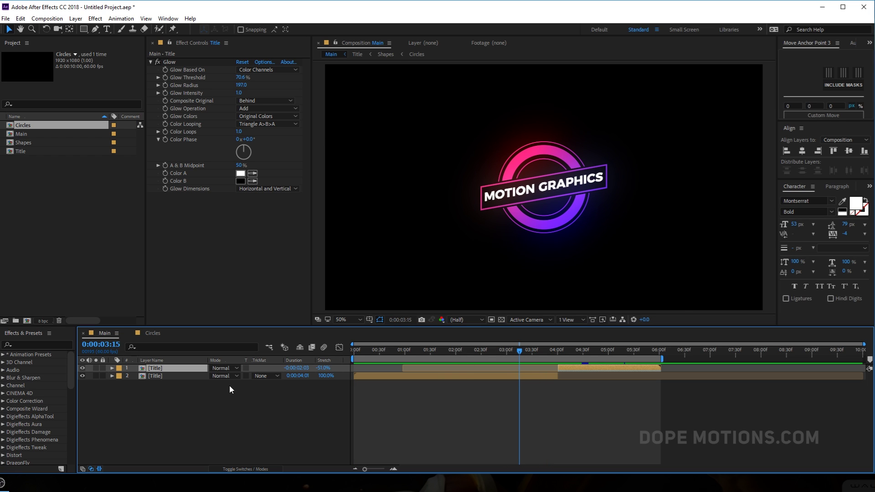
# - Pre-compose both Title layers into a new composition named Main Title and duplicate the resulting layer
pyautogui.moveTo(144, 386); pyautogui.dragTo(159, 370)
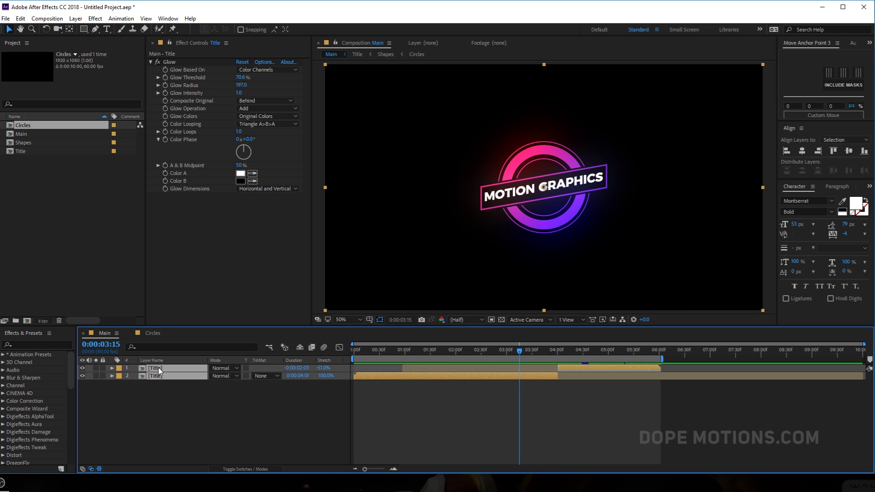
pyautogui.hotkey('ctrl', 'shift', 'c')
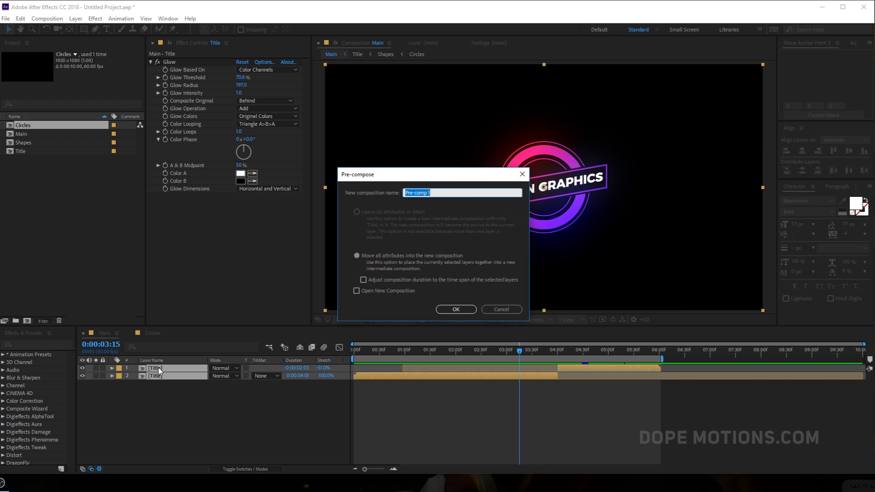
pyautogui.write('Main Title')
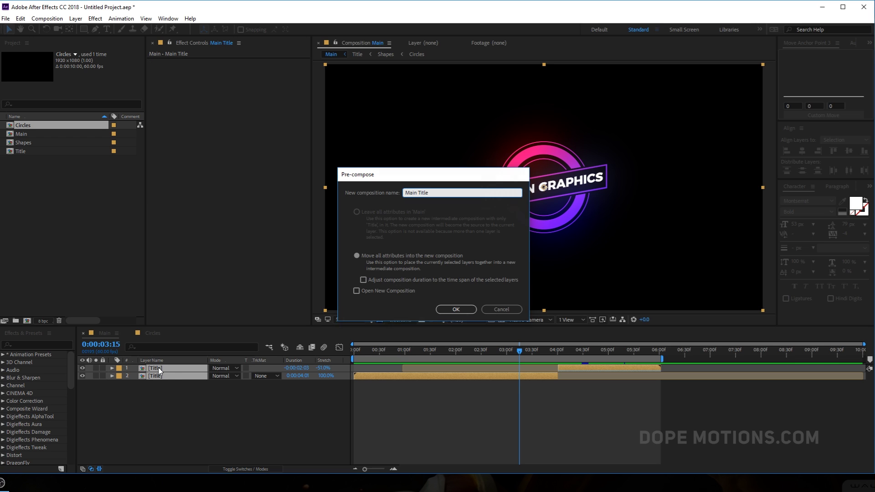
pyautogui.press('Return')
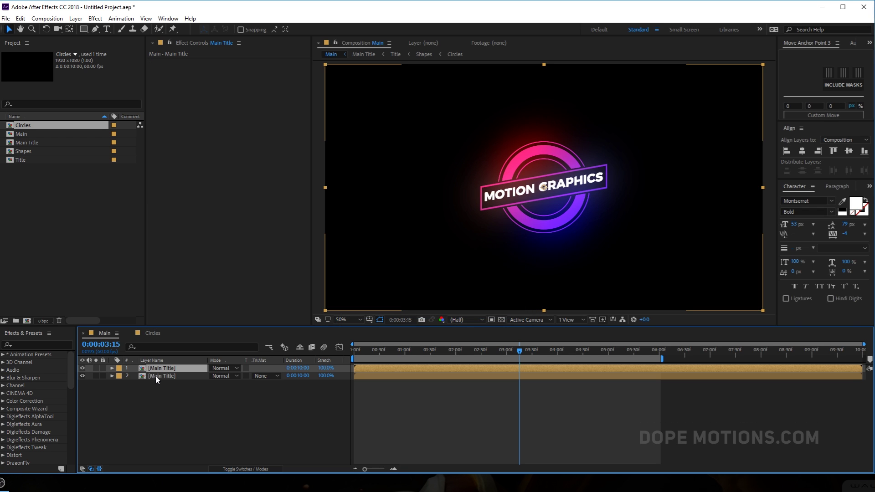
# - Unlink the lower Main Title layer's scale, set it to 100, -27%, and move the flipped copy beneath the logo as a reflection
pyautogui.click(155, 377)
pyautogui.press('s')
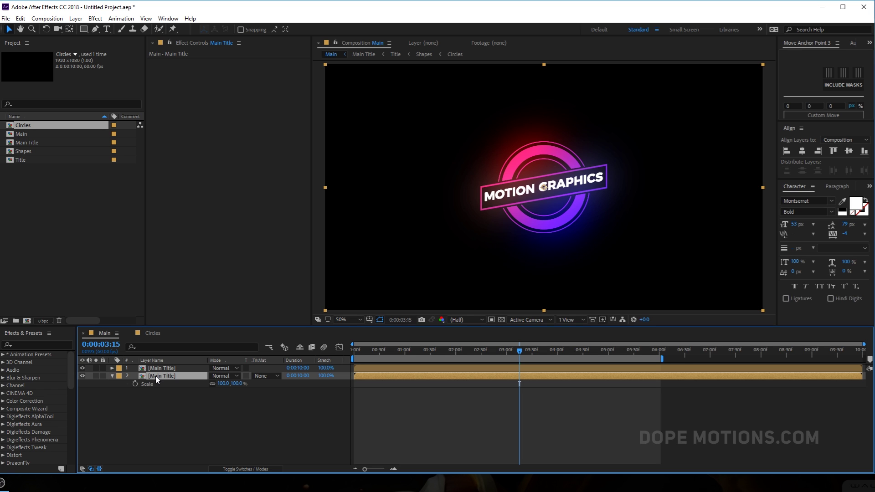
pyautogui.click(212, 384)
pyautogui.moveTo(237, 383); pyautogui.dragTo(182, 389)
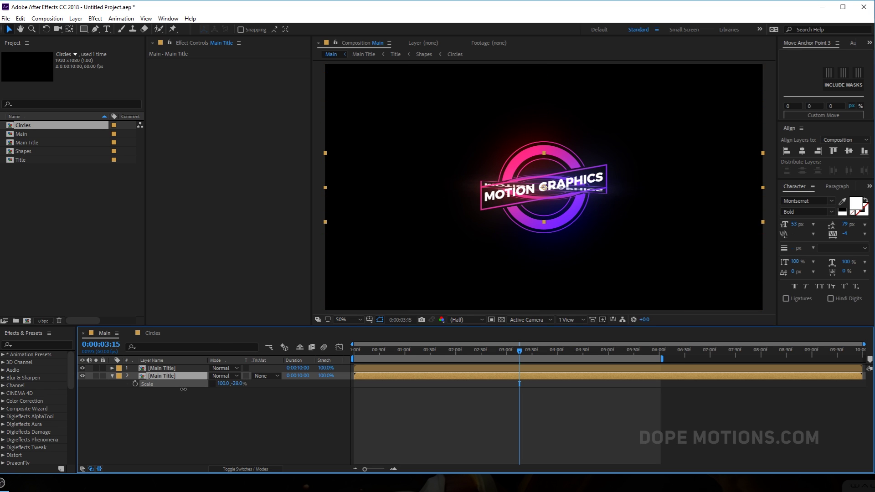
pyautogui.click(543, 196)
pyautogui.moveTo(542, 196); pyautogui.dragTo(543, 292)
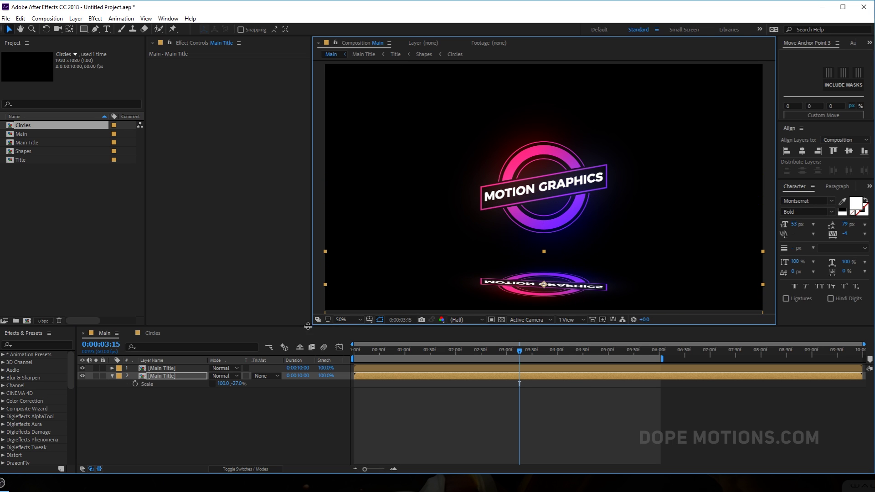
# - Apply Fast Blur (Legacy) to the reflection layer with Repeat Edge Pixels enabled and a blurriness of 91
pyautogui.hotkey('ctrl', 'space')
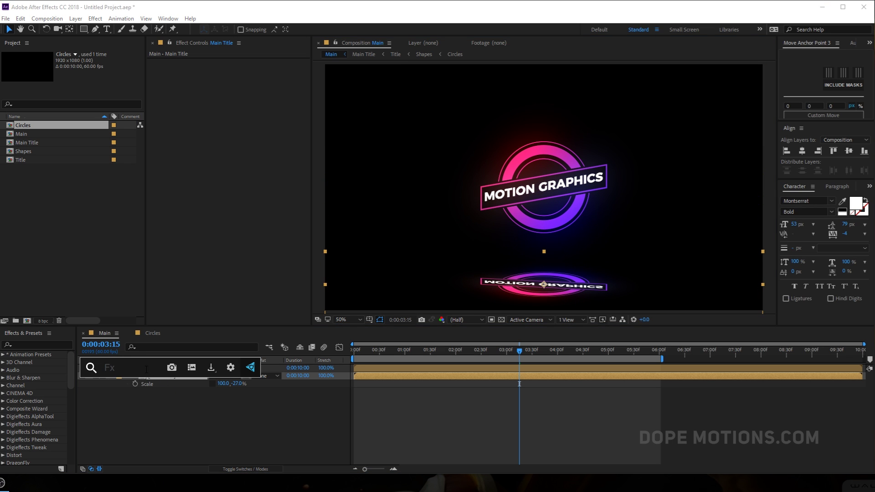
pyautogui.write('fast')
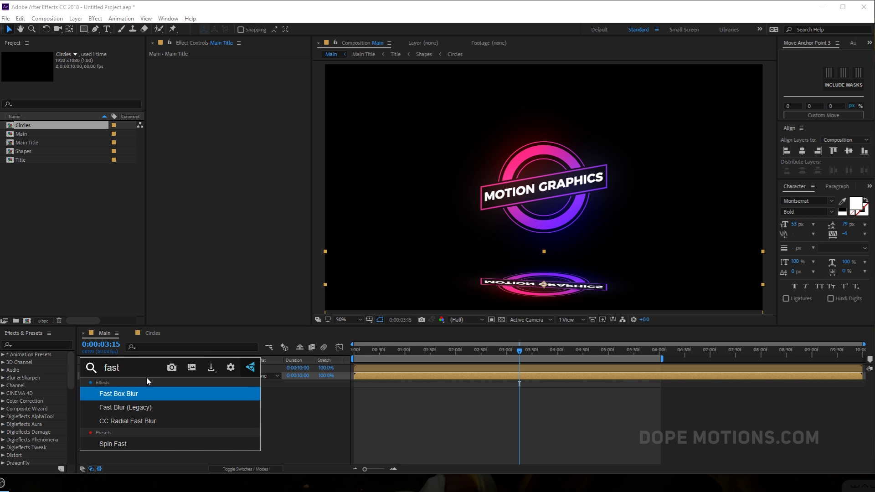
pyautogui.click(137, 407)
pyautogui.click(238, 86)
pyautogui.moveTo(238, 70); pyautogui.dragTo(302, 77)
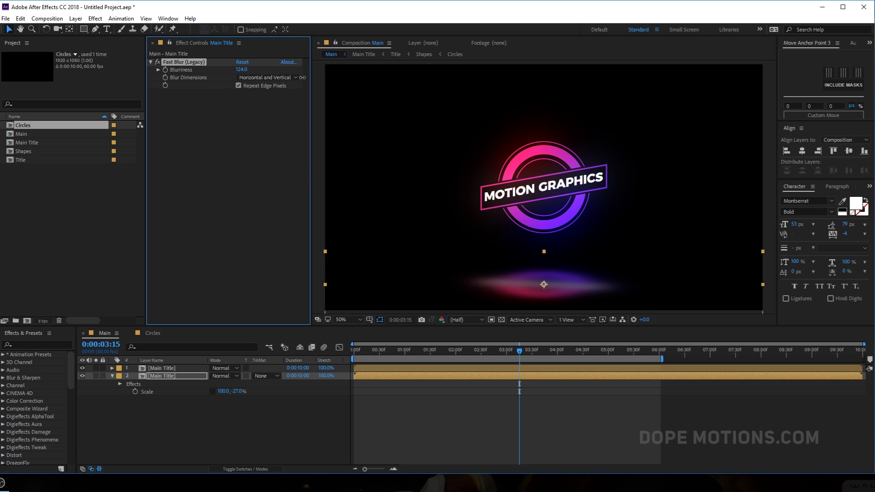
# - Set the opacity of the reflection layer to 31%
pyautogui.click(171, 374)
pyautogui.press('t')
pyautogui.moveTo(218, 383); pyautogui.dragTo(178, 384)
pyautogui.click(198, 414)
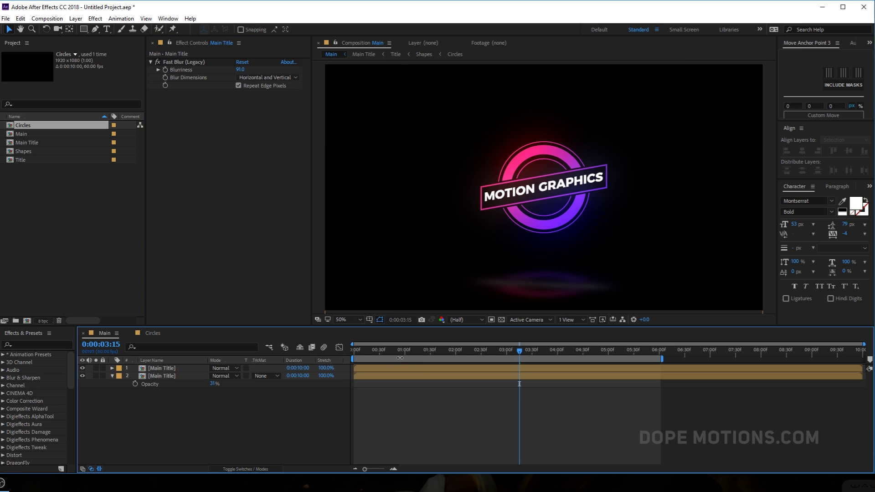
# - Play the composition from the start to check the reflection, and move the playhead to 0:00:04:30
pyautogui.moveTo(366, 348); pyautogui.dragTo(343, 352)
pyautogui.press('space')
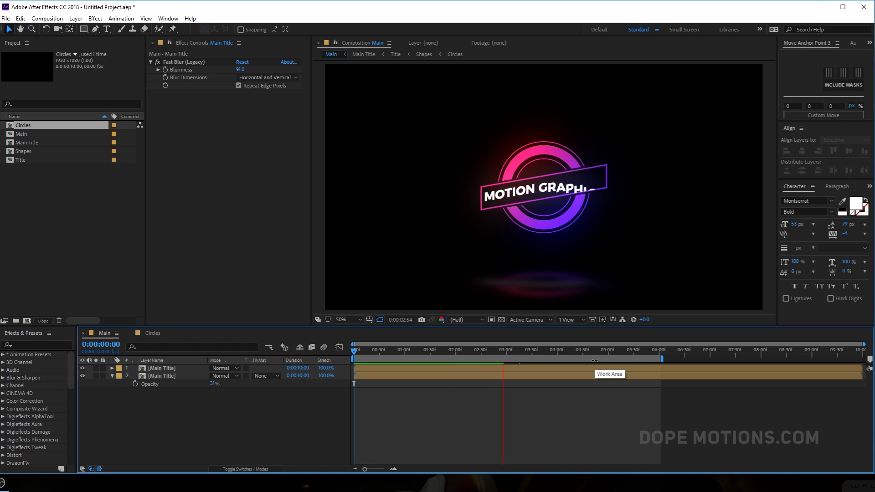
pyautogui.moveTo(523, 353); pyautogui.dragTo(583, 355)
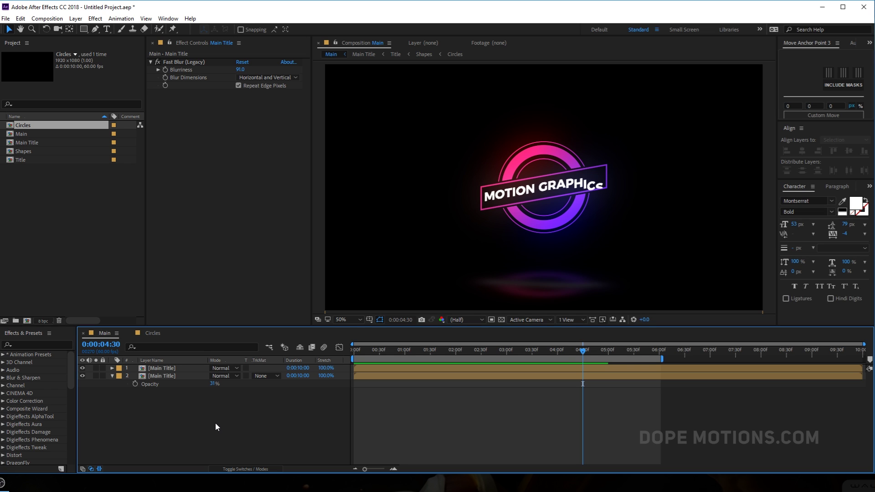
# - Create a 1920 x 1080 black solid named BG and place it beneath both Main Title layers
pyautogui.hotkey('ctrl', 'y')
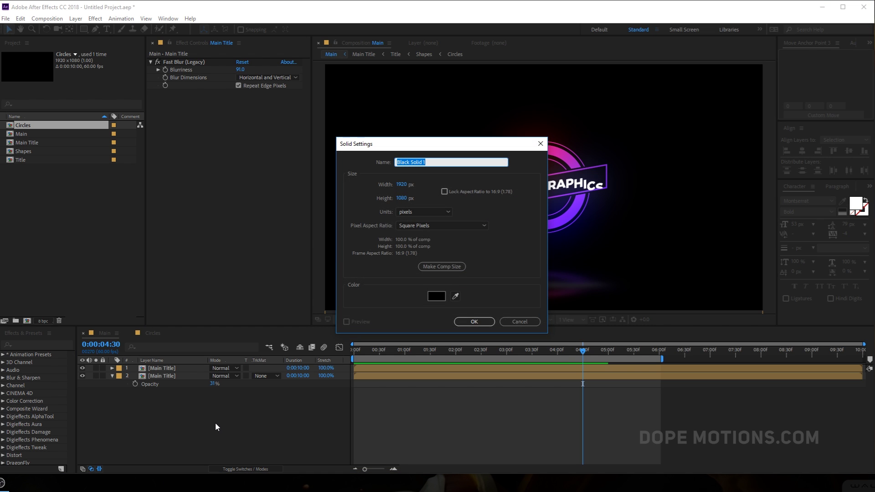
pyautogui.write('BG')
pyautogui.click(475, 321)
pyautogui.moveTo(171, 381); pyautogui.dragTo(166, 422)
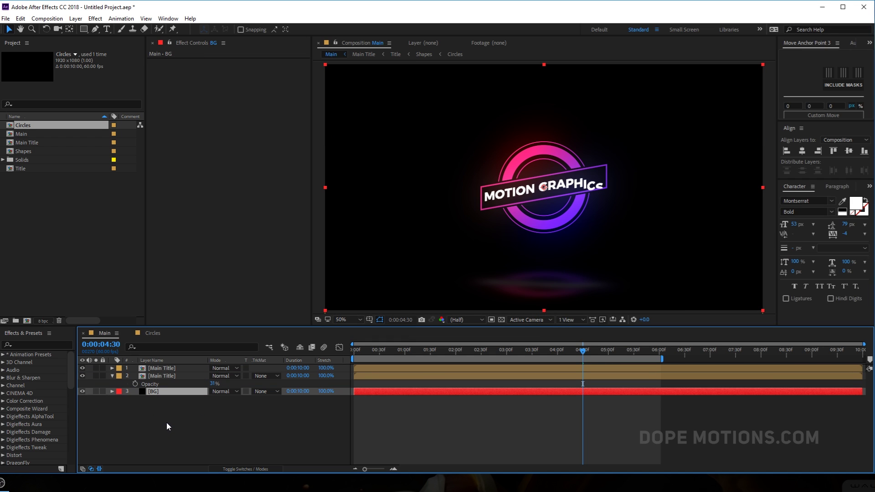
# - Apply Gradient Ramp to the BG layer and set its start color to a dark maroon, about 67213B
pyautogui.hotkey('ctrl', 'space')
pyautogui.write('gra')
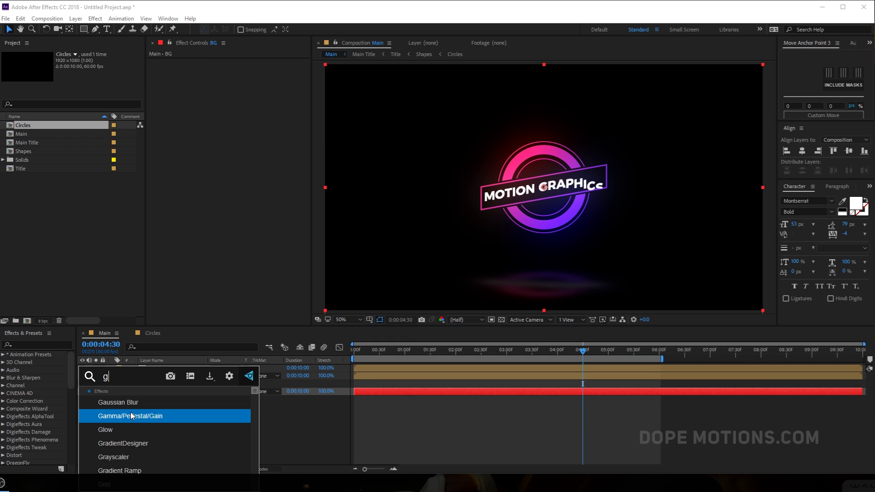
pyautogui.click(135, 427)
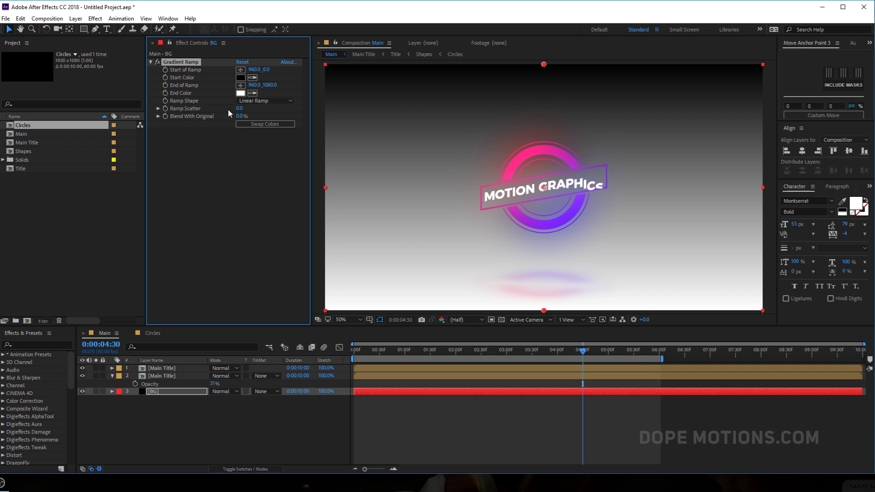
pyautogui.click(240, 78)
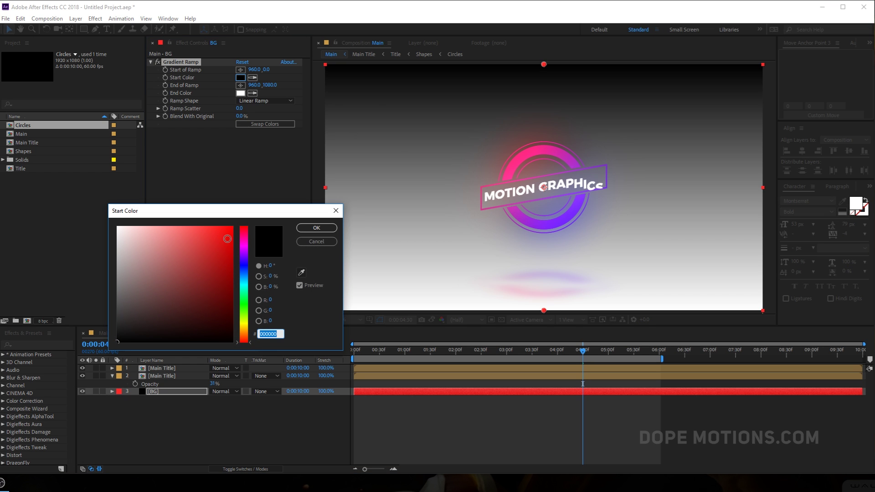
pyautogui.click(237, 234)
pyautogui.moveTo(217, 261)
pyautogui.mouseDown()
pyautogui.moveTo(180, 303)
pyautogui.moveTo(191, 297)
pyautogui.mouseUp()
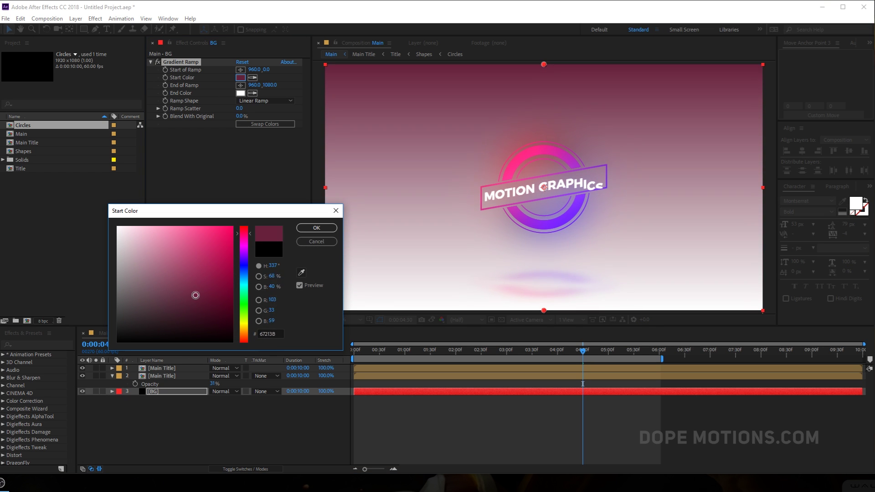
pyautogui.click(317, 227)
# - Set the Gradient Ramp's end color to a dark navy, about 101124, and its ramp scatter to about 20.2
pyautogui.click(243, 93)
pyautogui.moveTo(246, 272); pyautogui.dragTo(248, 266)
pyautogui.moveTo(204, 314); pyautogui.dragTo(180, 321)
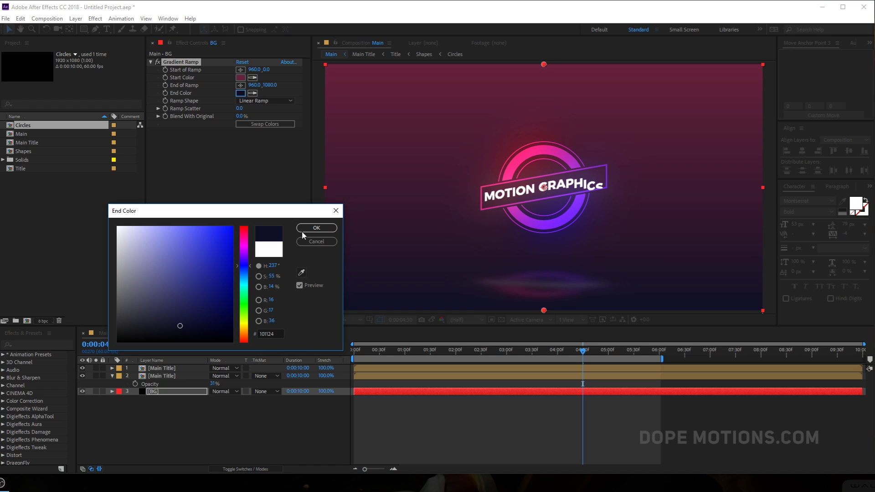
pyautogui.click(316, 228)
pyautogui.moveTo(239, 110); pyautogui.dragTo(333, 110)
# - Apply Curves to the BG layer and bend the midpoint of the RGB curve downward to darken the background
pyautogui.click(155, 391)
pyautogui.hotkey('ctrl', 'space')
pyautogui.write('cur')
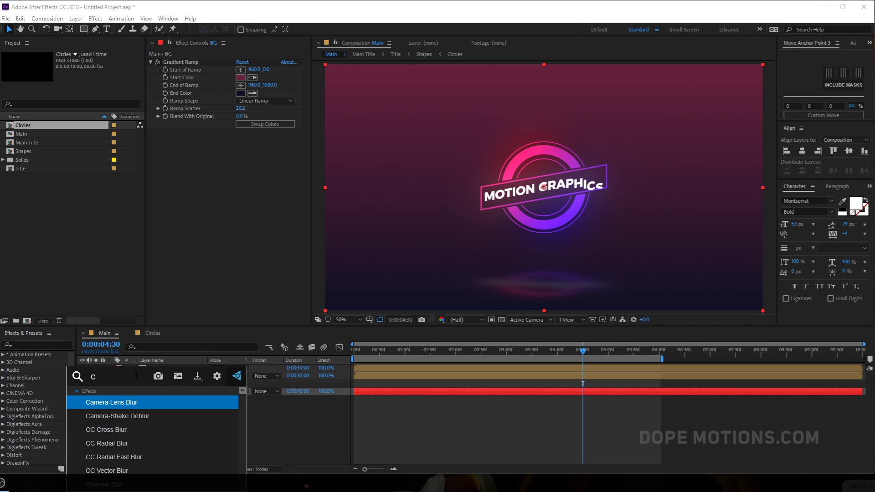
pyautogui.click(110, 402)
pyautogui.moveTo(223, 225); pyautogui.dragTo(230, 243)
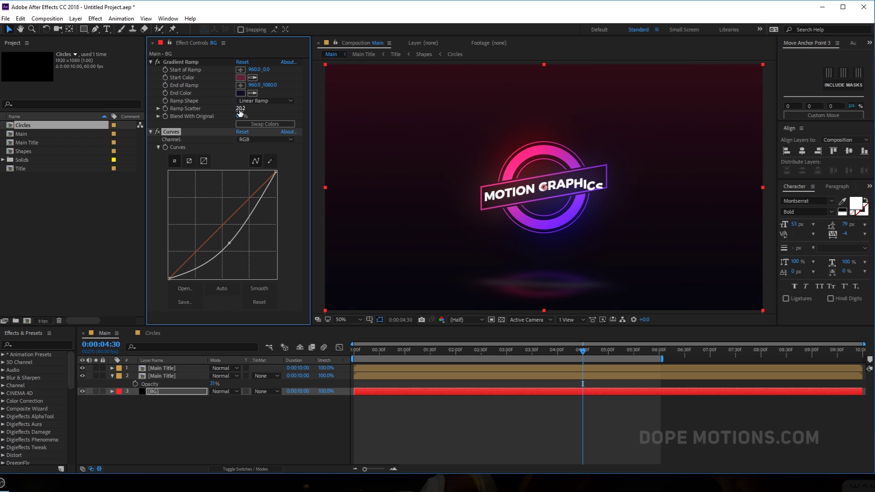
# - Set the Gradient Ramp's ramp scatter to 32.0 and change its start color to a dark purple
pyautogui.moveTo(240, 108); pyautogui.dragTo(294, 108)
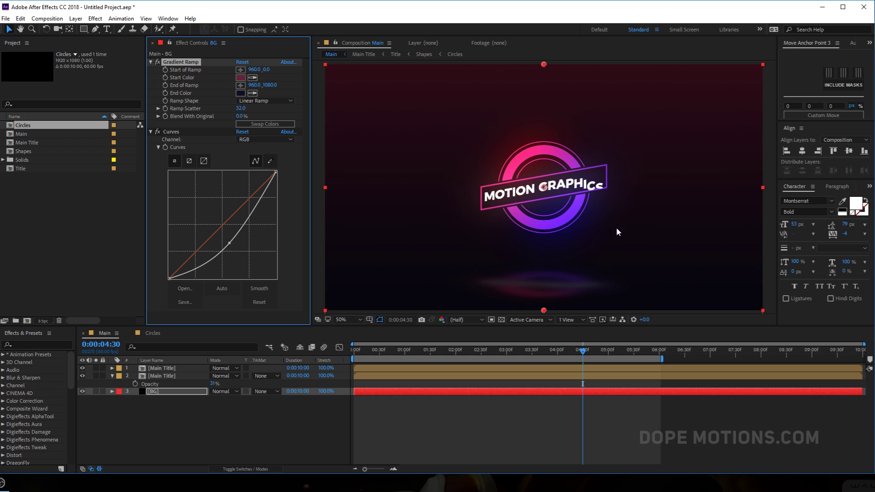
pyautogui.click(240, 78)
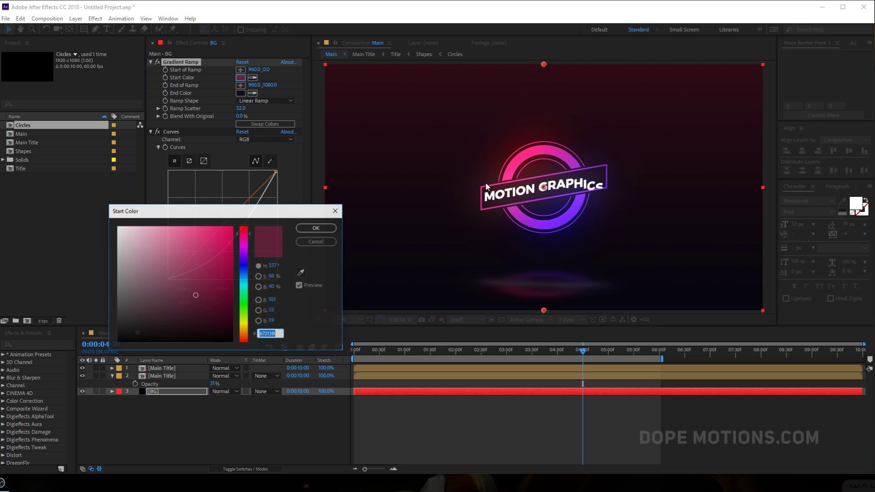
pyautogui.click(242, 232)
pyautogui.moveTo(183, 304)
pyautogui.mouseDown()
pyautogui.moveTo(180, 313)
pyautogui.moveTo(192, 310)
pyautogui.mouseUp()
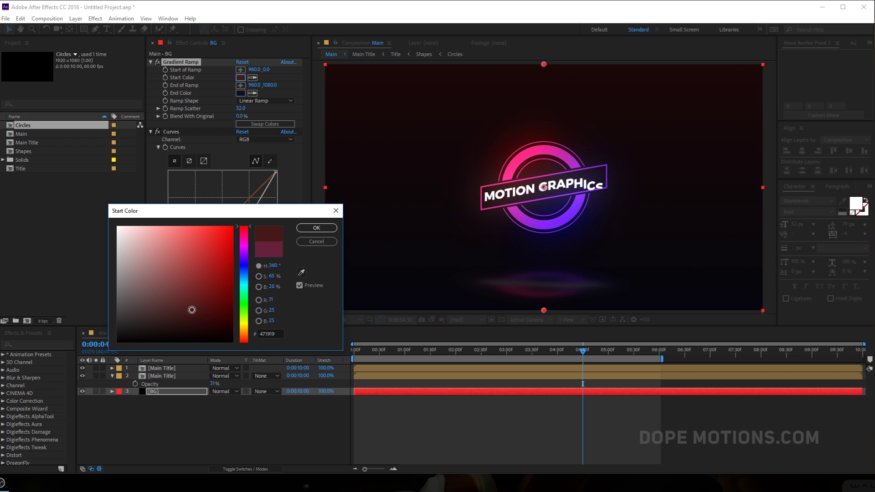
pyautogui.moveTo(243, 233); pyautogui.dragTo(248, 256)
pyautogui.click(321, 228)
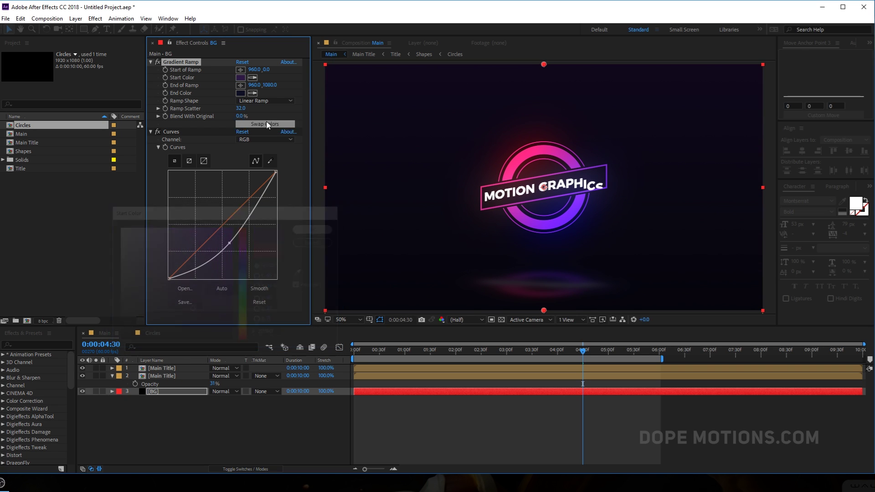
# - Darken the Gradient Ramp's end color to a near-black navy, about 05061A, and deselect the BG layer
pyautogui.click(241, 93)
pyautogui.moveTo(182, 327)
pyautogui.mouseDown()
pyautogui.moveTo(201, 321)
pyautogui.moveTo(212, 330)
pyautogui.mouseUp()
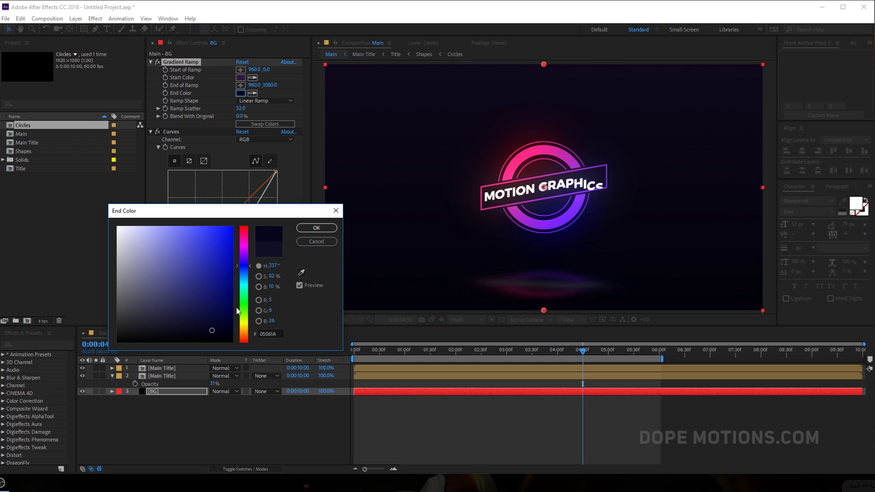
pyautogui.click(317, 228)
pyautogui.click(212, 404)
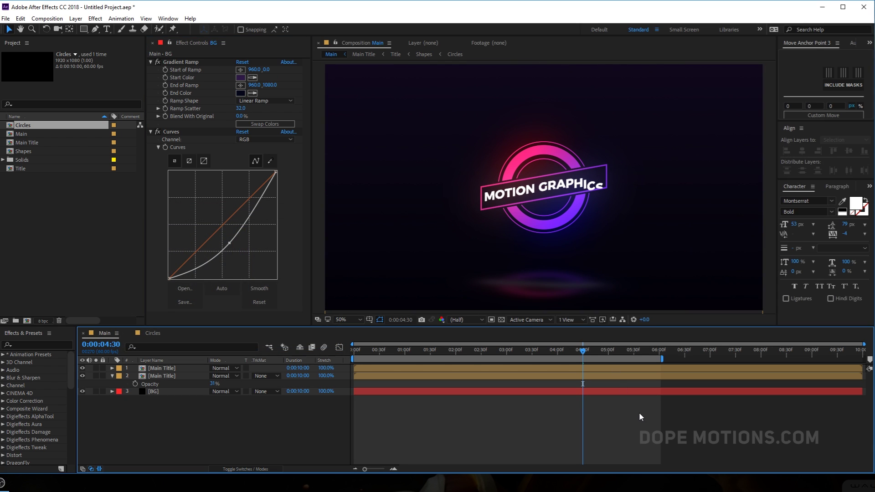